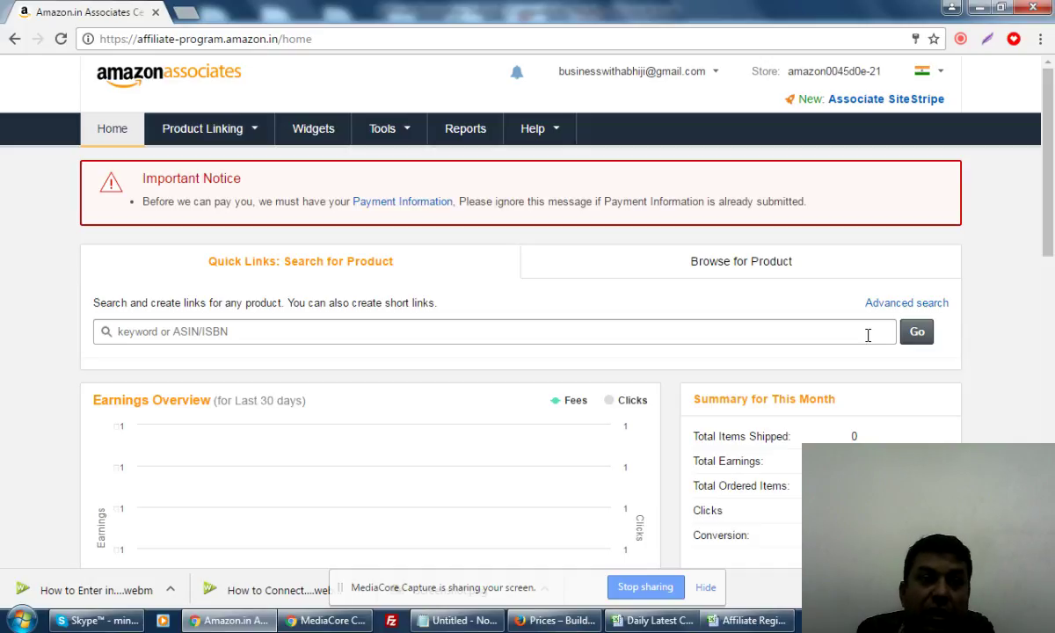
Open the blog letsknowunknownfacts.blogspot.in in a new browser tab
click(183, 13)
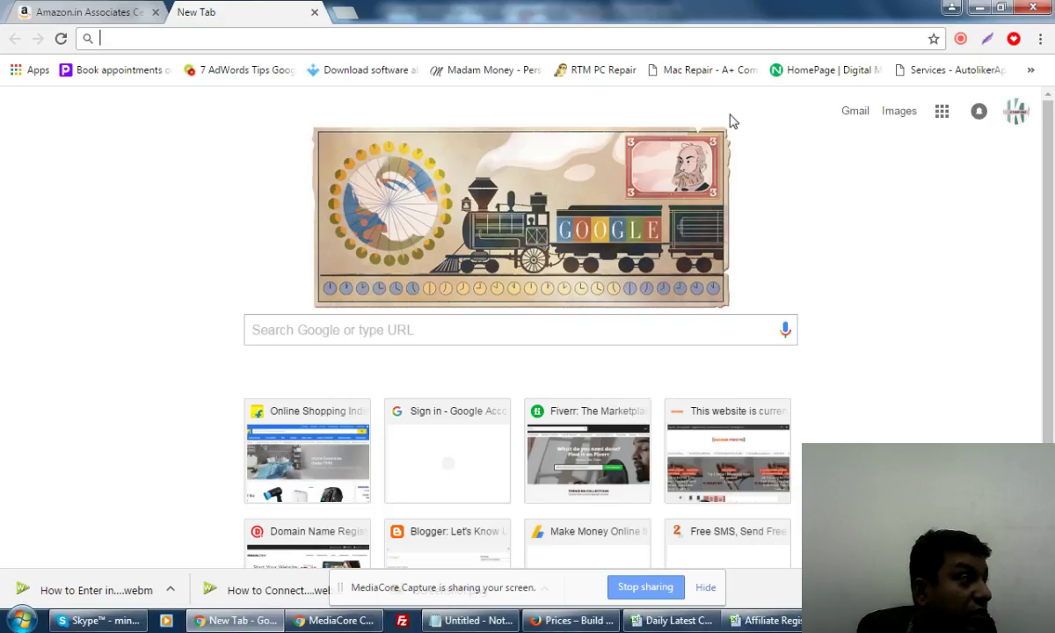
text(le)
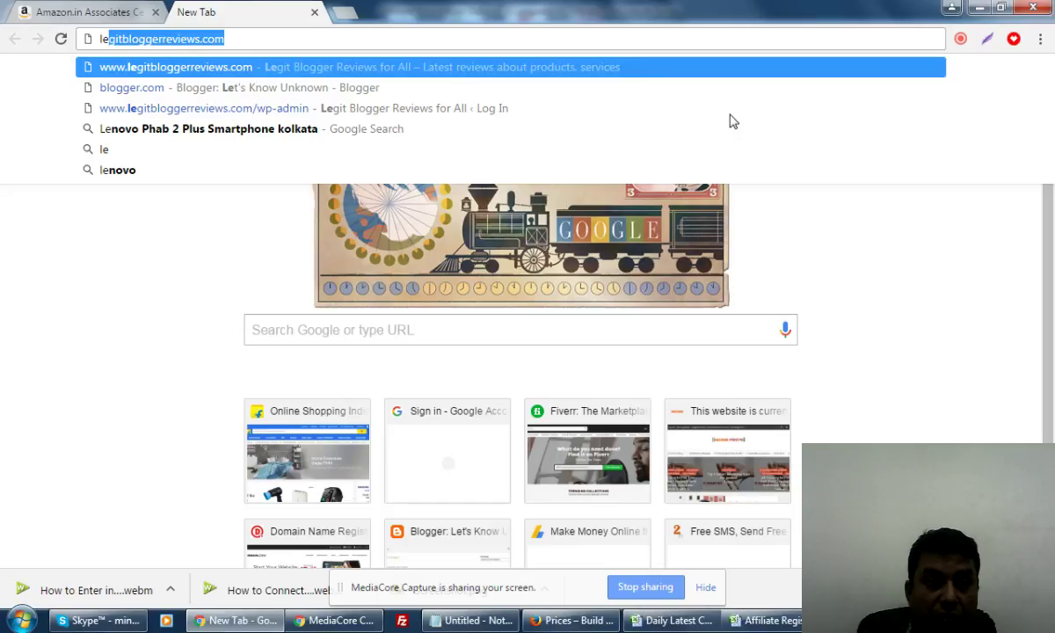
text(ts)
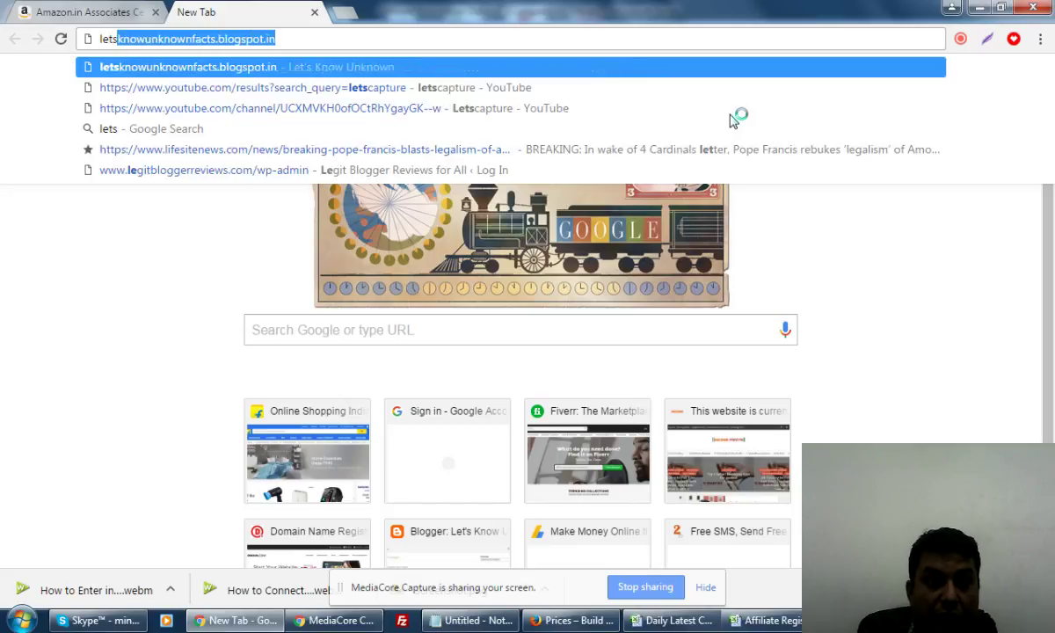
key(Delete)
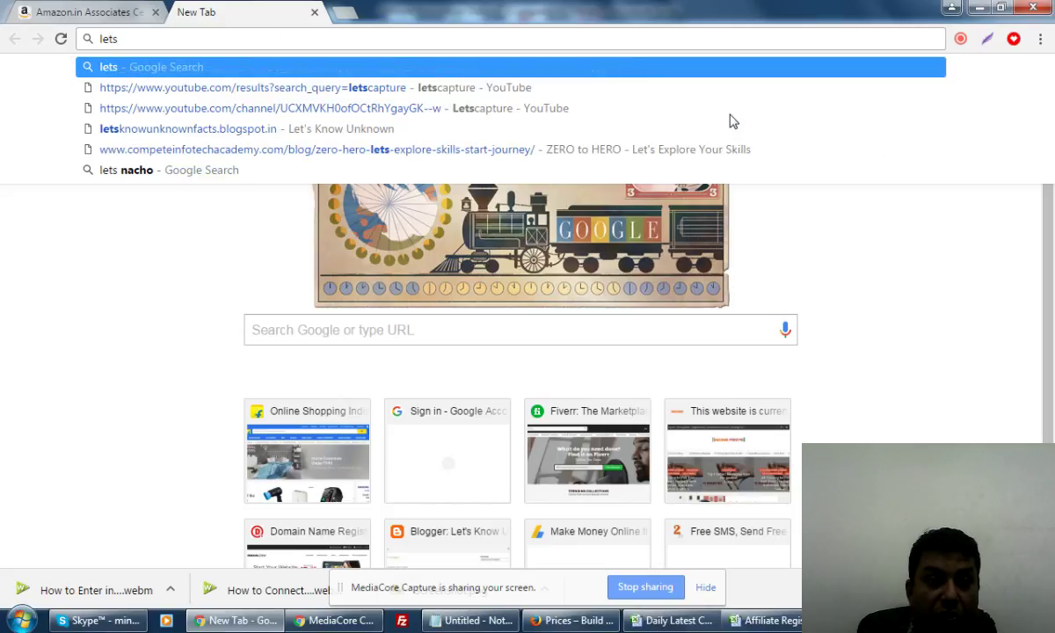
click(262, 132)
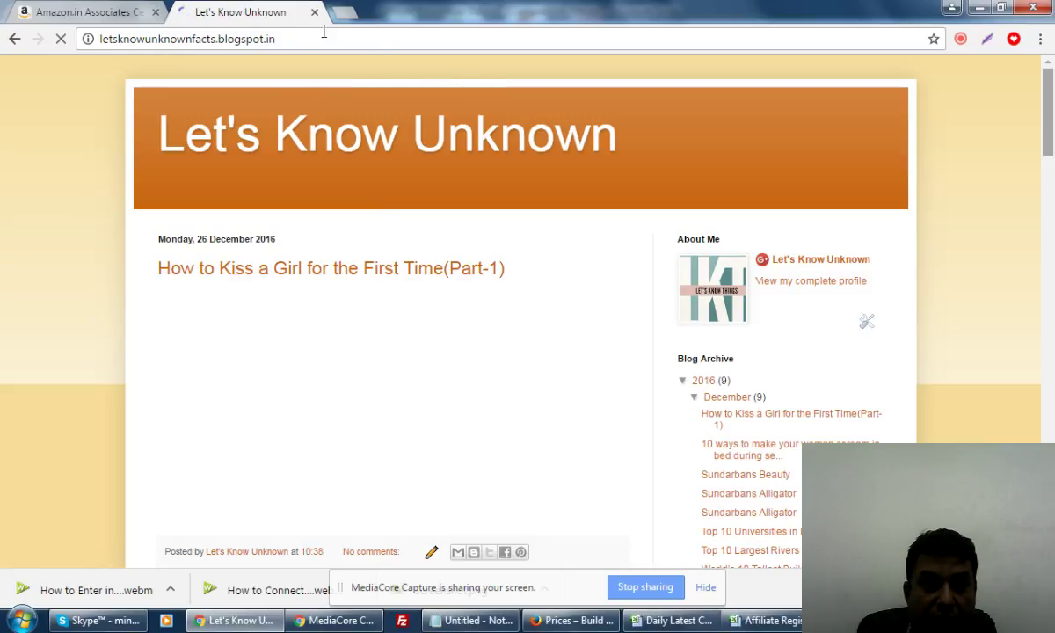
click(290, 43)
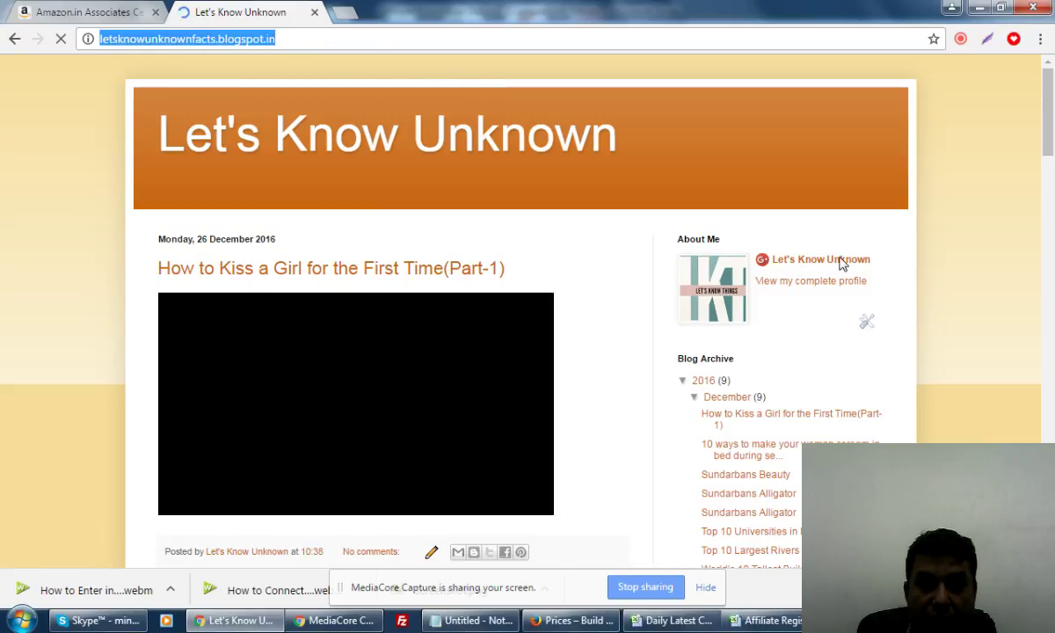
click(800, 289)
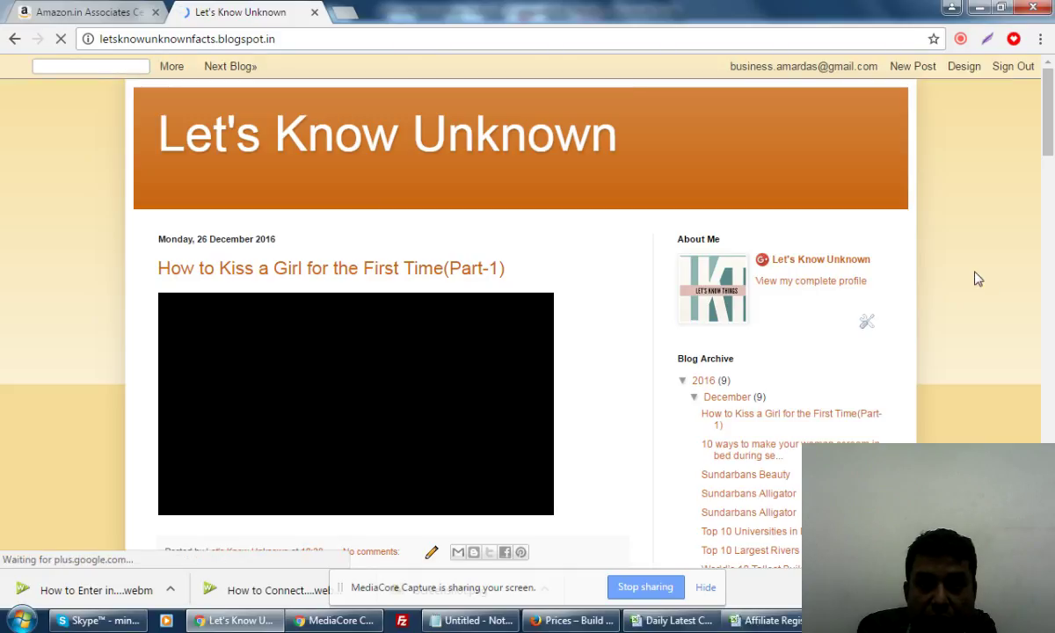
click(914, 77)
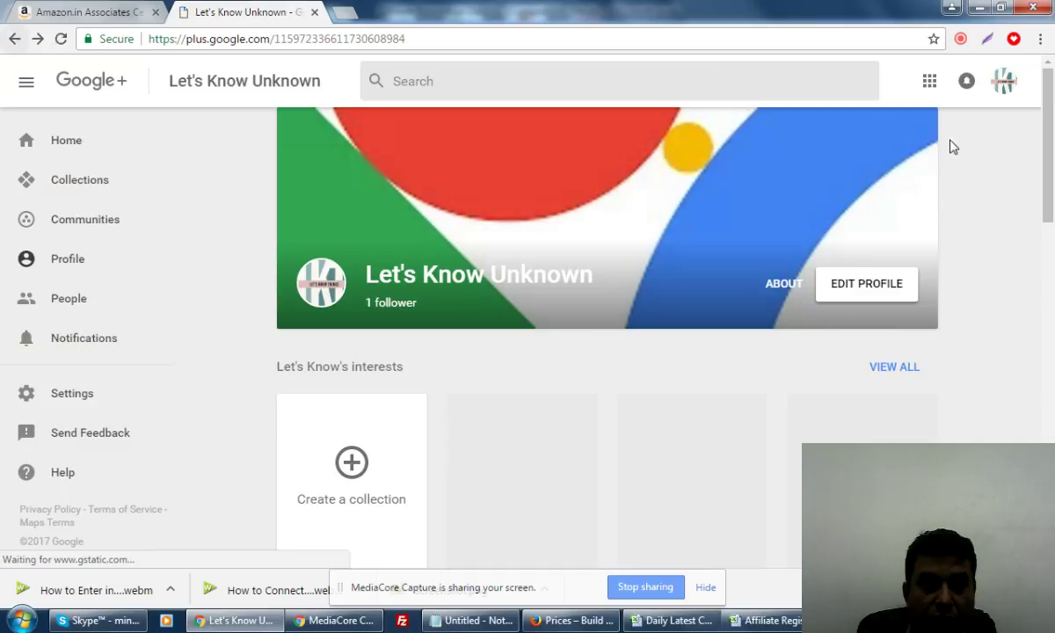
Open blogger.com in a new tab and go to the posts of the Let's Know Unknown blog
click(343, 12)
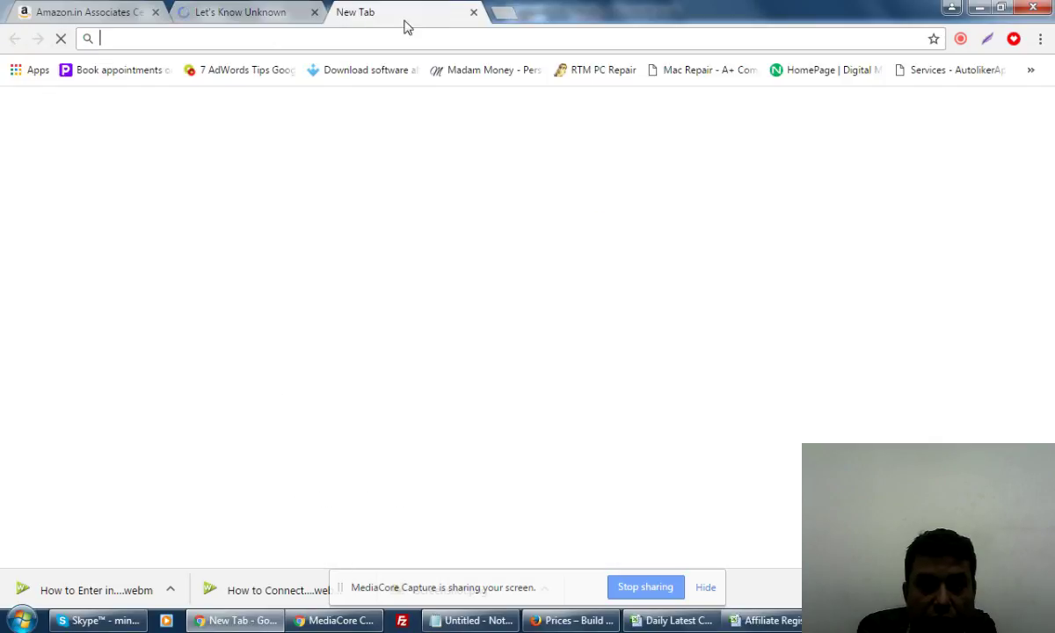
text(blogger)
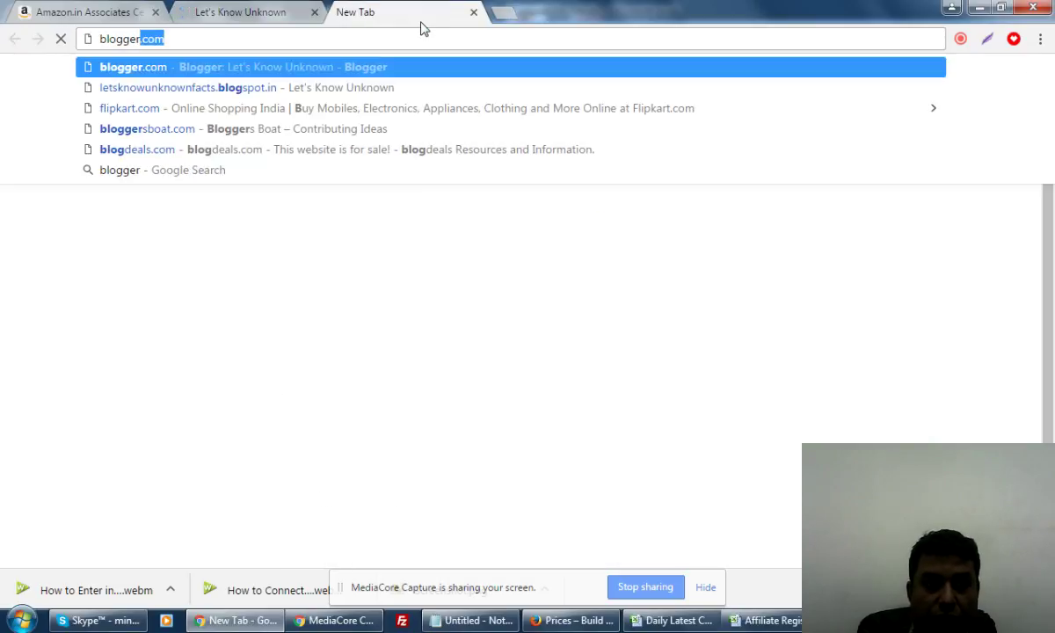
key(Return)
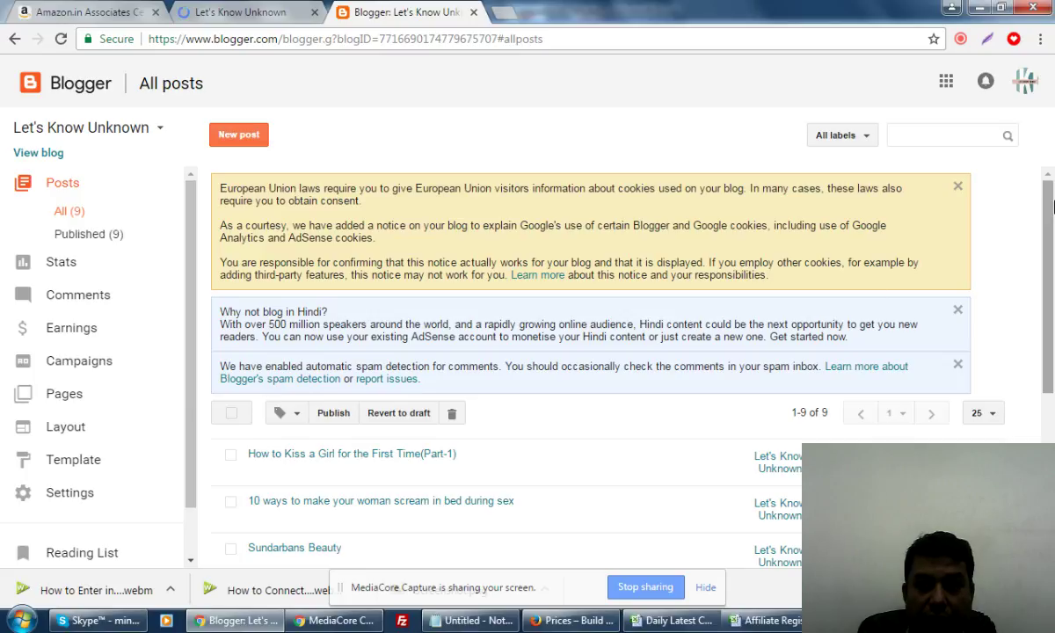
click(133, 166)
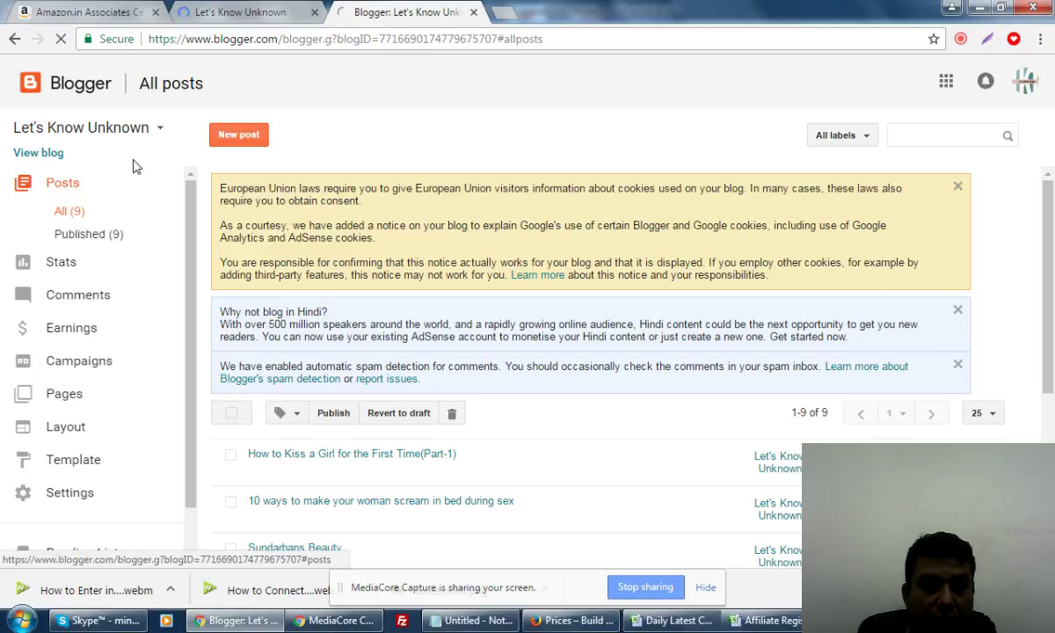
Open the amazon.in store in a new tab, keeping the Amazon Associates home page open
click(92, 12)
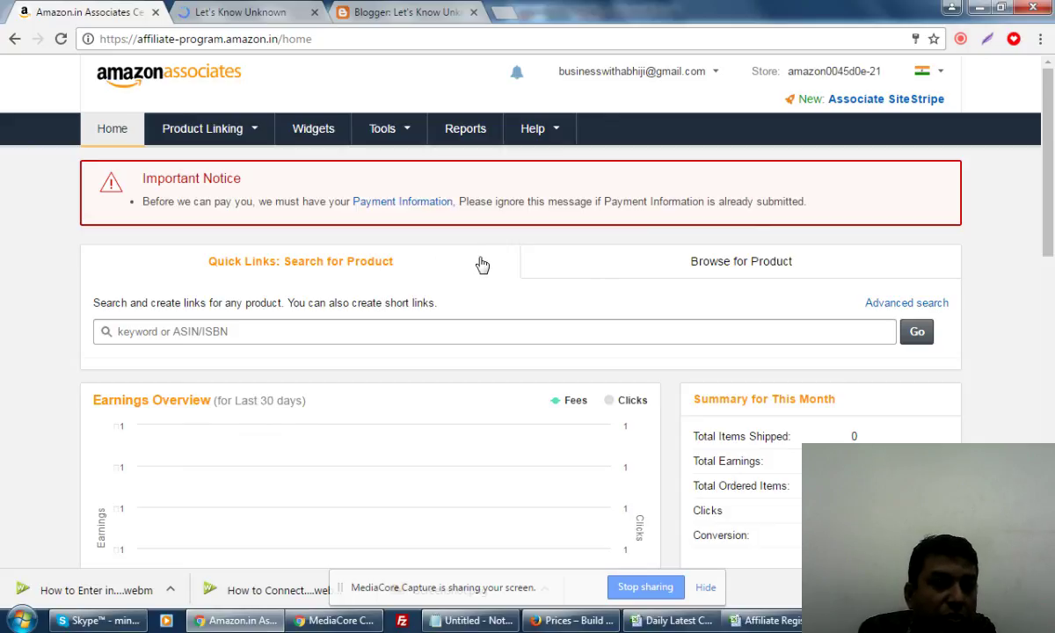
click(509, 18)
text(ama)
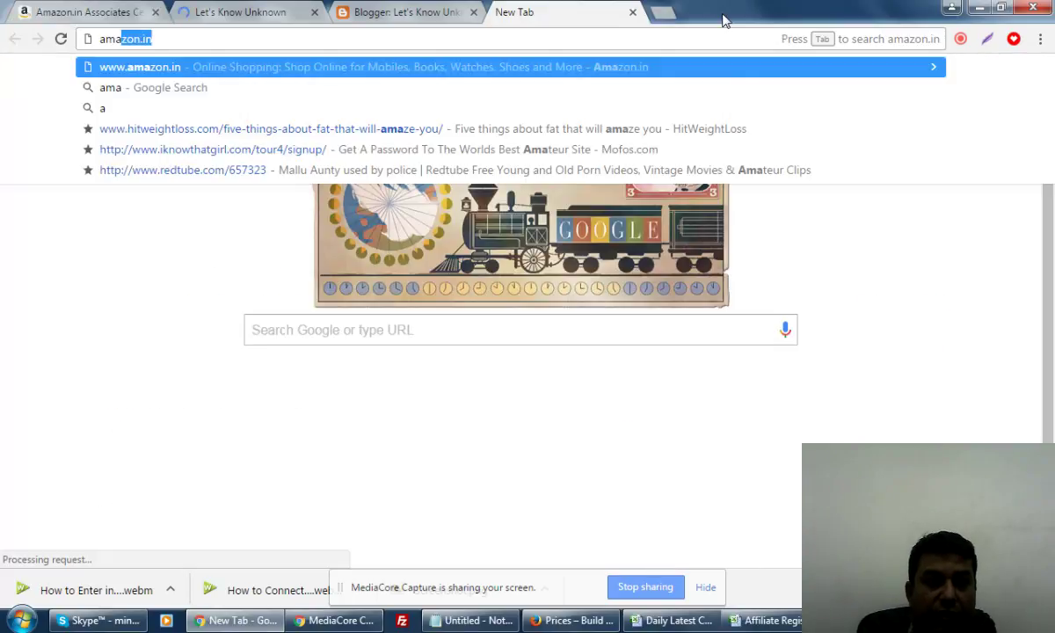
key(Return)
click(66, 12)
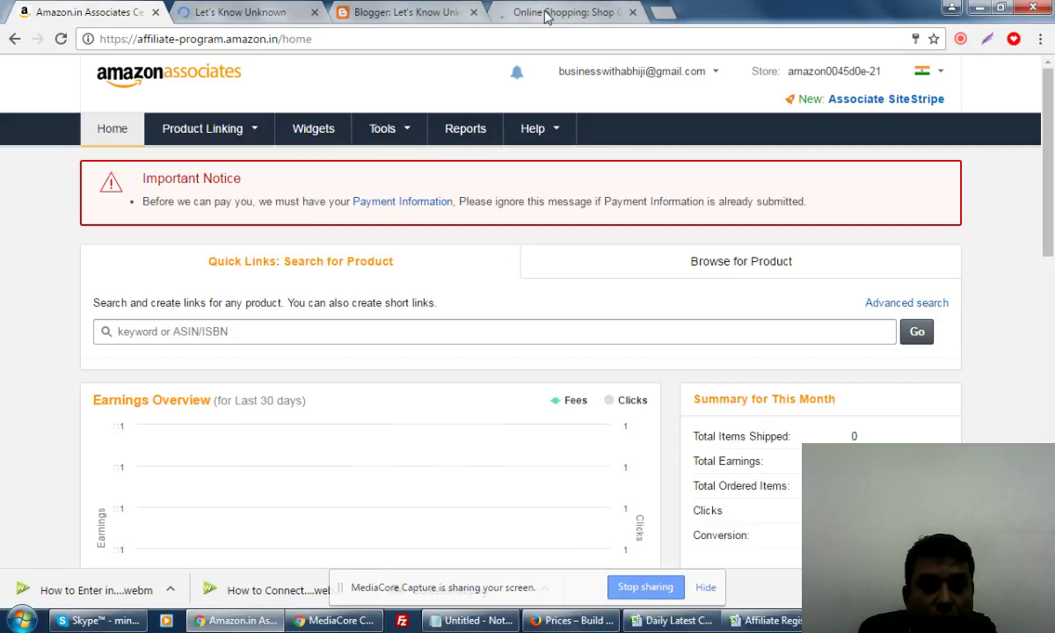
key(ctrl+4)
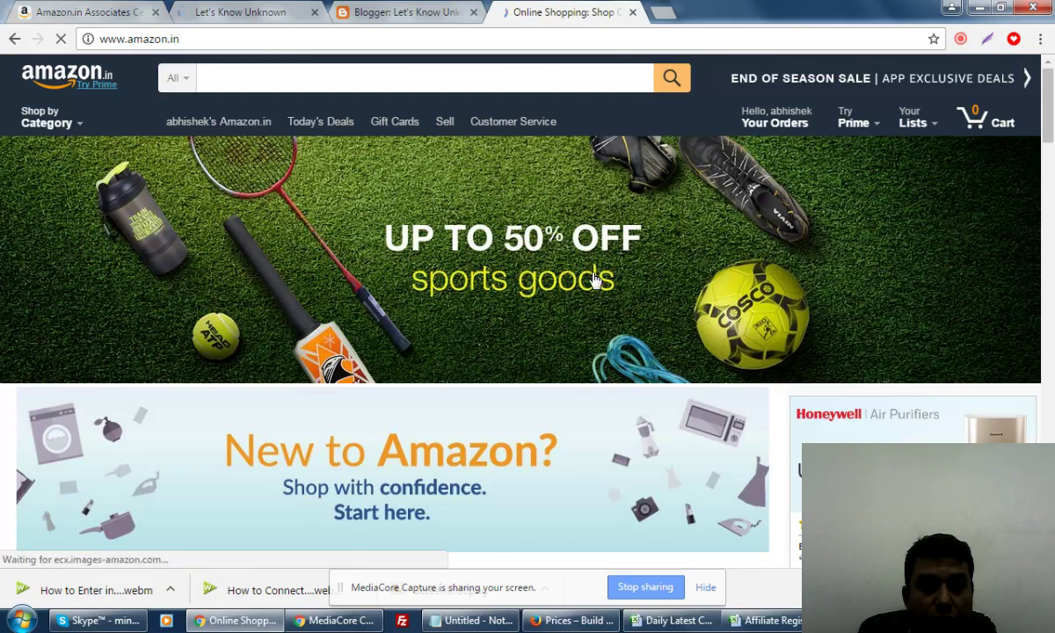
Open the product page of the JBL speaker from the store's Bluetooth speakers for gifting section
scroll(594, 277, down, 2)
scroll(594, 279, down, 8)
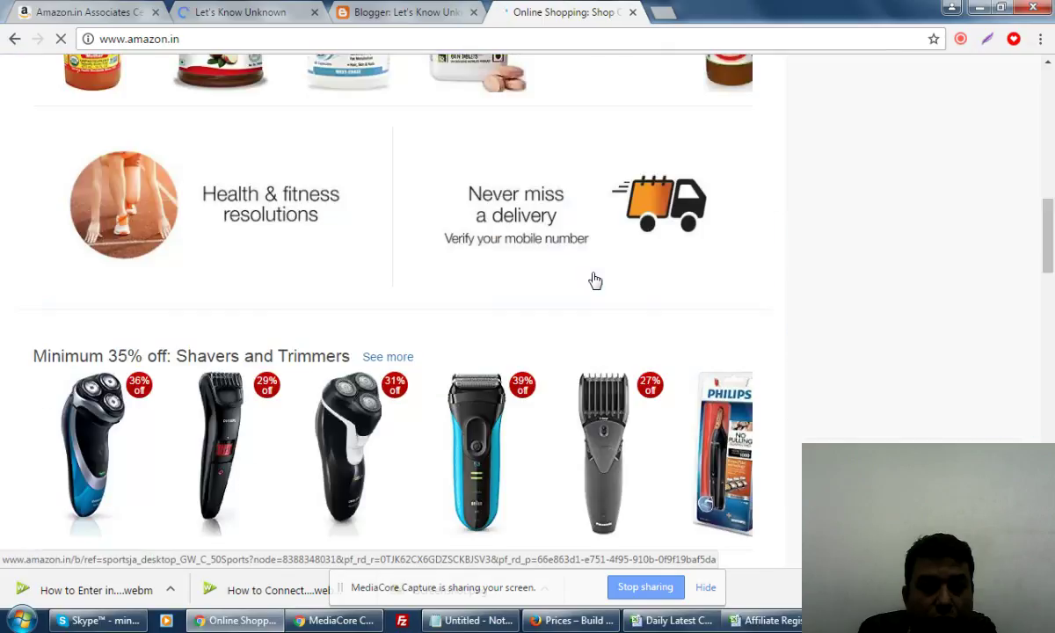
scroll(594, 280, up, 4)
scroll(595, 280, up, 3)
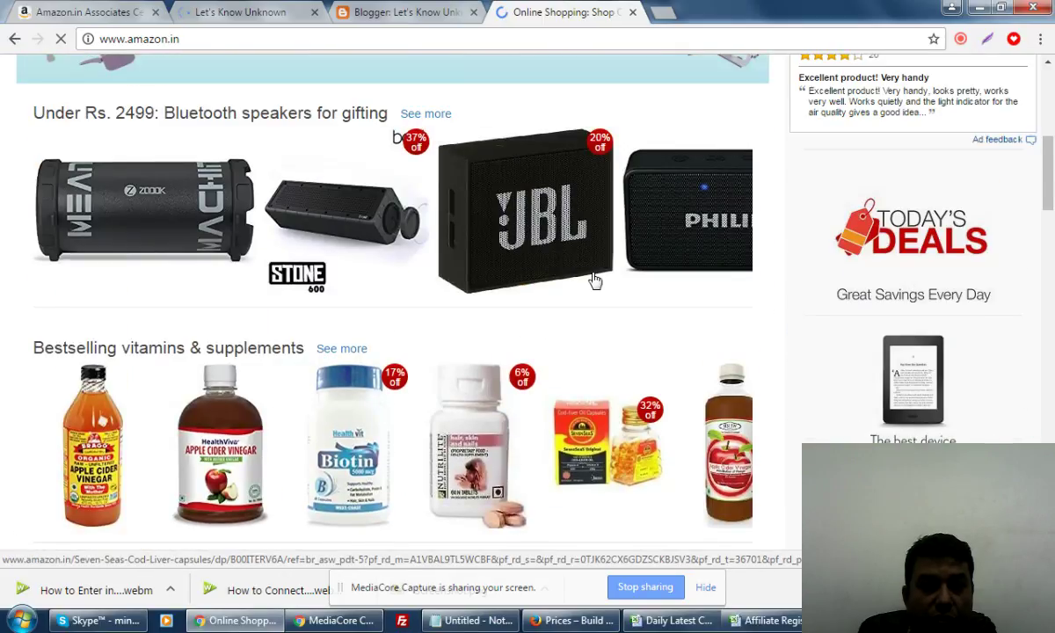
click(596, 260)
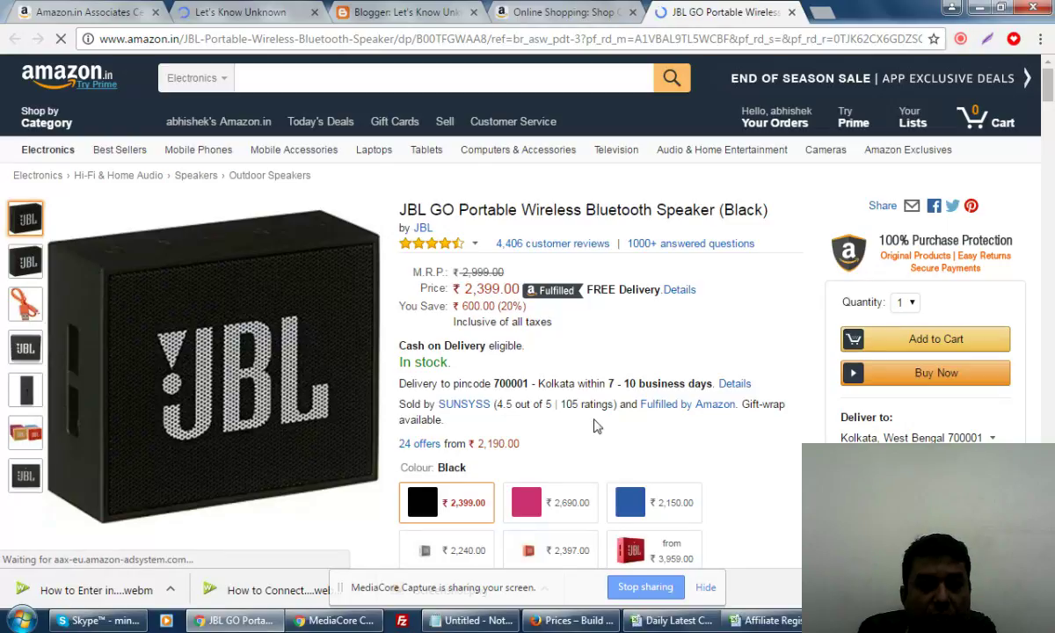
Copy the ASIN from the Additional Information section of the JBL GO speaker's product page
scroll(594, 426, down, 5)
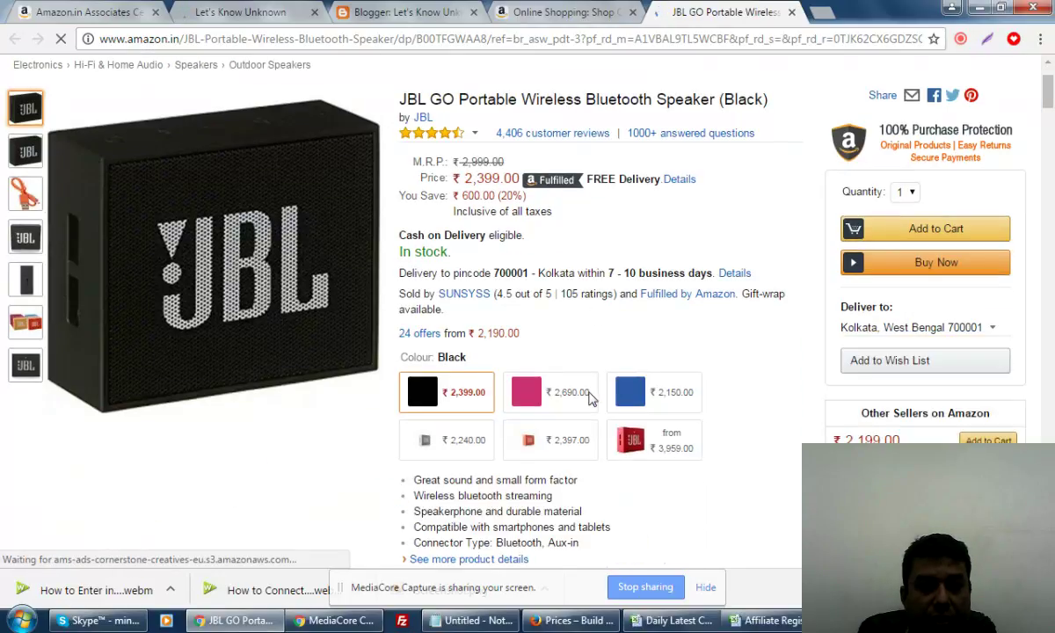
scroll(590, 399, down, 3)
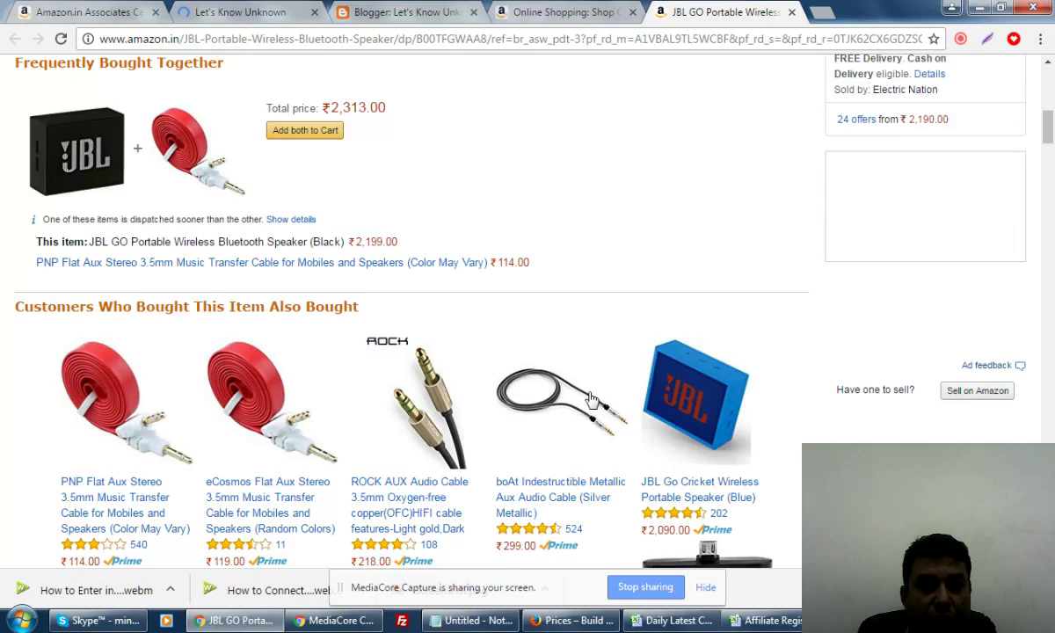
scroll(591, 399, down, 6)
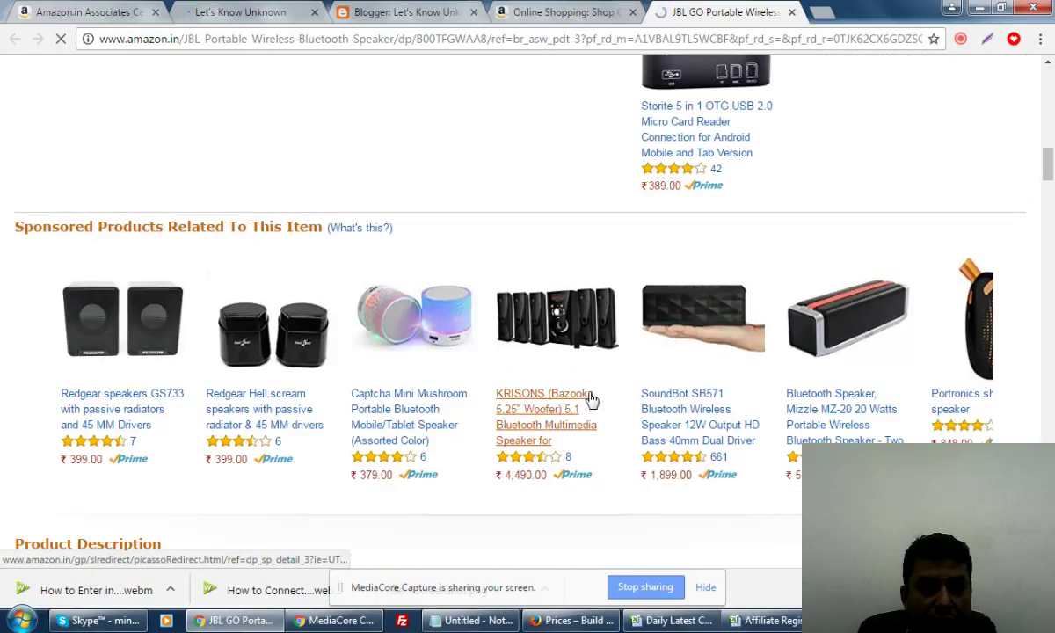
scroll(591, 399, down, 4)
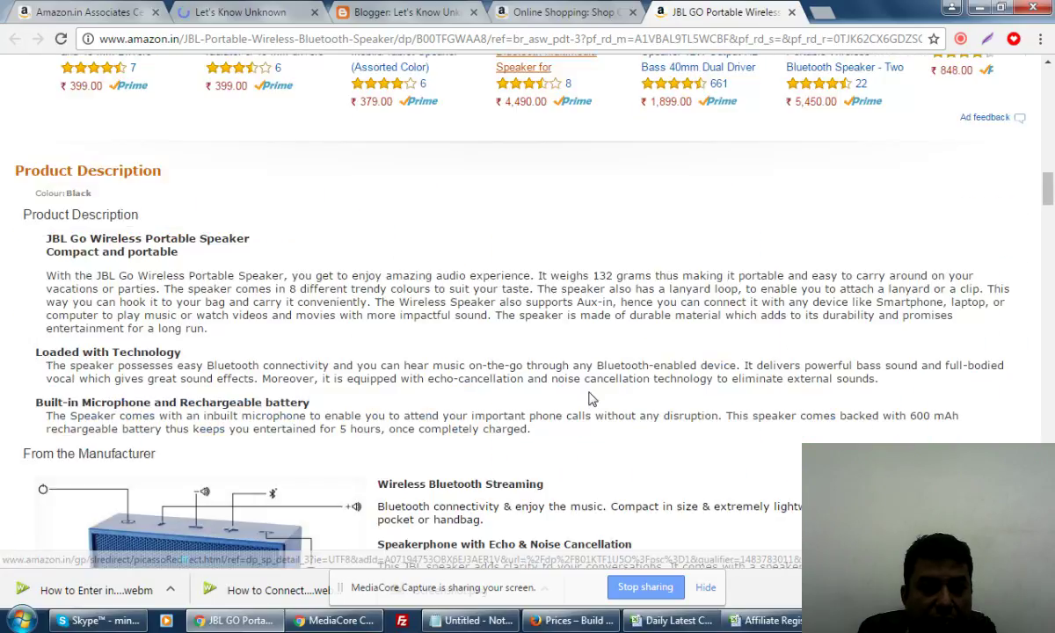
scroll(590, 399, down, 8)
scroll(591, 394, down, 5)
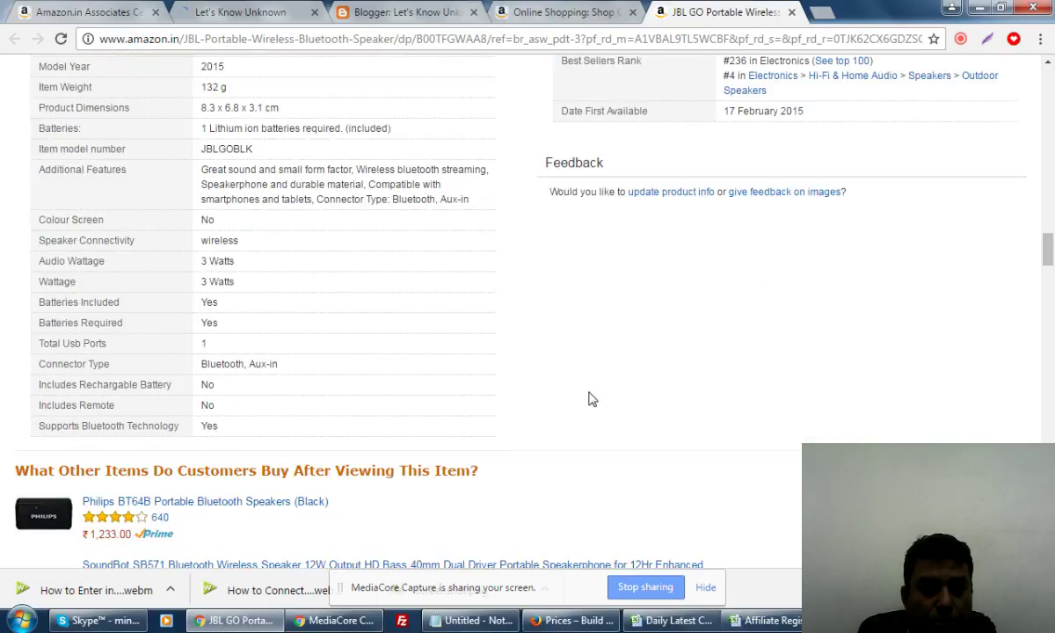
scroll(589, 396, up, 8)
scroll(575, 384, down, 3)
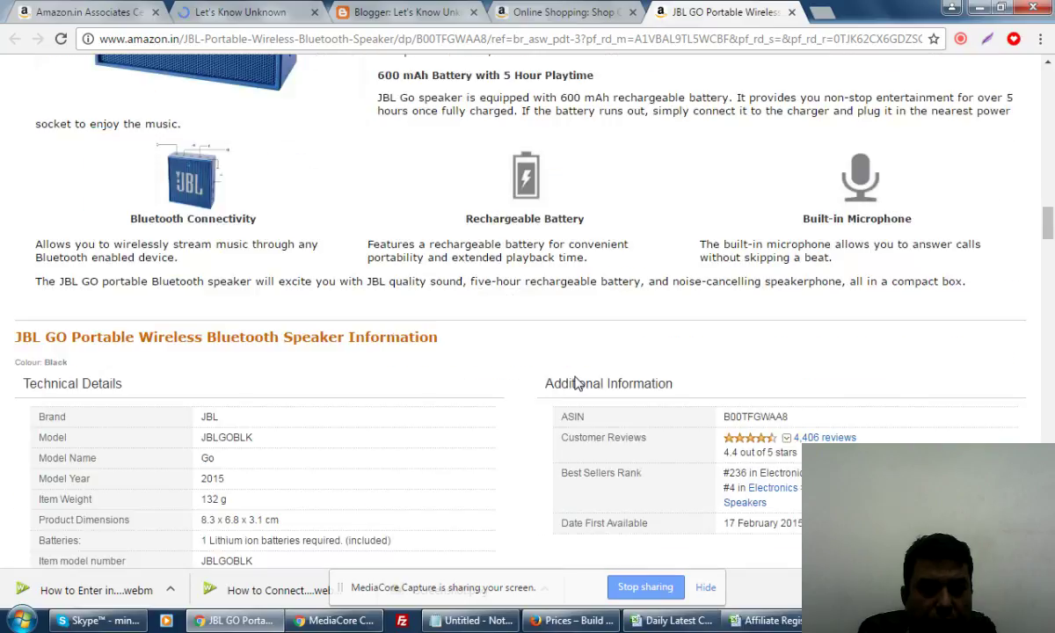
scroll(575, 383, down, 1)
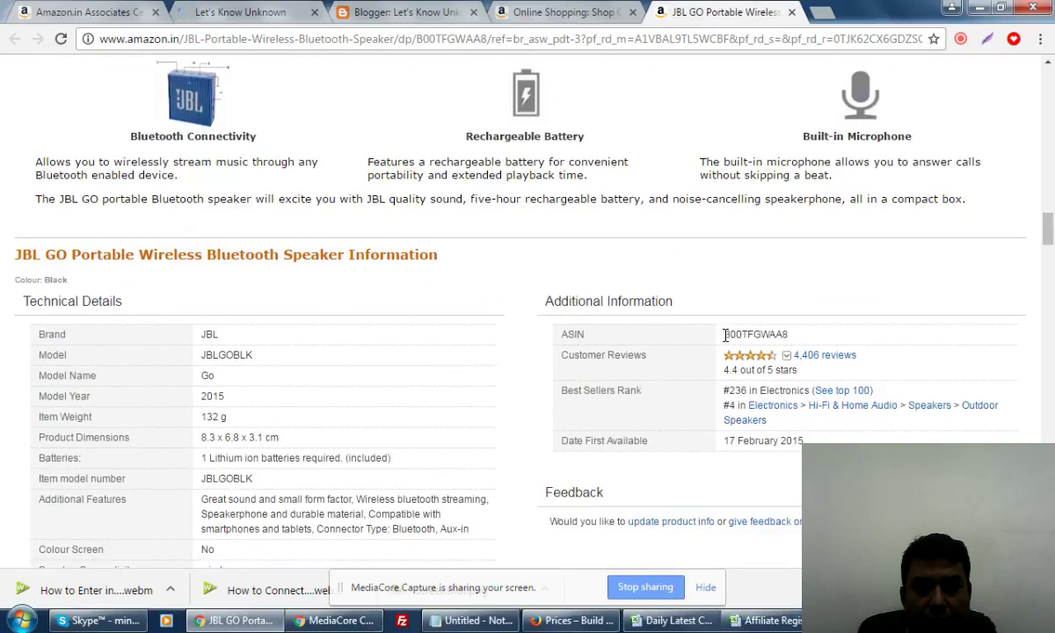
double_click(782, 334)
key(ctrl+c)
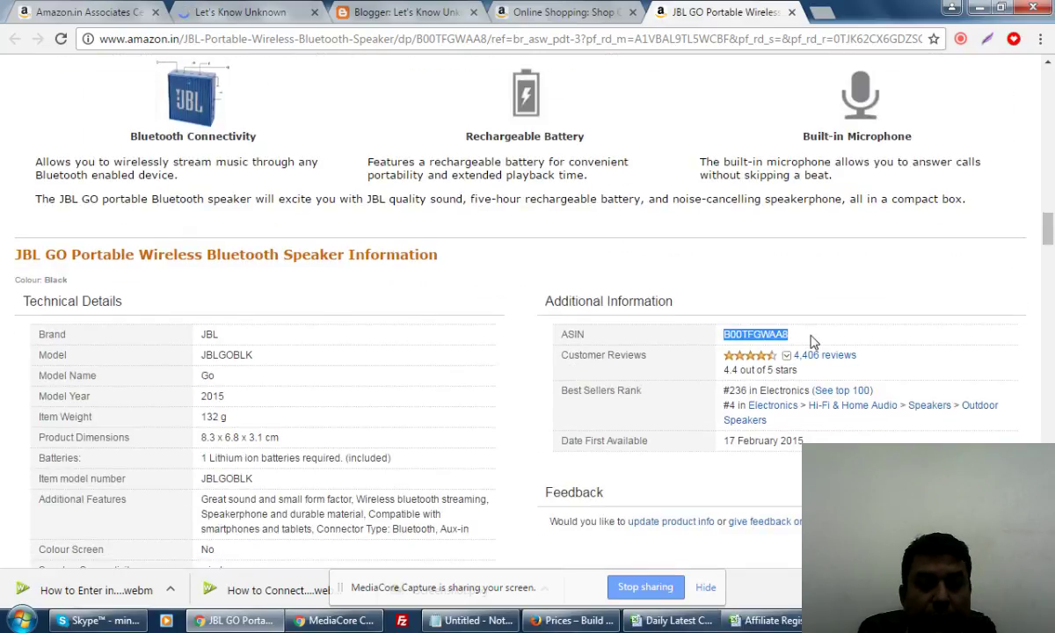
Search the Amazon Associates Quick Links for the product with ASIN B00TFGWAA8
click(113, 11)
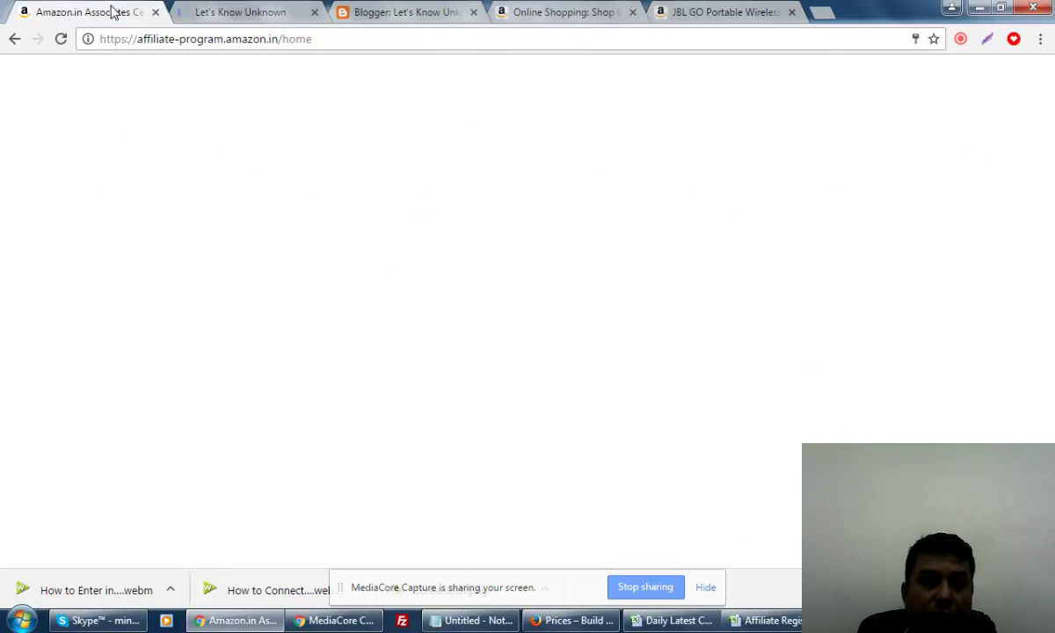
click(327, 333)
key(ctrl+v)
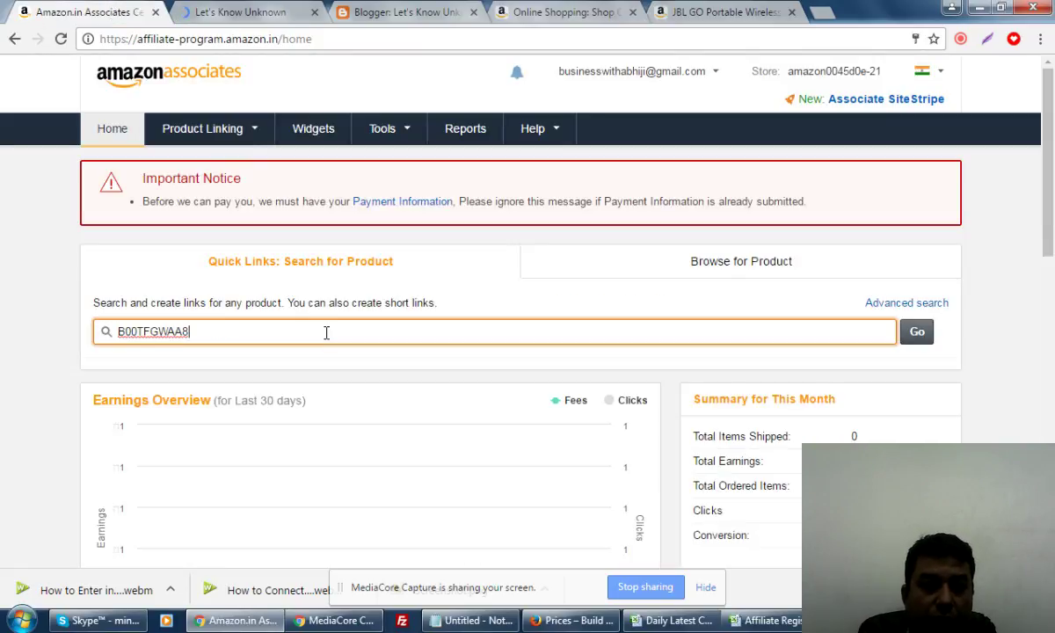
click(916, 333)
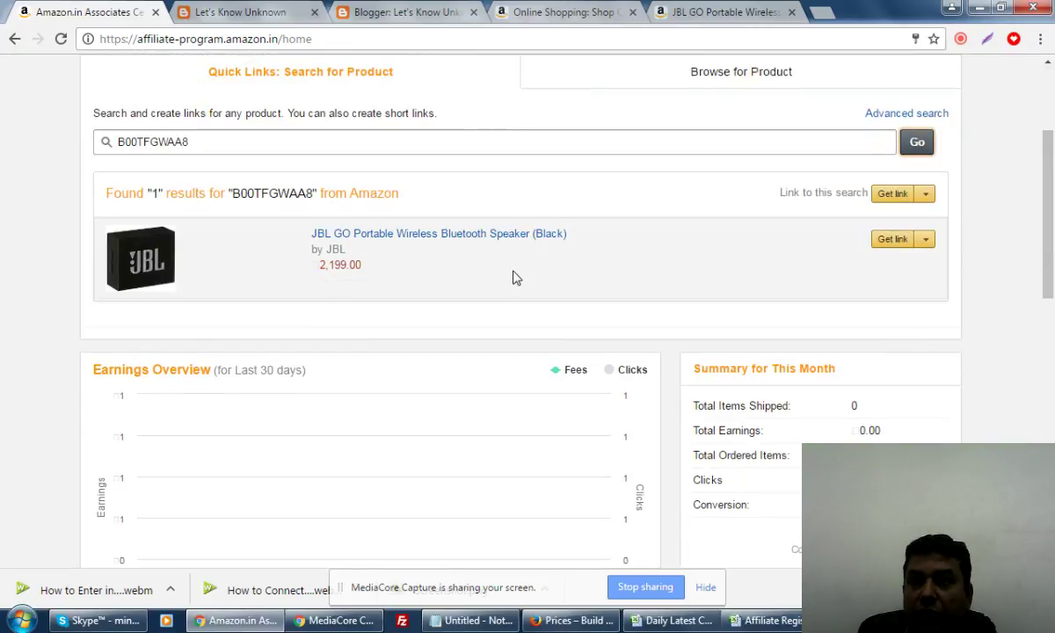
Generate a text link for the JBL GO speaker, shorten it with amzn.to, and close the link dialog
click(927, 246)
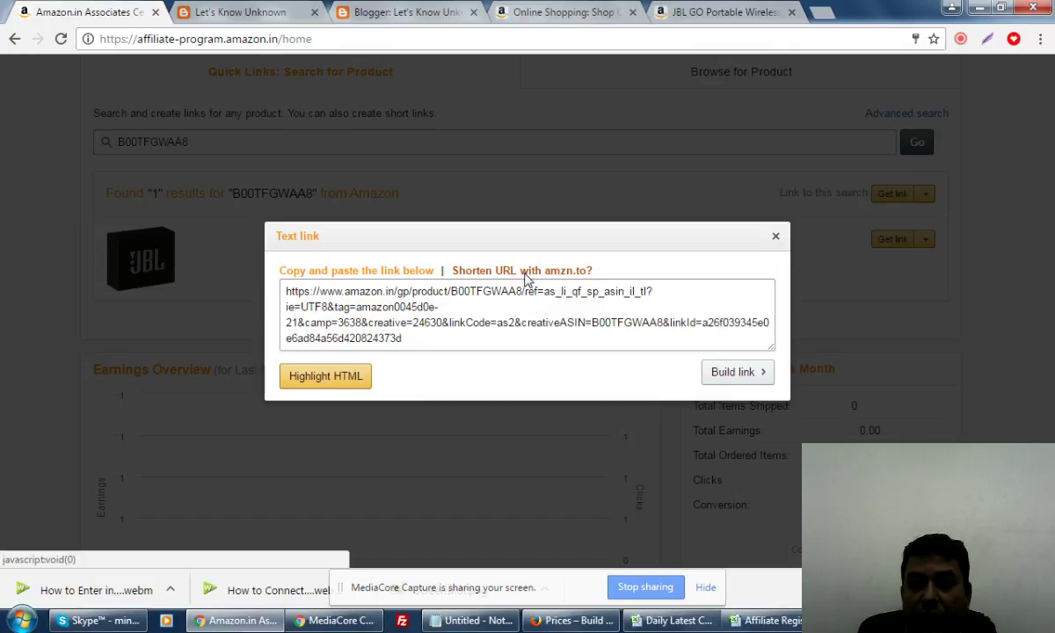
click(526, 278)
click(390, 293)
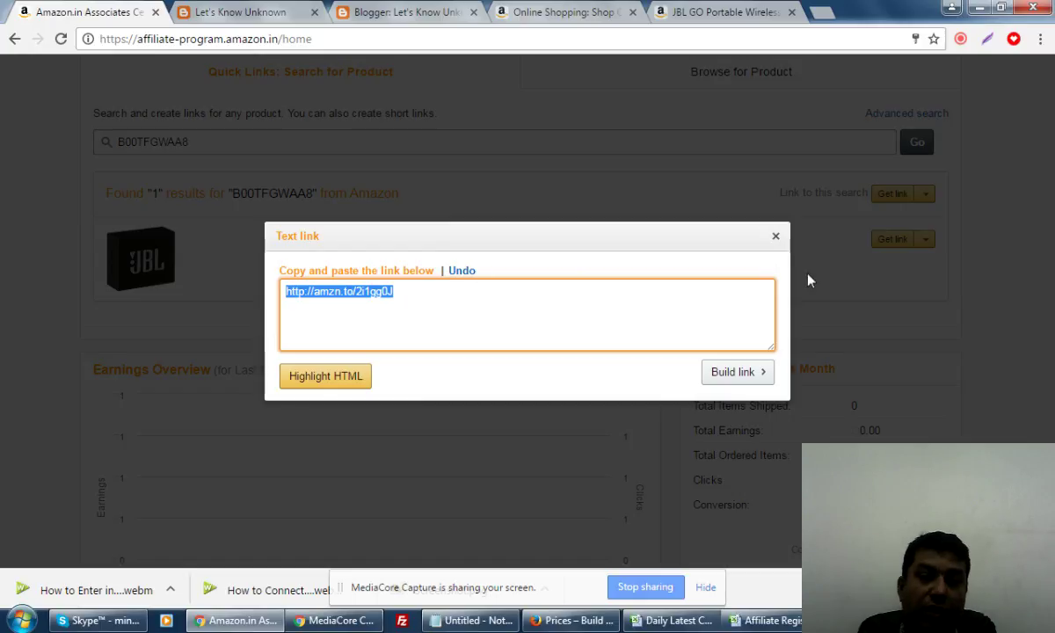
click(805, 250)
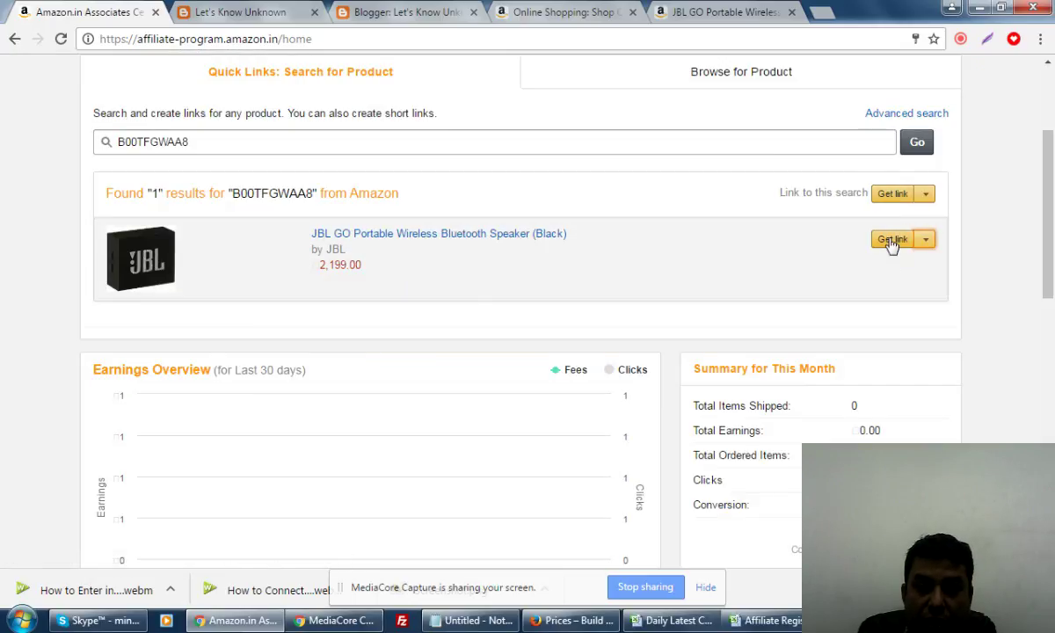
Generate the speaker's text link again and open its Build link customization page
click(925, 241)
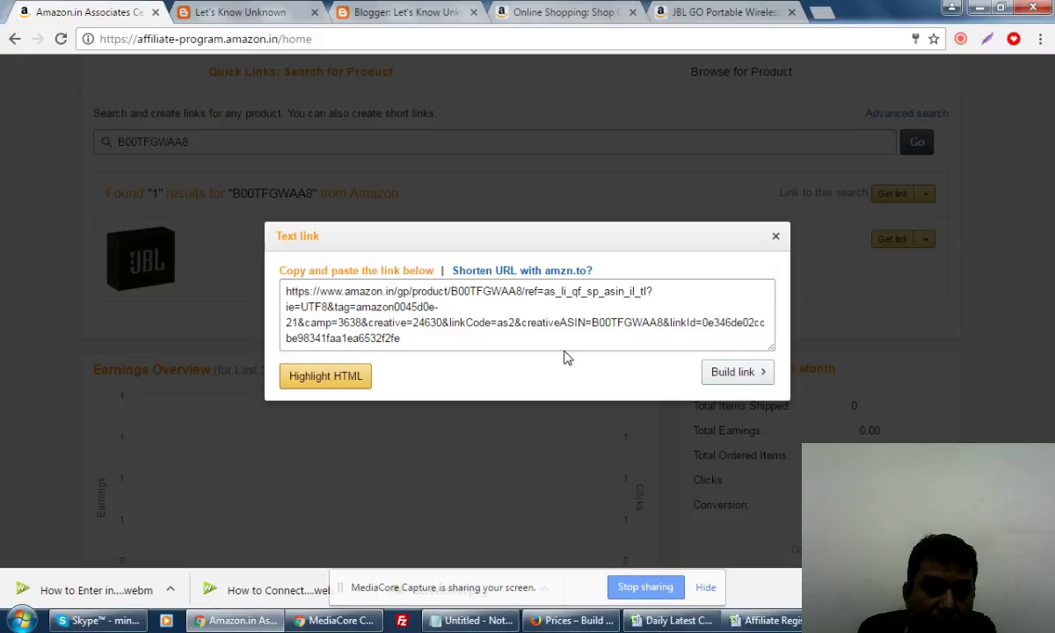
click(732, 373)
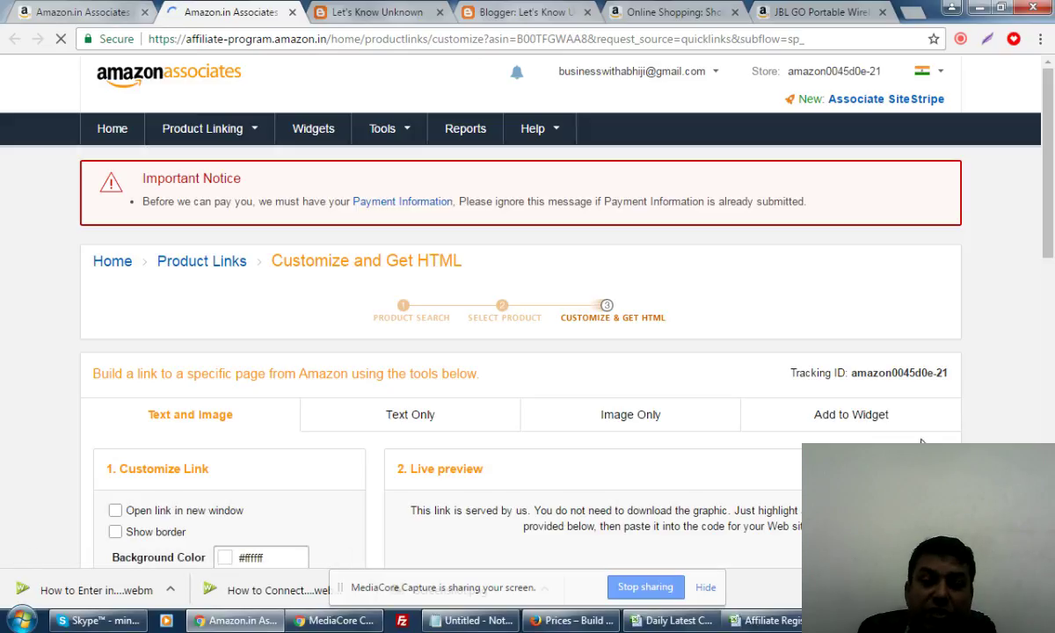
Copy the HTML code of the JBL GO speaker's Text and Image product link
scroll(921, 442, down, 1)
scroll(921, 442, down, 2)
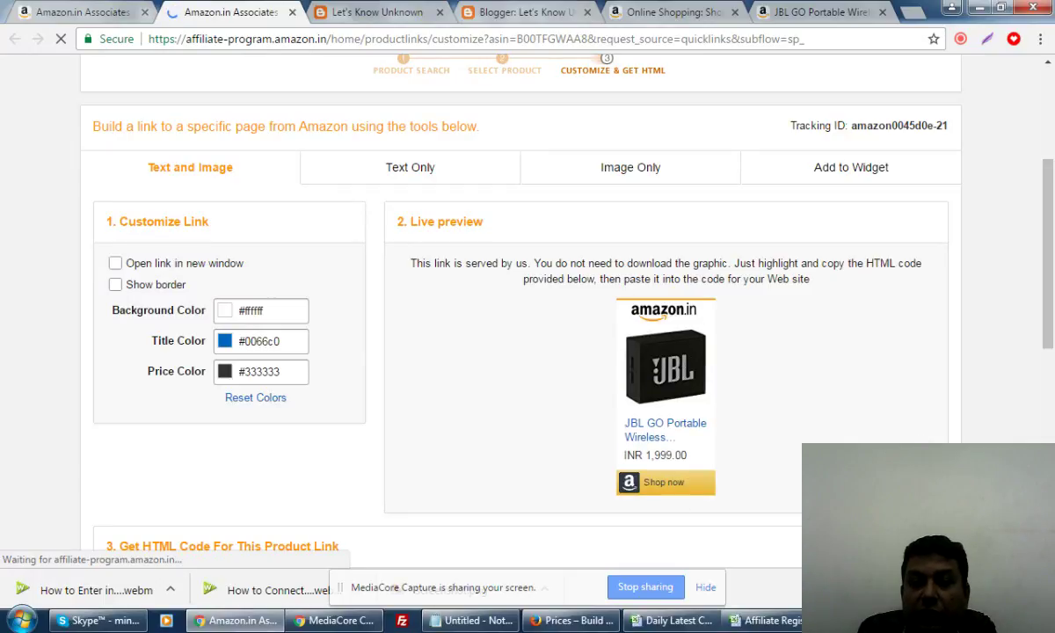
drag(1052, 227, 1053, 400)
click(497, 453)
key(ctrl+c)
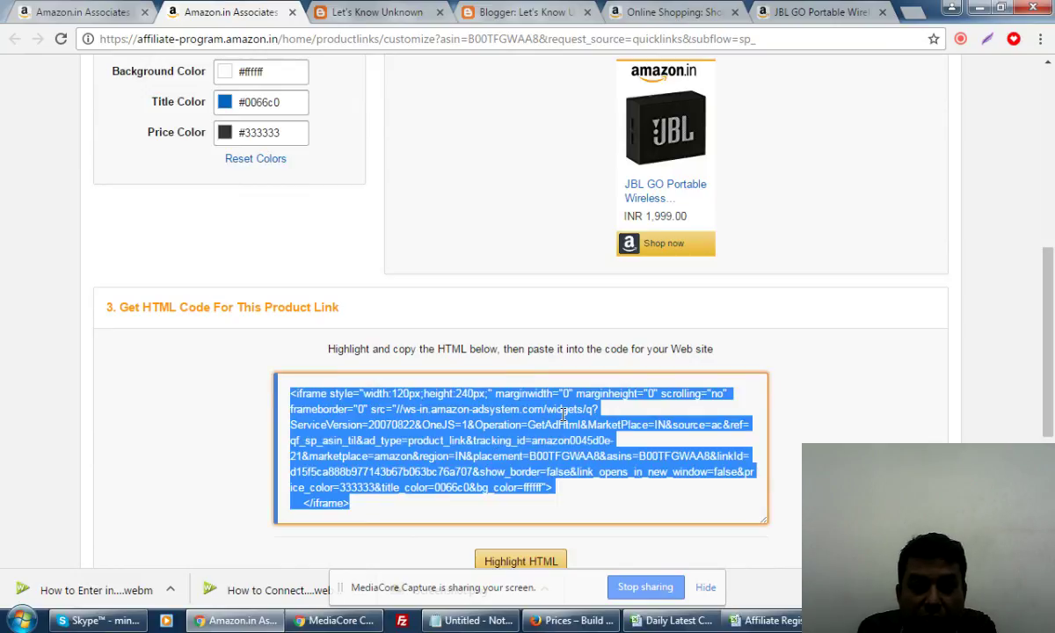
drag(1049, 373, 1053, 337)
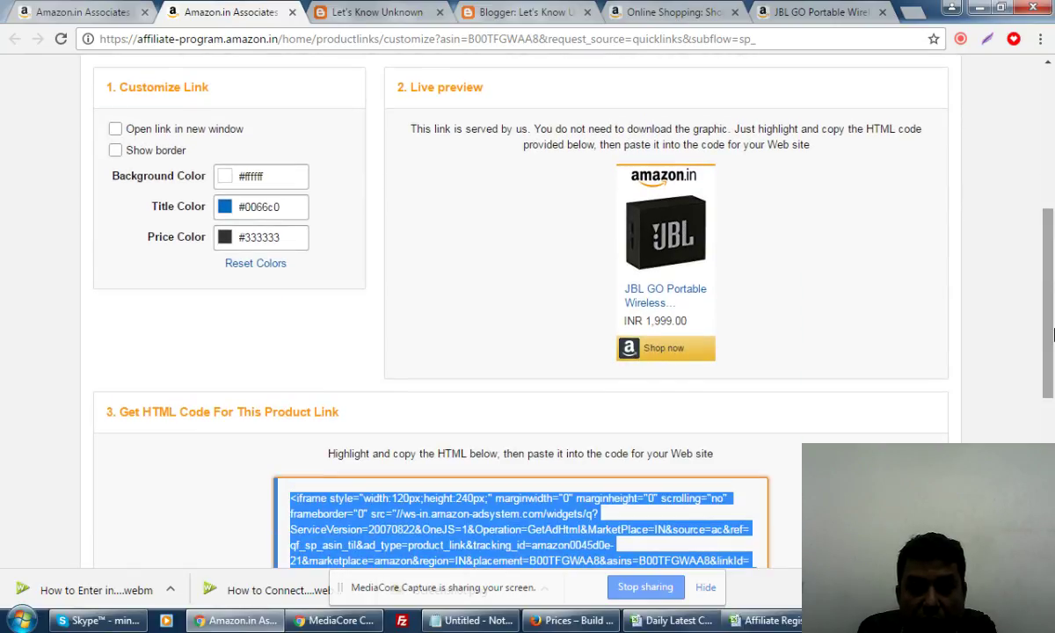
Switch to Blogger and add an HTML/JavaScript gadget to the sidebar-right-1 section of the blog's layout
click(520, 14)
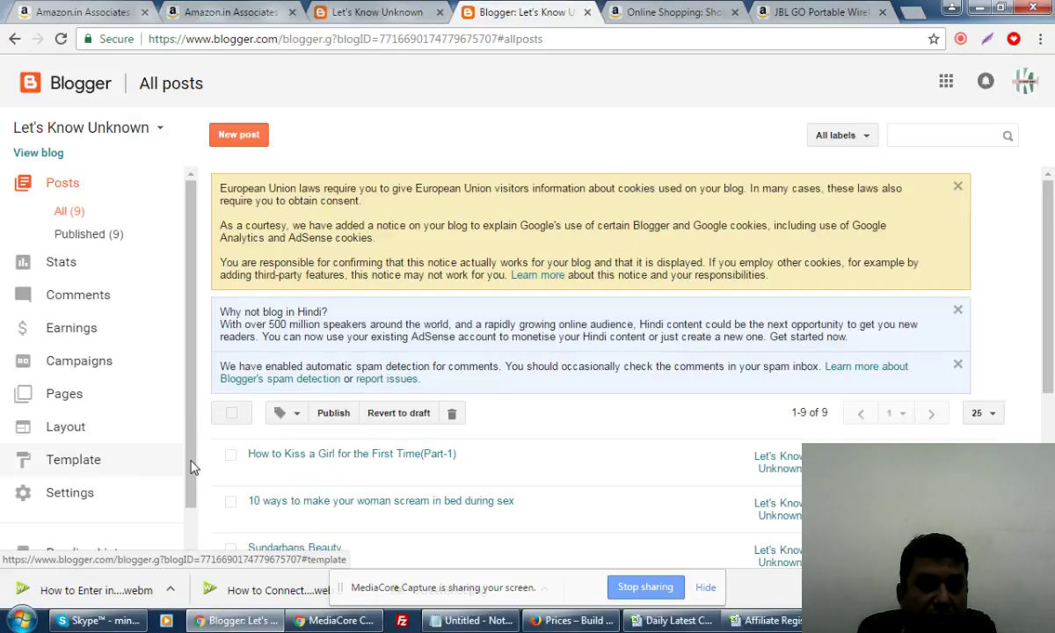
click(70, 429)
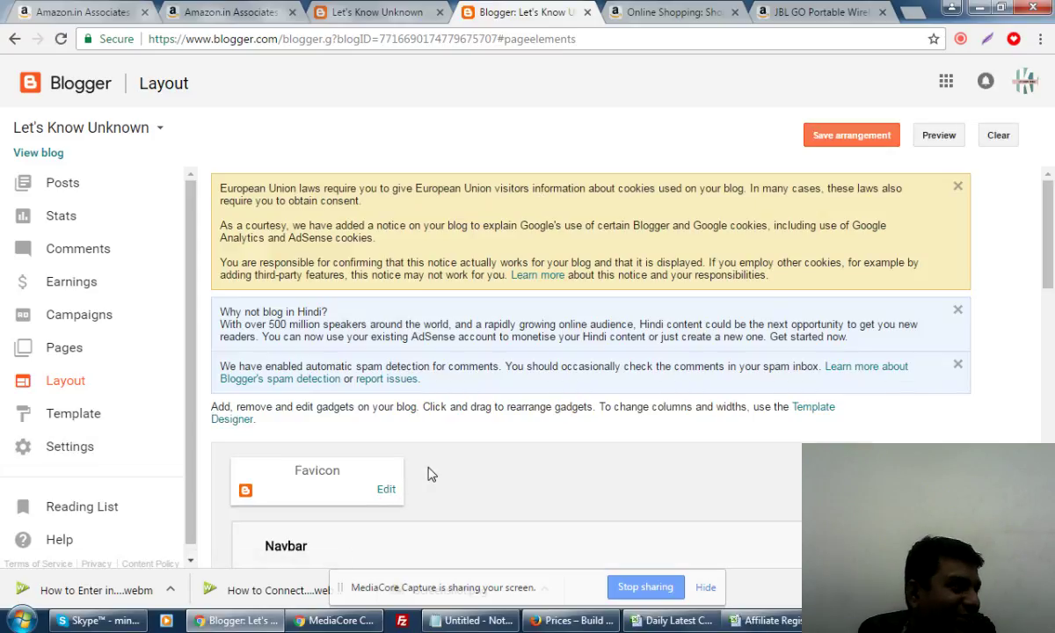
scroll(521, 459, down, 6)
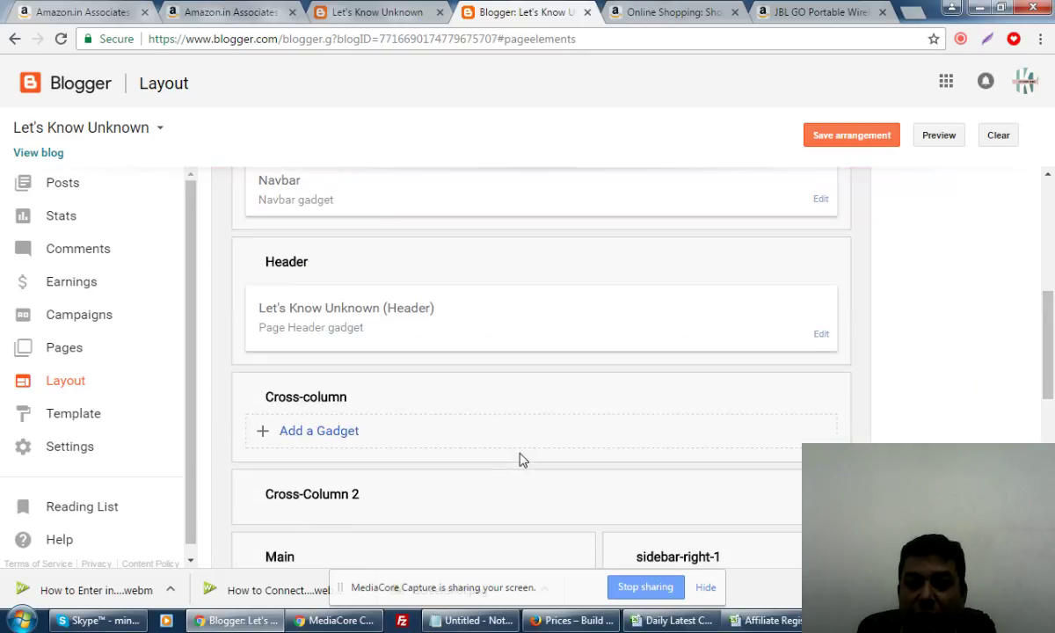
scroll(528, 444, down, 3)
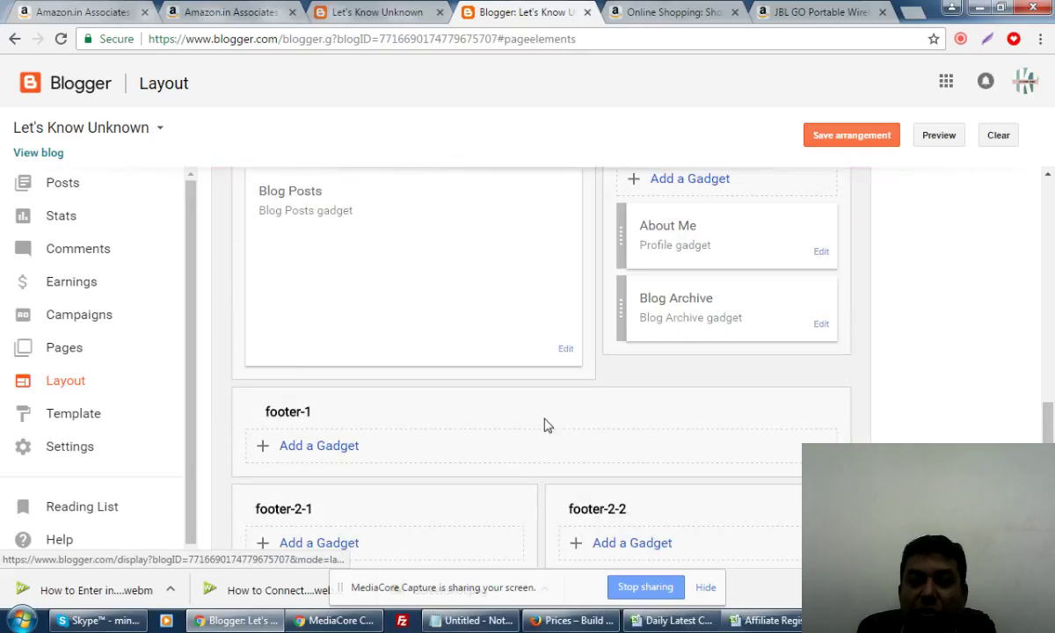
click(694, 180)
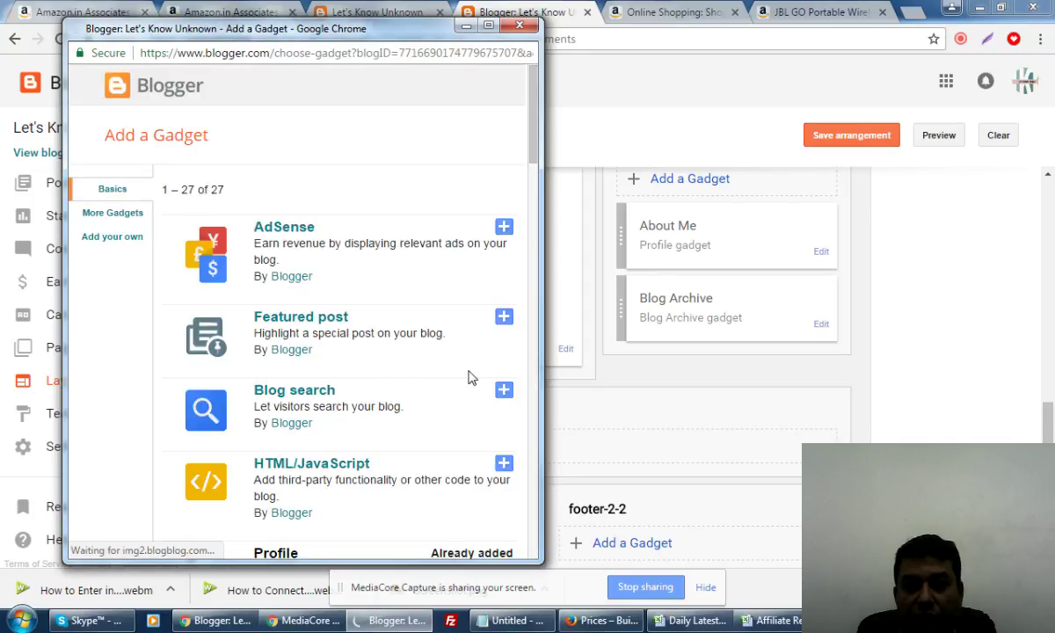
click(504, 464)
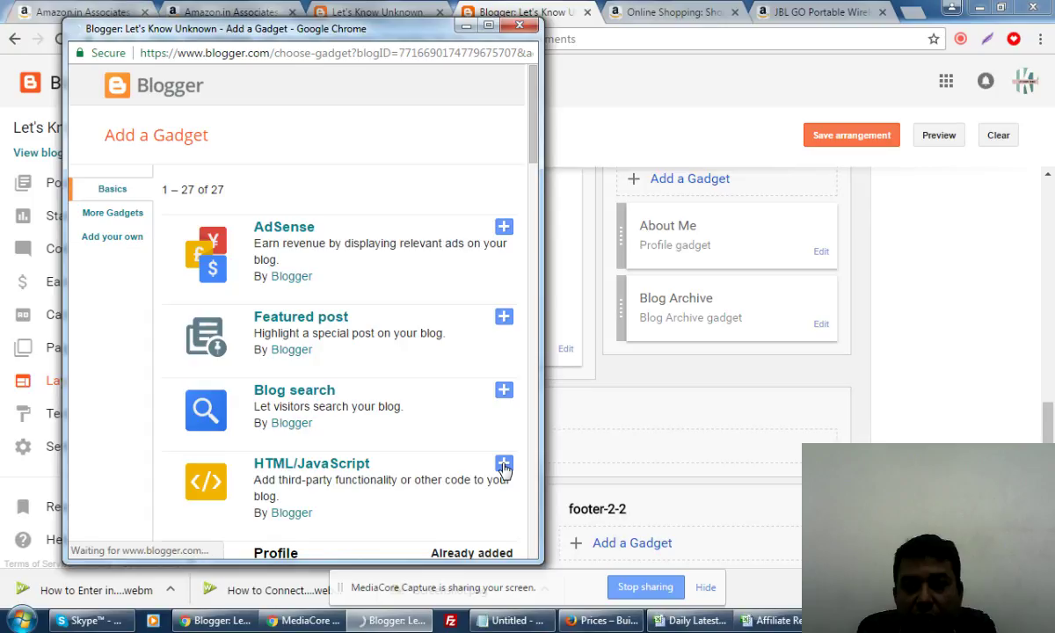
Paste the copied iframe code as the HTML/JavaScript gadget's content, save the gadget, and save the layout arrangement
click(268, 292)
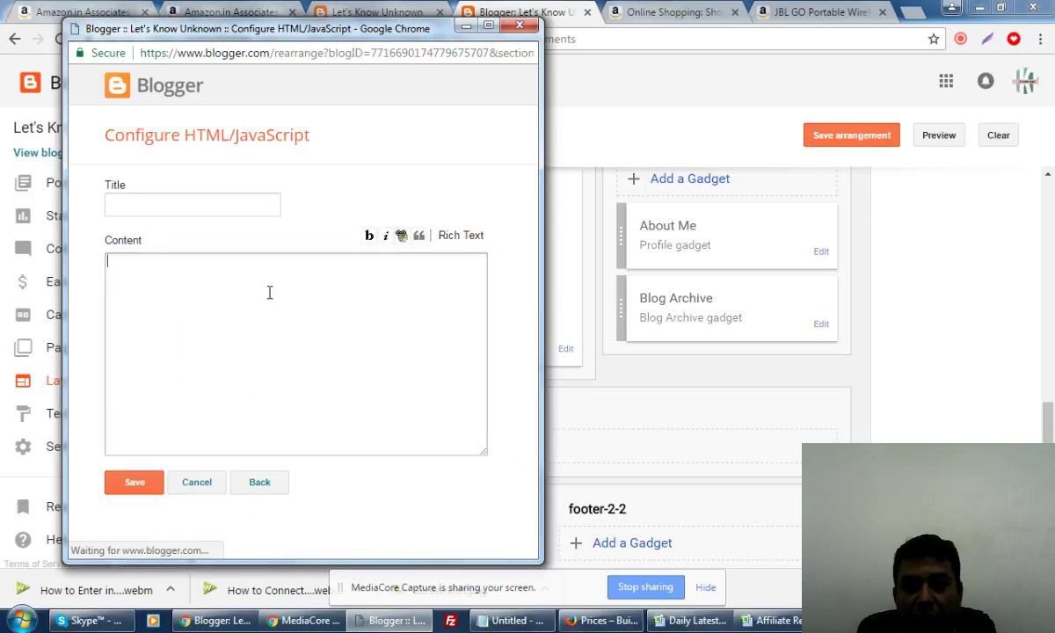
key(ctrl+v)
click(138, 484)
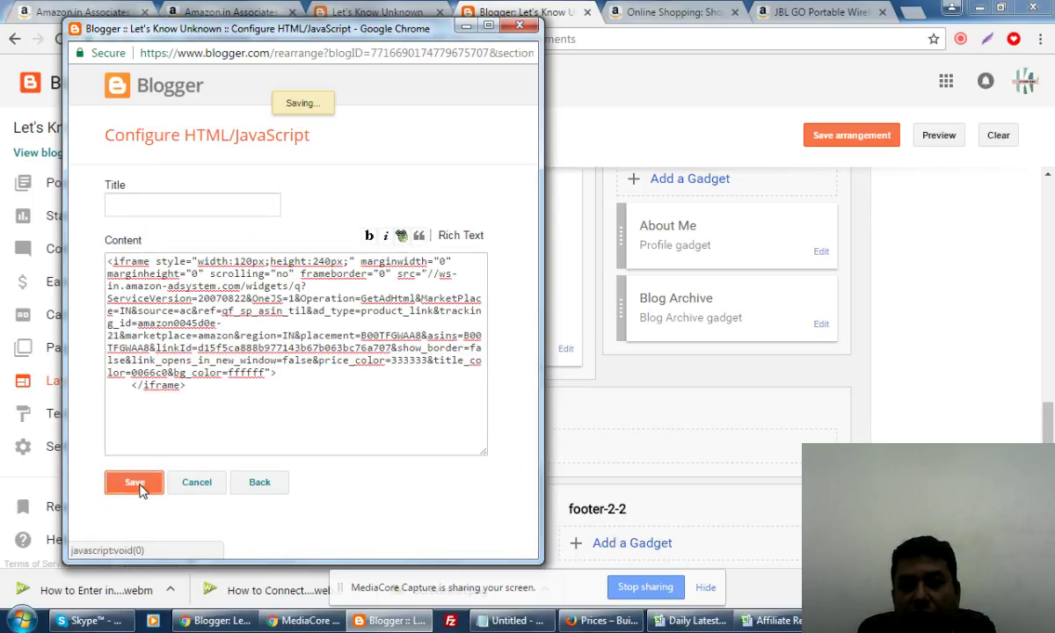
click(851, 143)
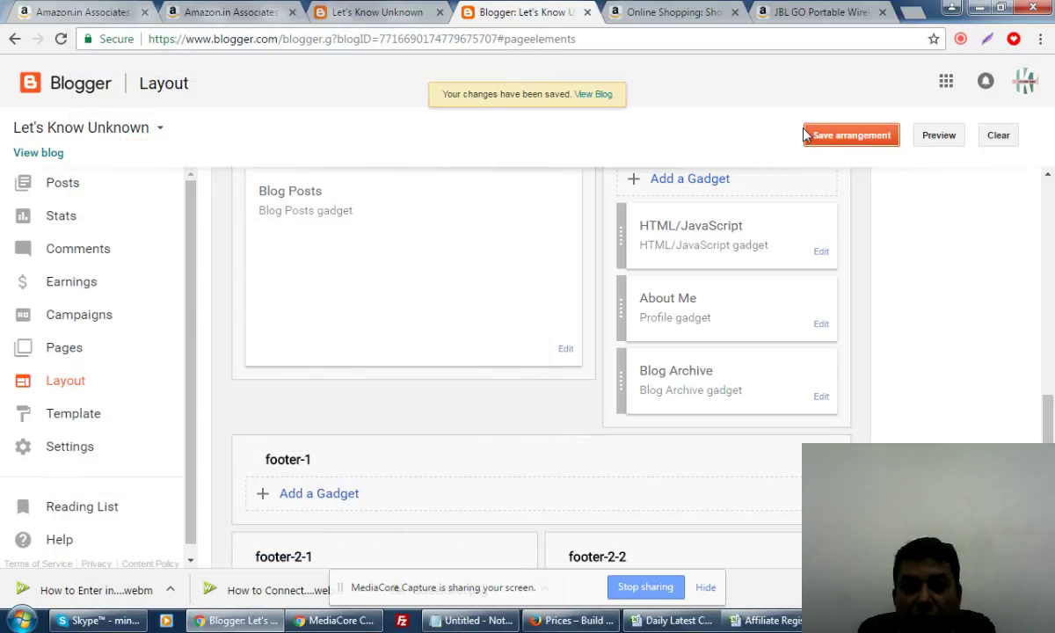
Reload the Let's Know Unknown blog and check the JBL GO ad in its sidebar
click(370, 14)
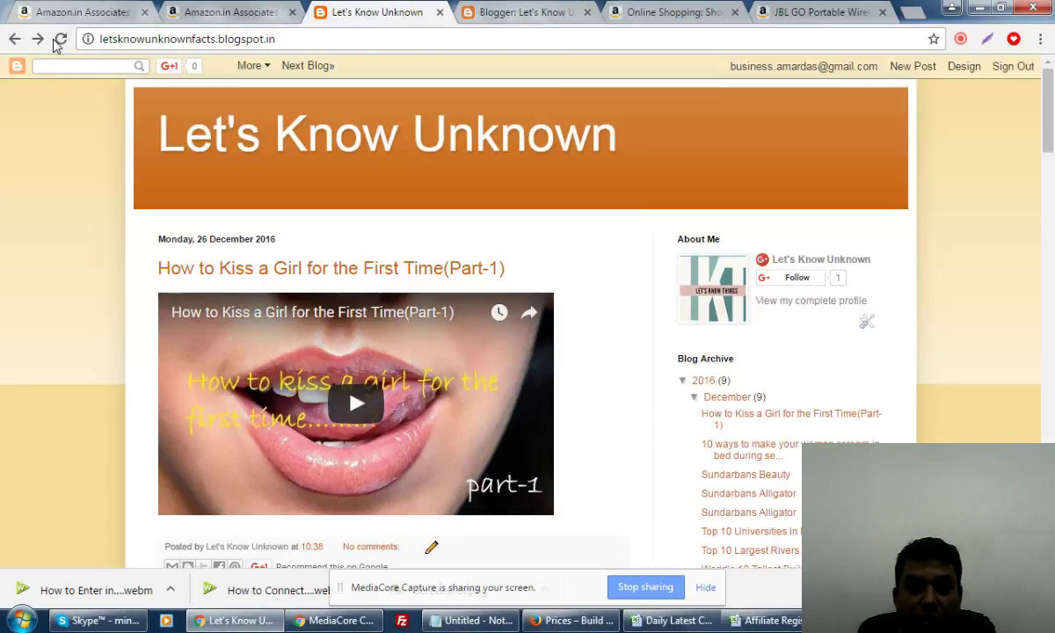
click(58, 40)
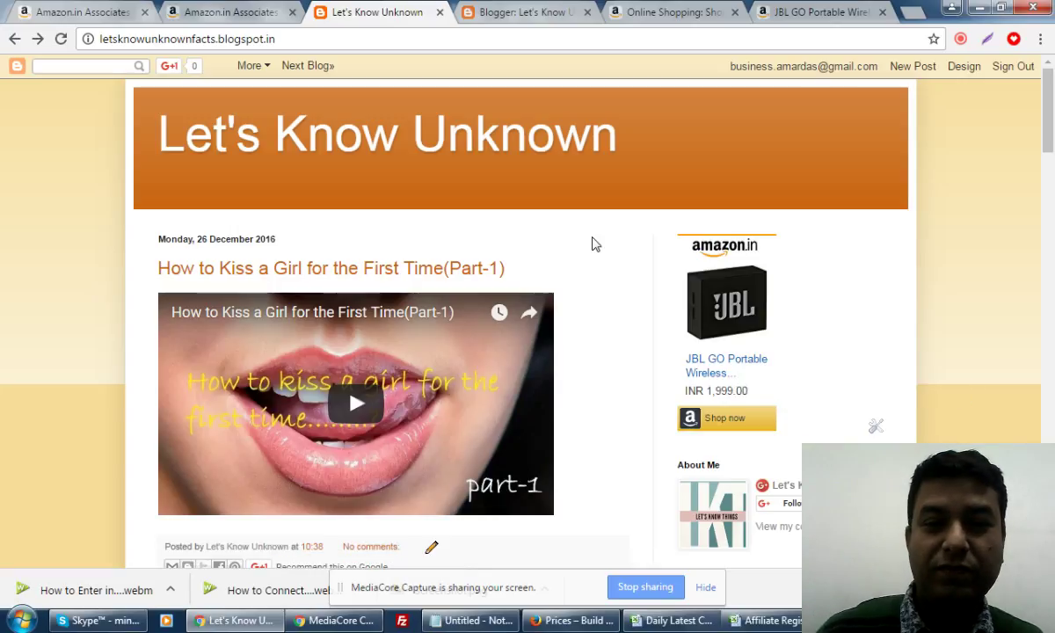
drag(1051, 168, 1051, 121)
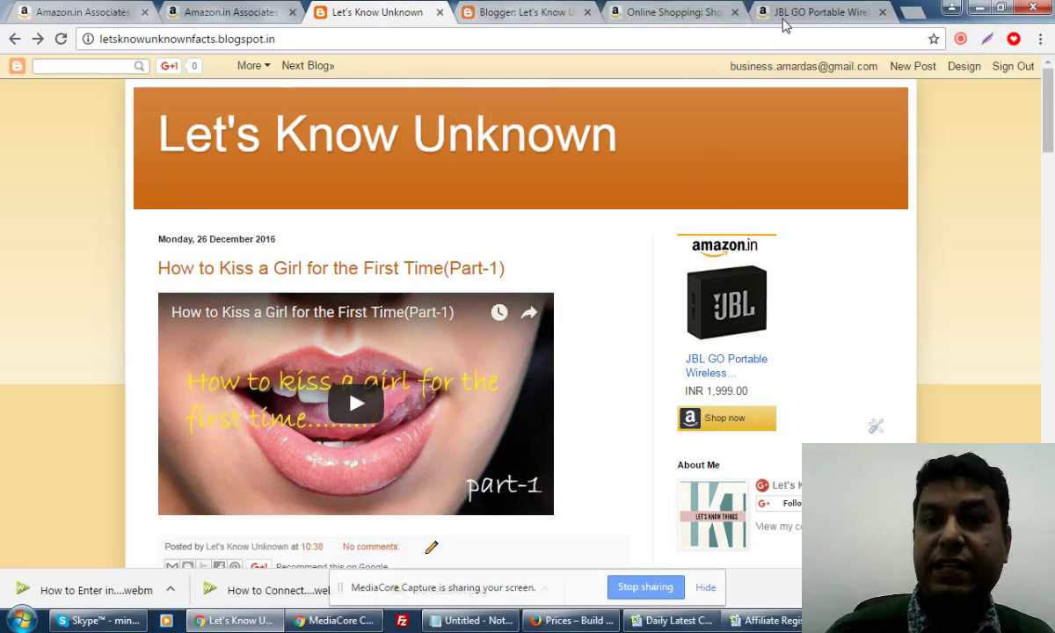
click(737, 19)
click(703, 247)
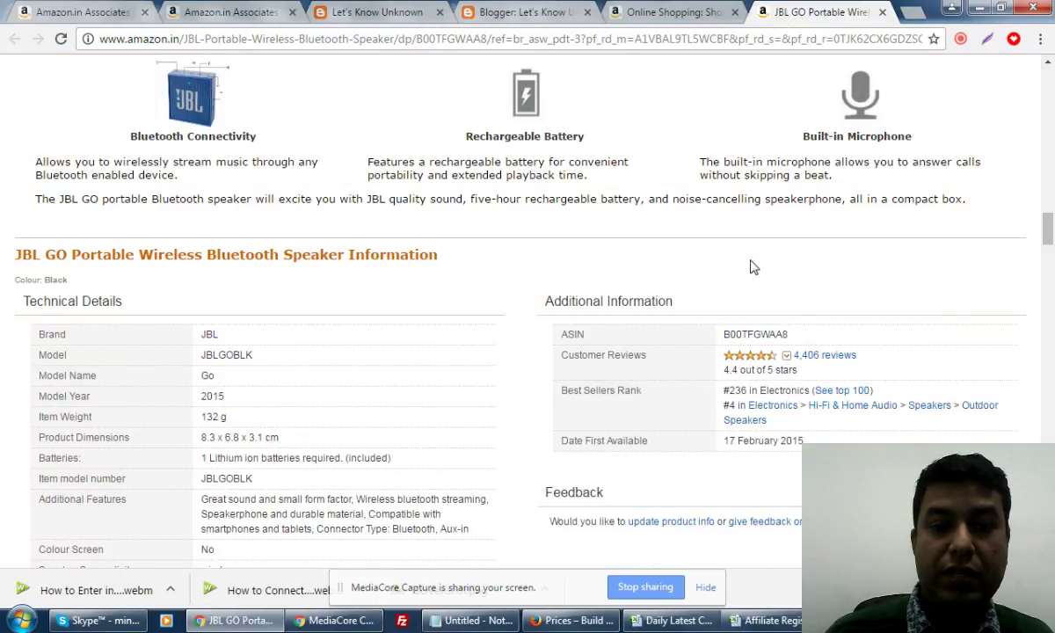
click(655, 12)
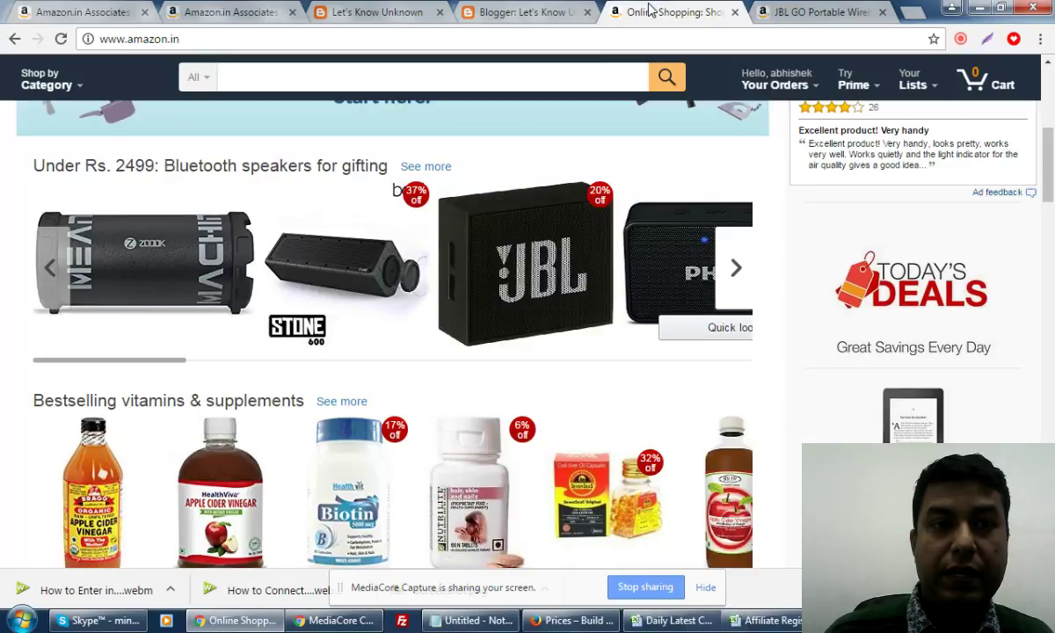
Return to the speaker's link customization page in Amazon Associates and open the Add to Widget options
click(236, 12)
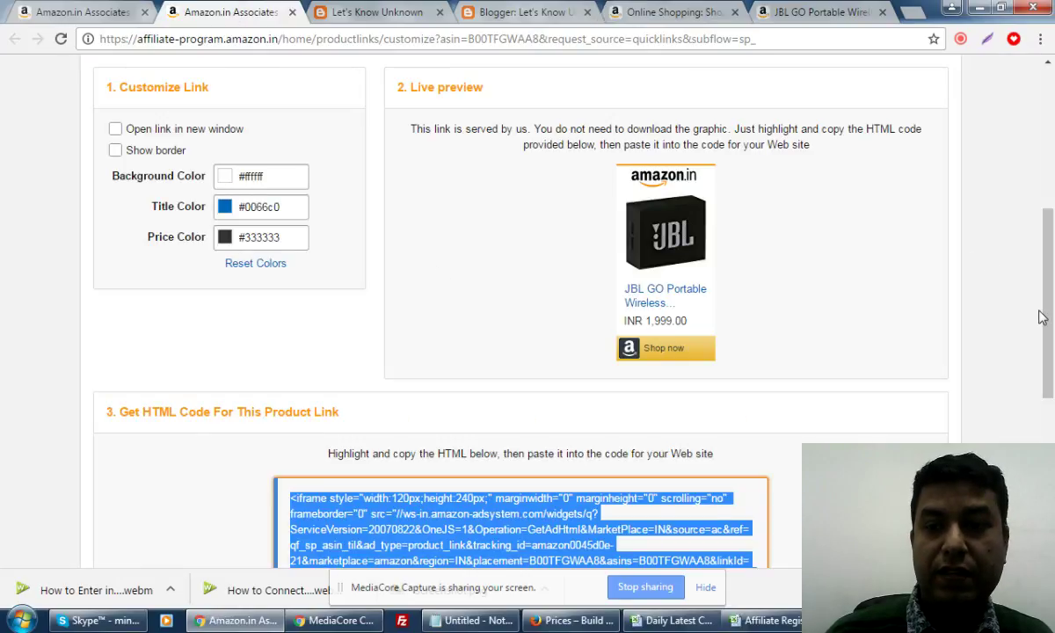
drag(1046, 313, 1051, 401)
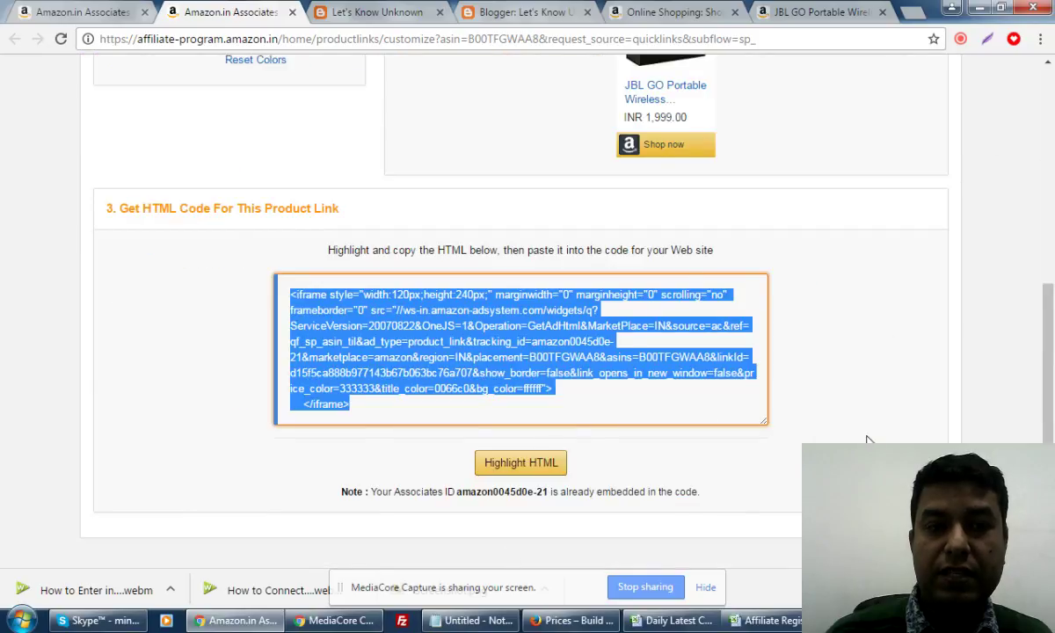
scroll(826, 422, up, 4)
click(914, 165)
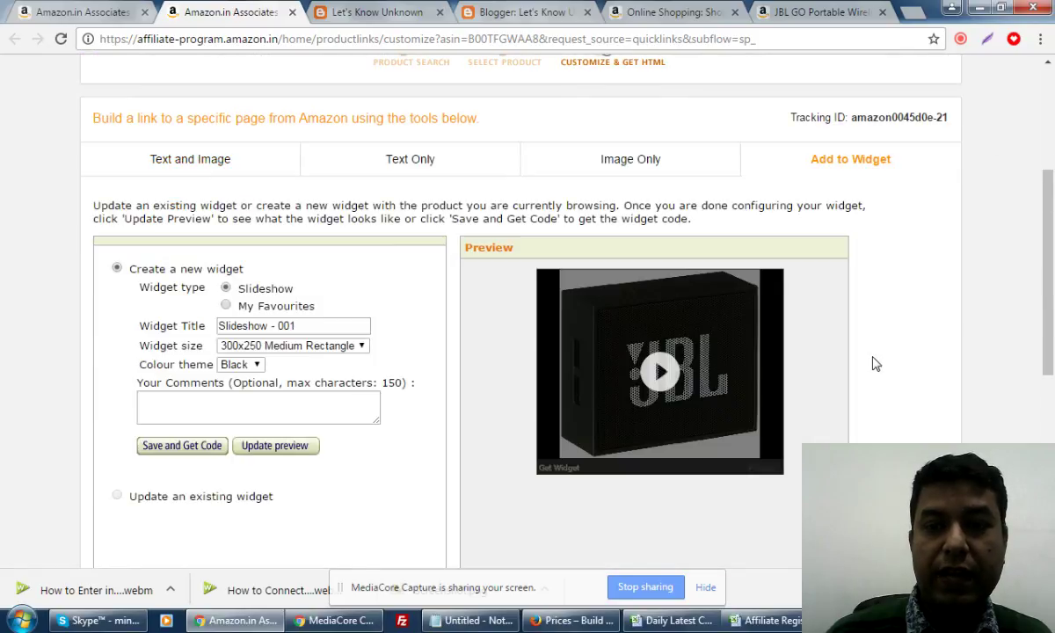
scroll(932, 352, down, 1)
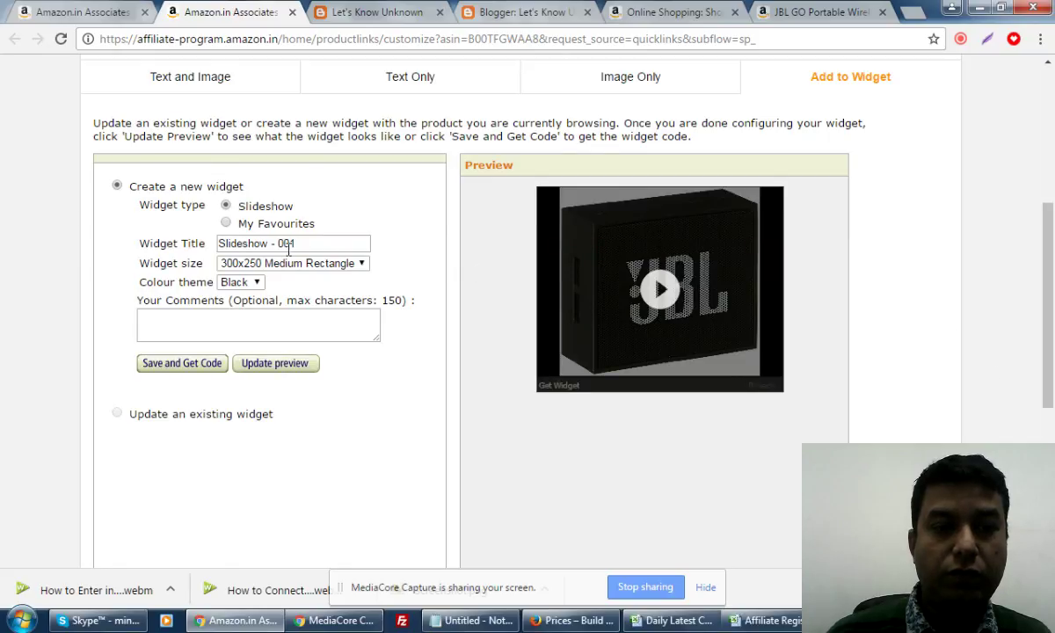
Set the new slideshow widget's title to "Sound Speaker"
drag(286, 239, 193, 225)
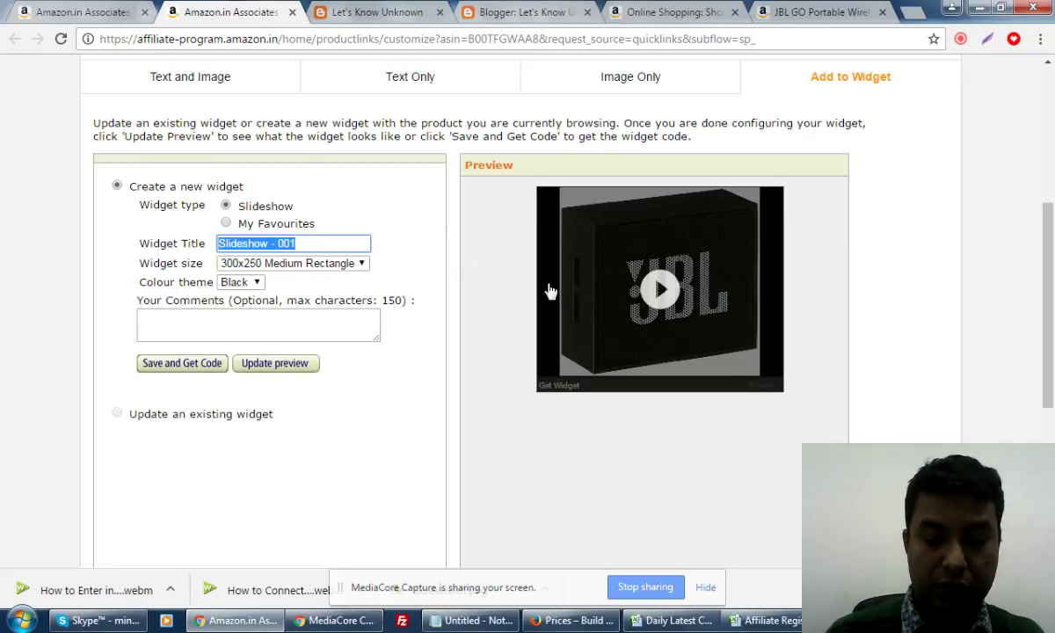
text(Sound)
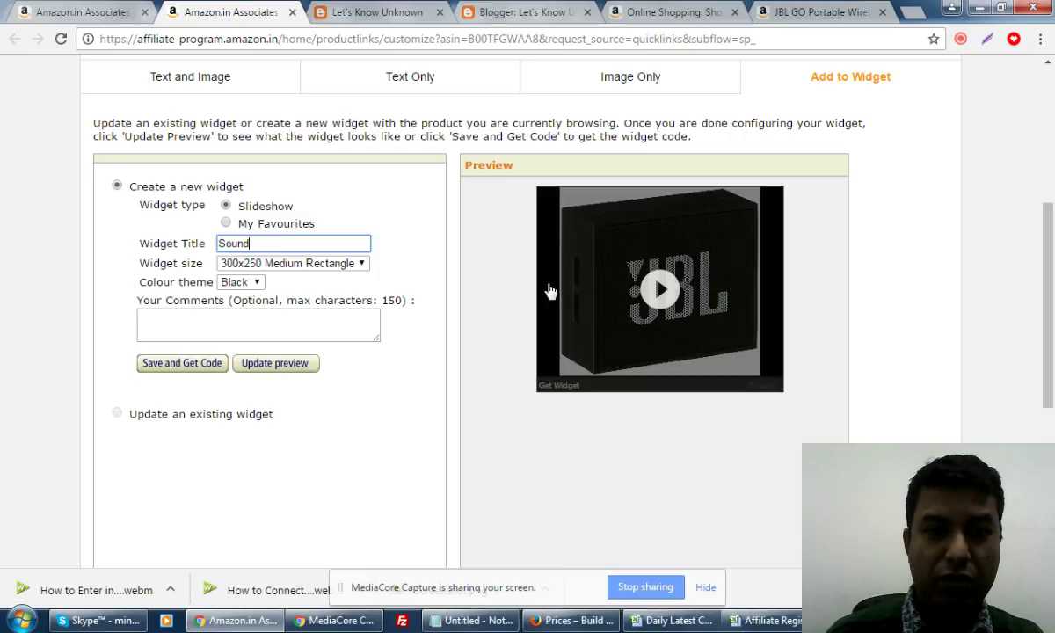
text(b)
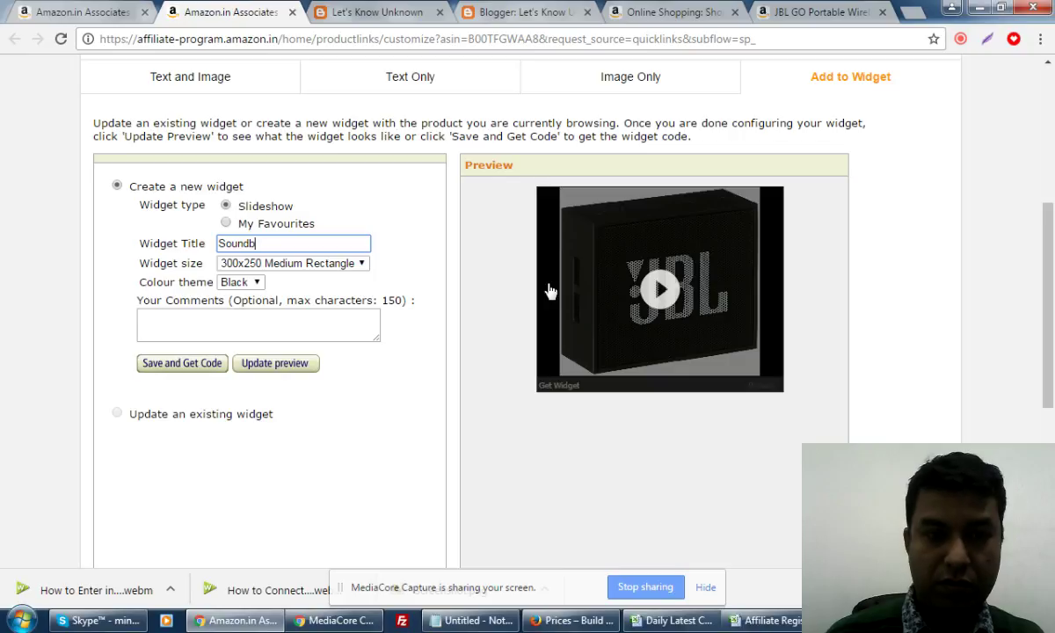
text(o Spe)
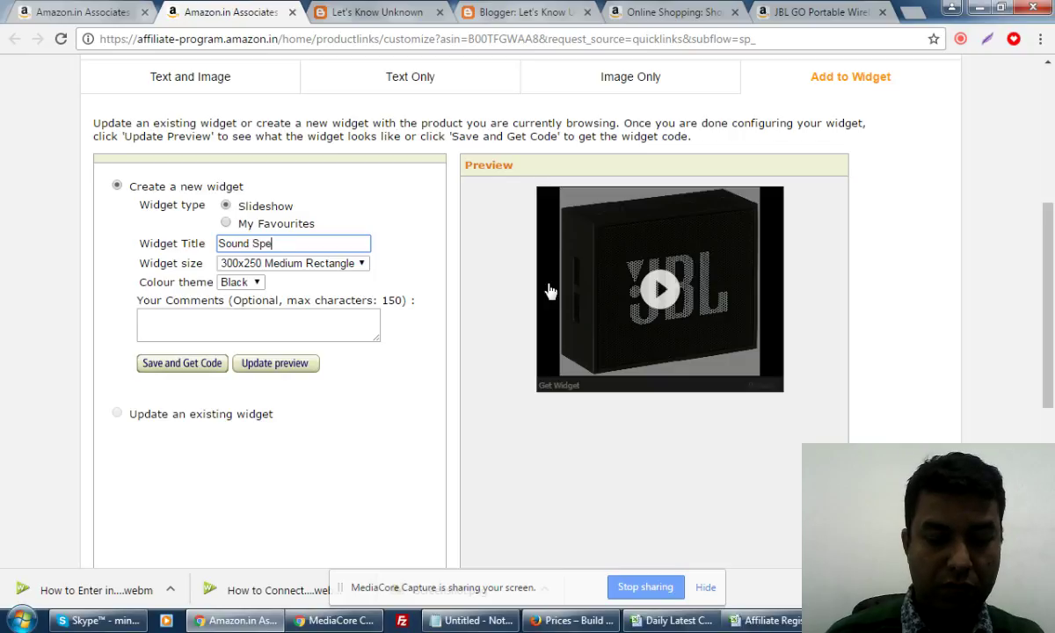
text(aker)
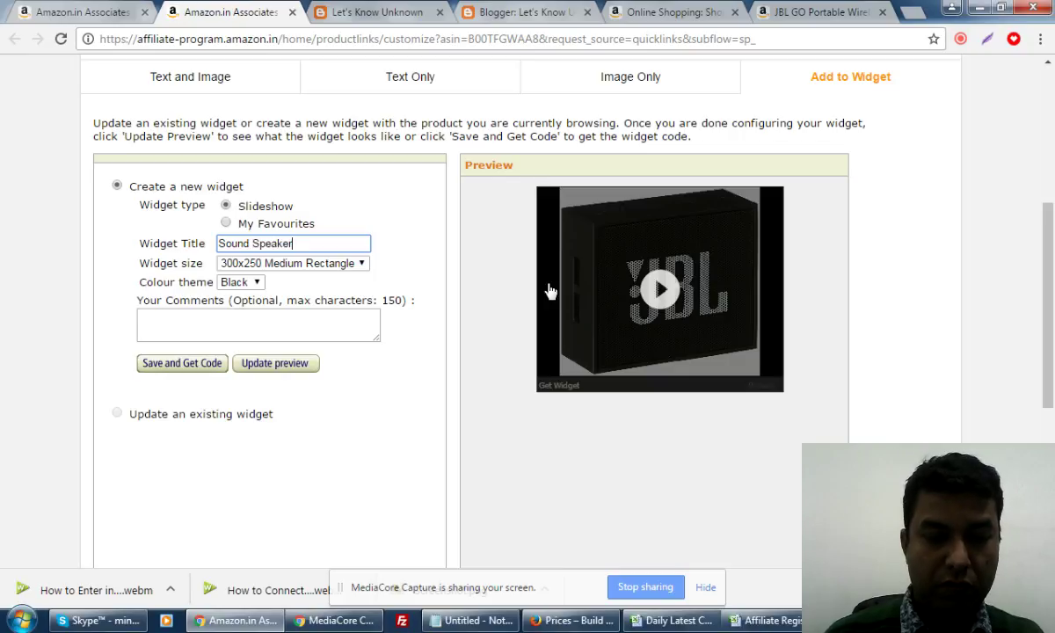
Choose the 300x250 Medium Rectangle size for the Sound Speaker widget and save it to get its code
scroll(372, 282, up, 1)
click(361, 304)
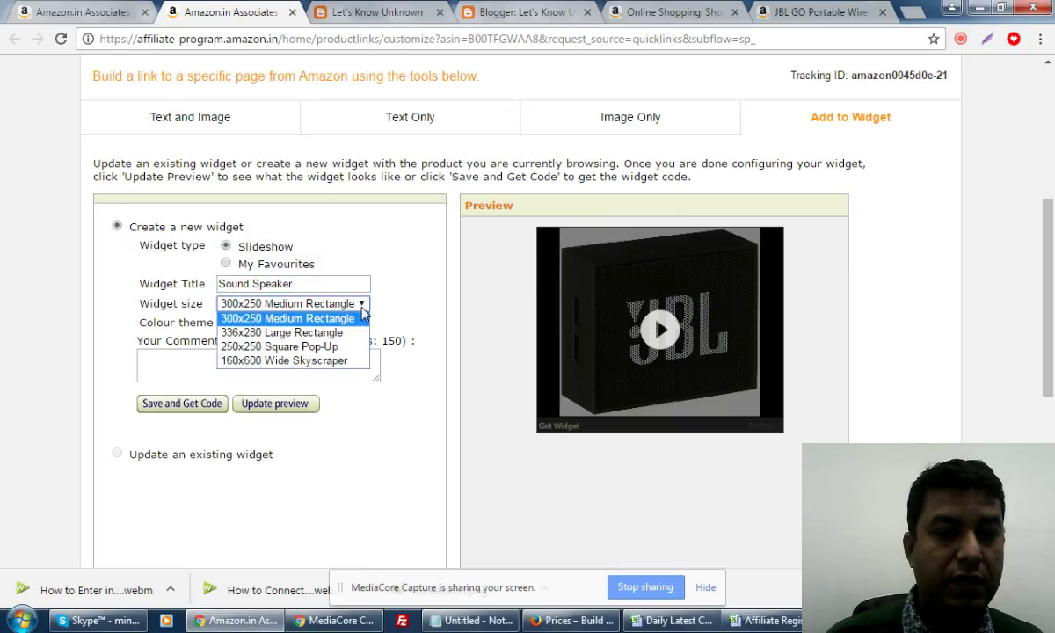
click(291, 337)
click(296, 303)
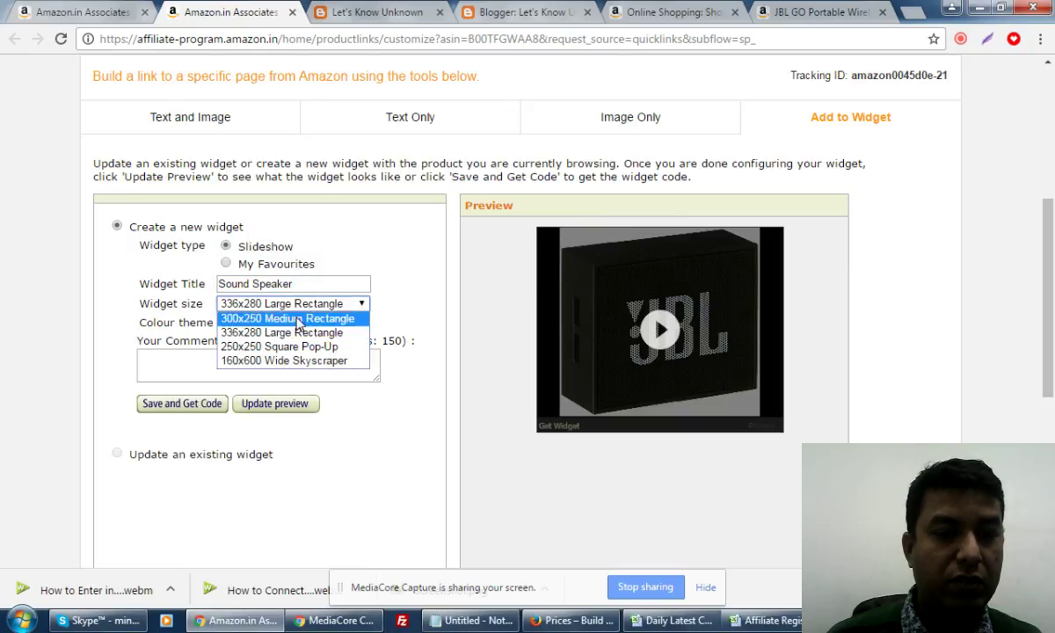
click(297, 319)
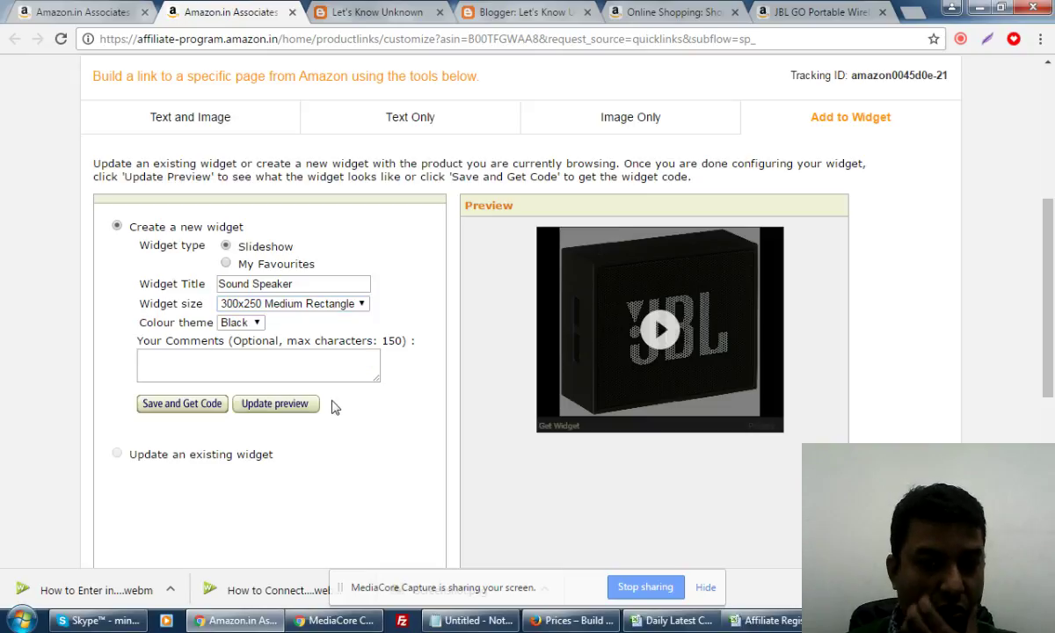
click(174, 406)
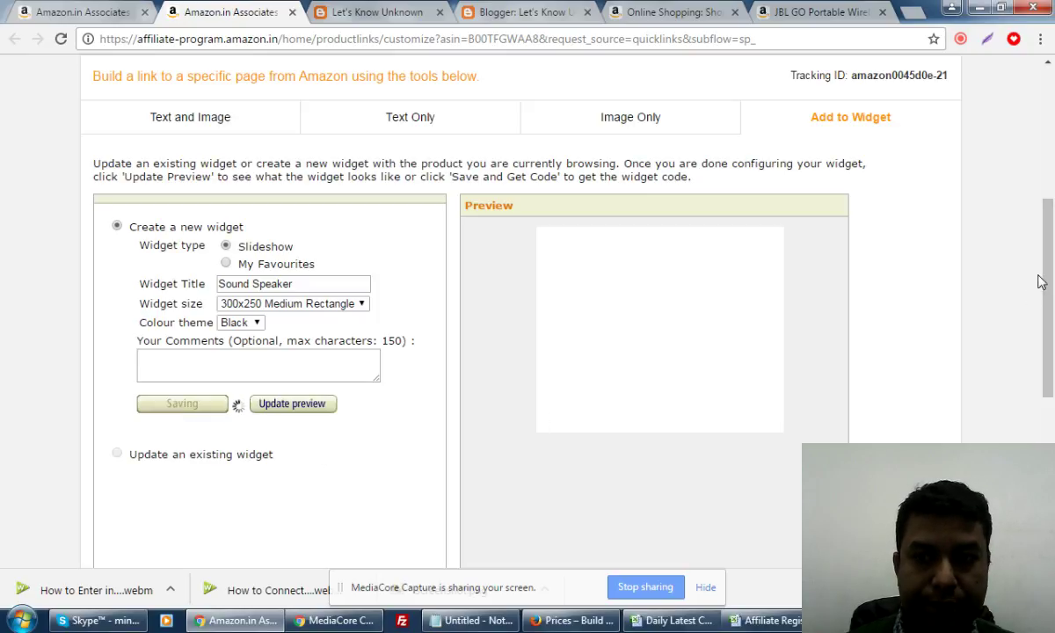
drag(1040, 282, 1052, 194)
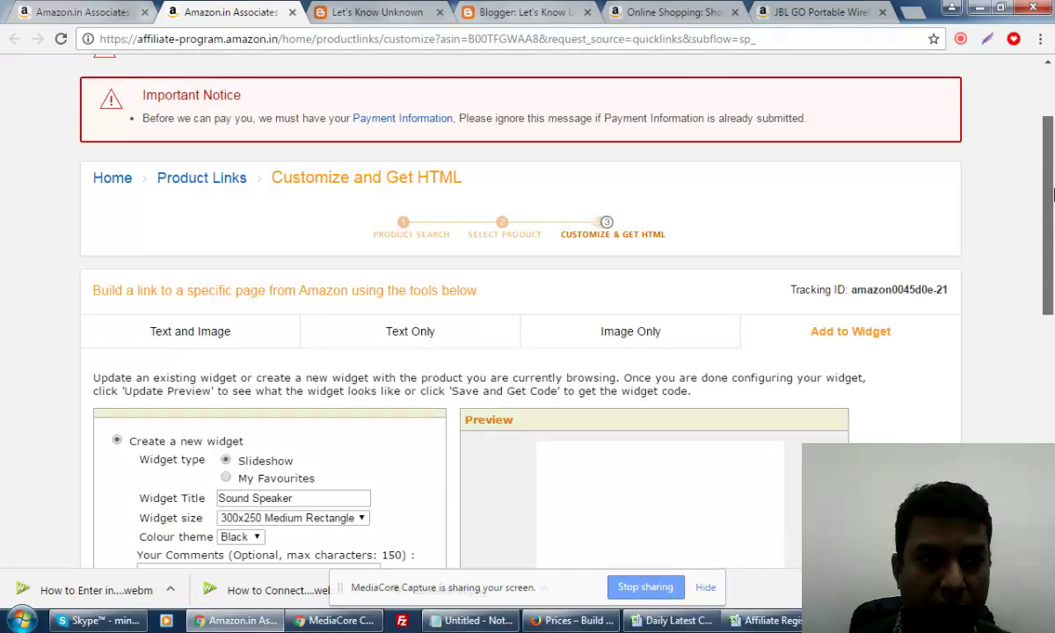
On the Amazon Associates home page, dismiss the text link dialog and search Quick Links for "speaker"
click(96, 11)
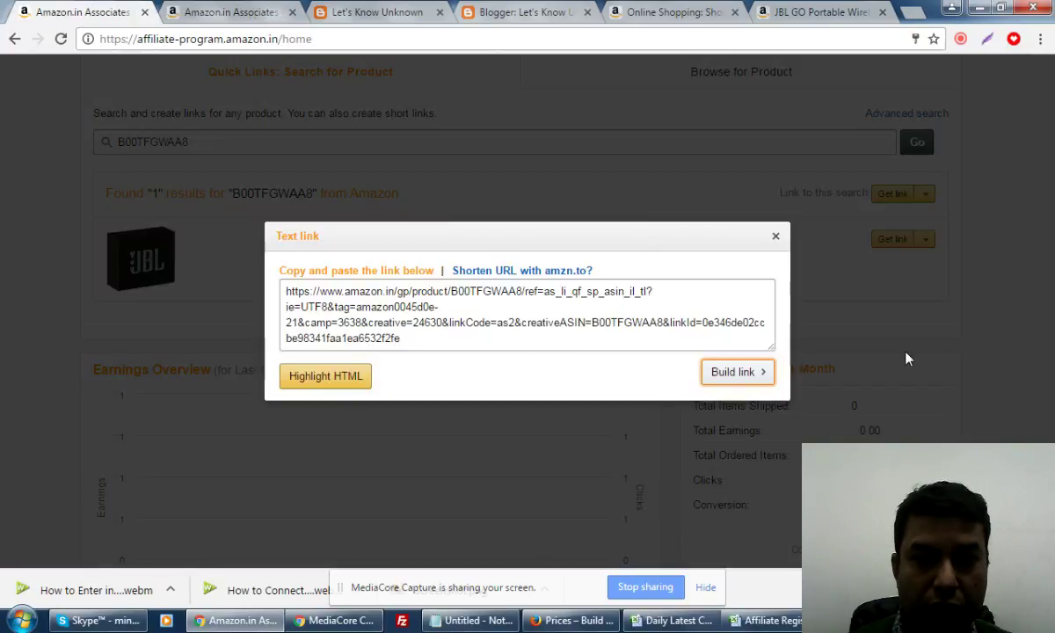
click(776, 235)
scroll(1052, 307, up, 2)
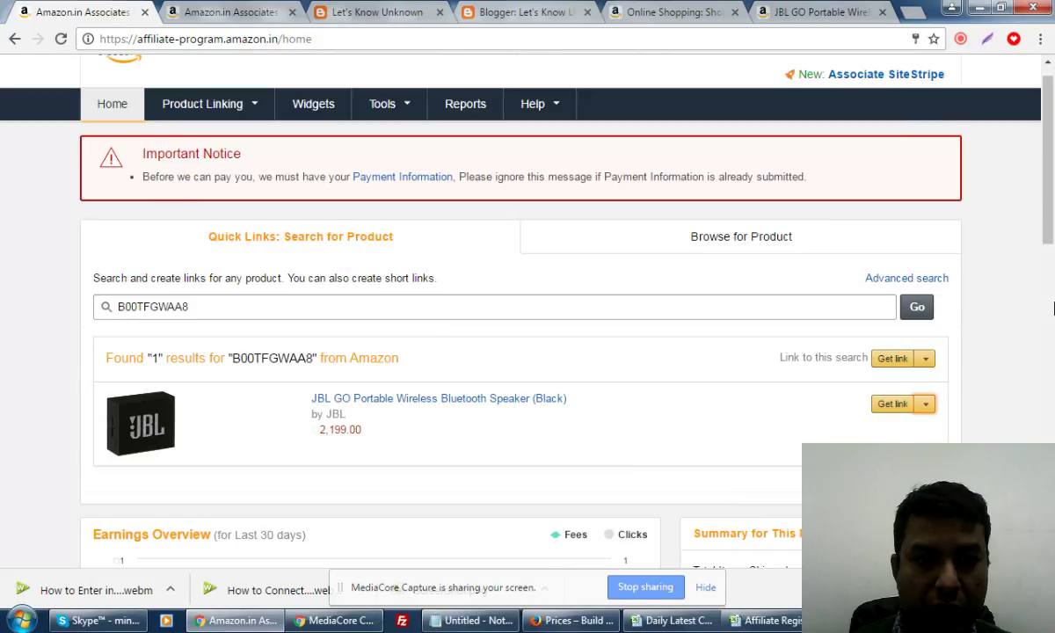
drag(532, 306, 105, 305)
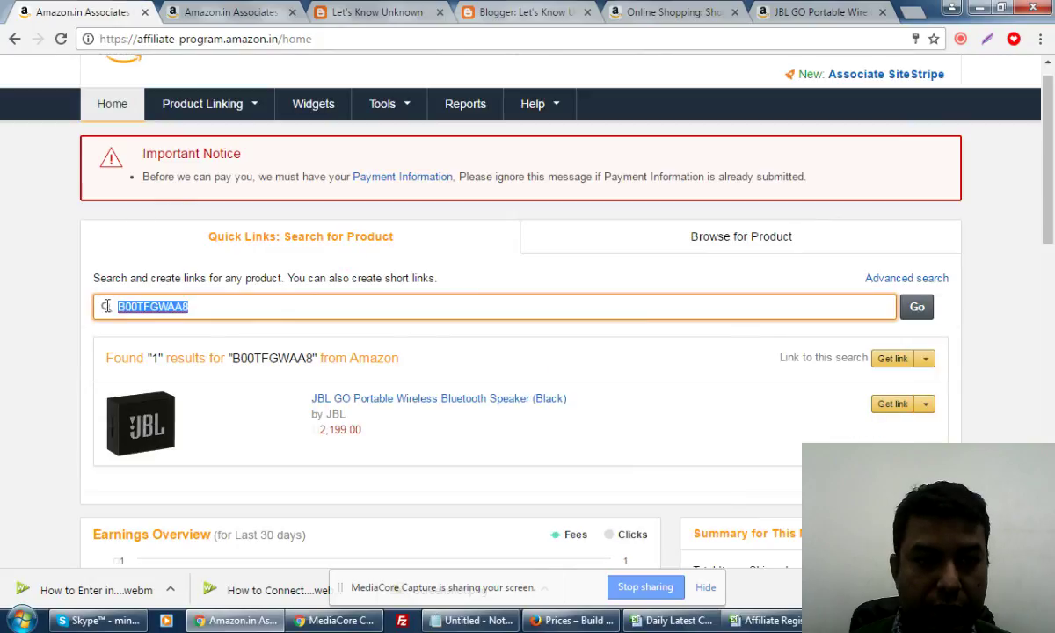
text(speaker)
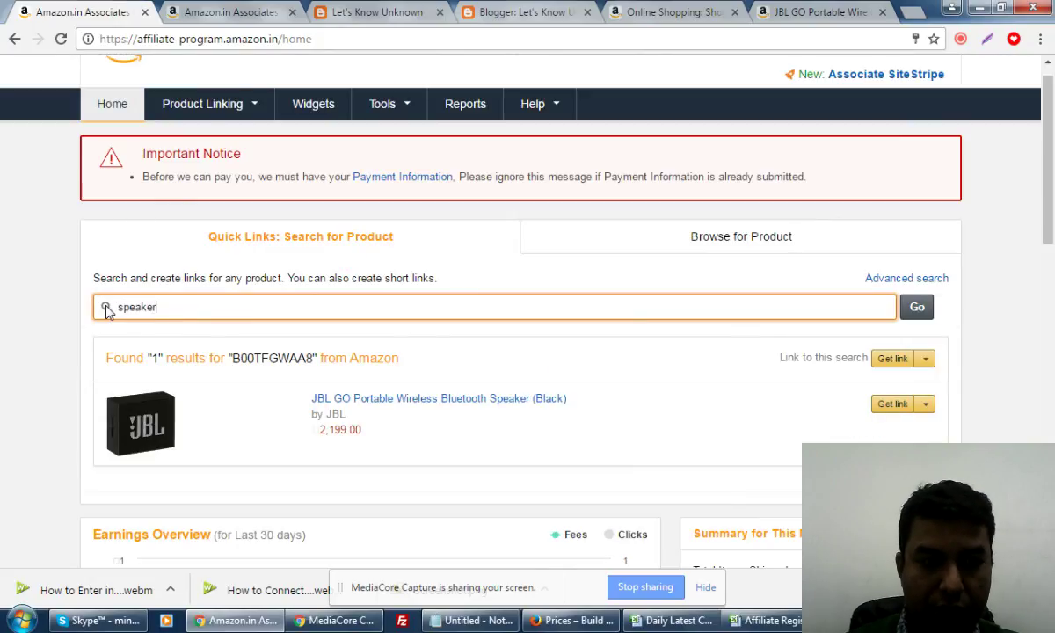
click(917, 307)
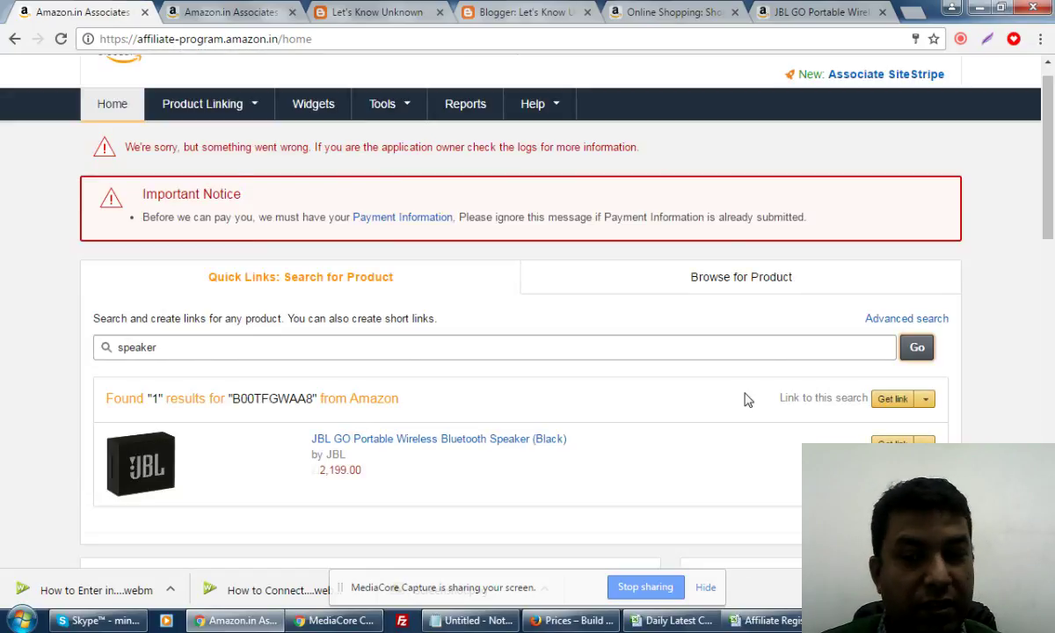
Look through the home page for results and retry the Quick Links search for "speaker"
scroll(930, 352, down, 5)
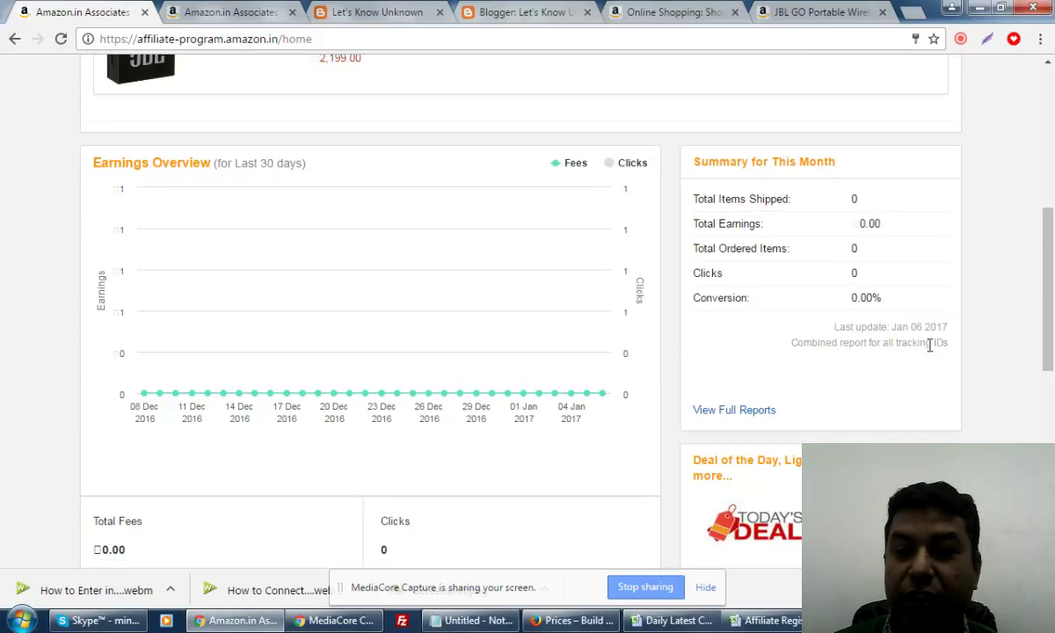
scroll(930, 345, down, 5)
scroll(932, 352, up, 10)
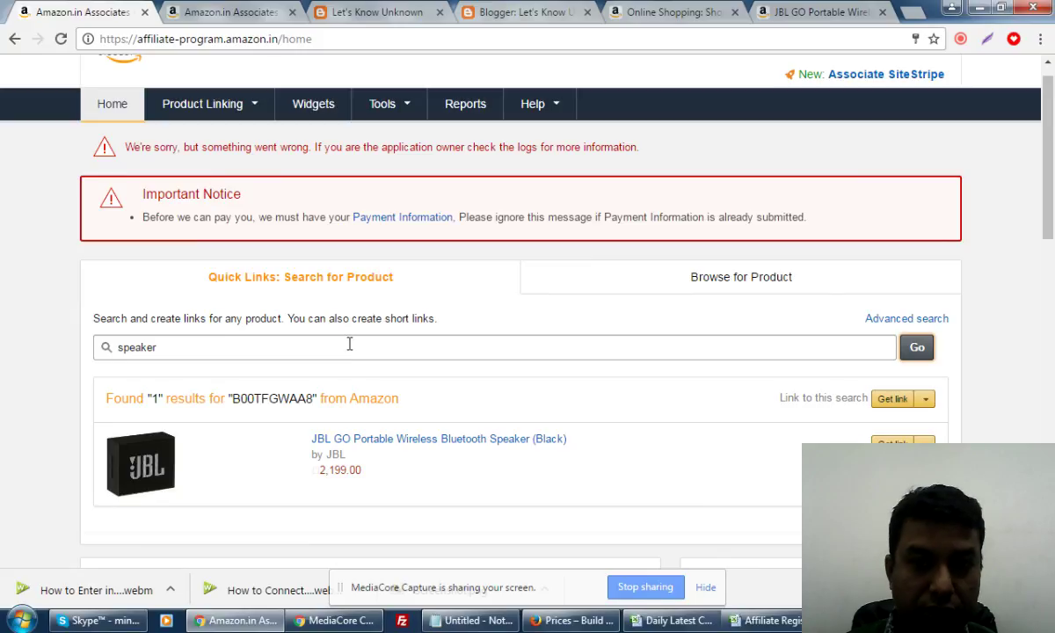
click(357, 354)
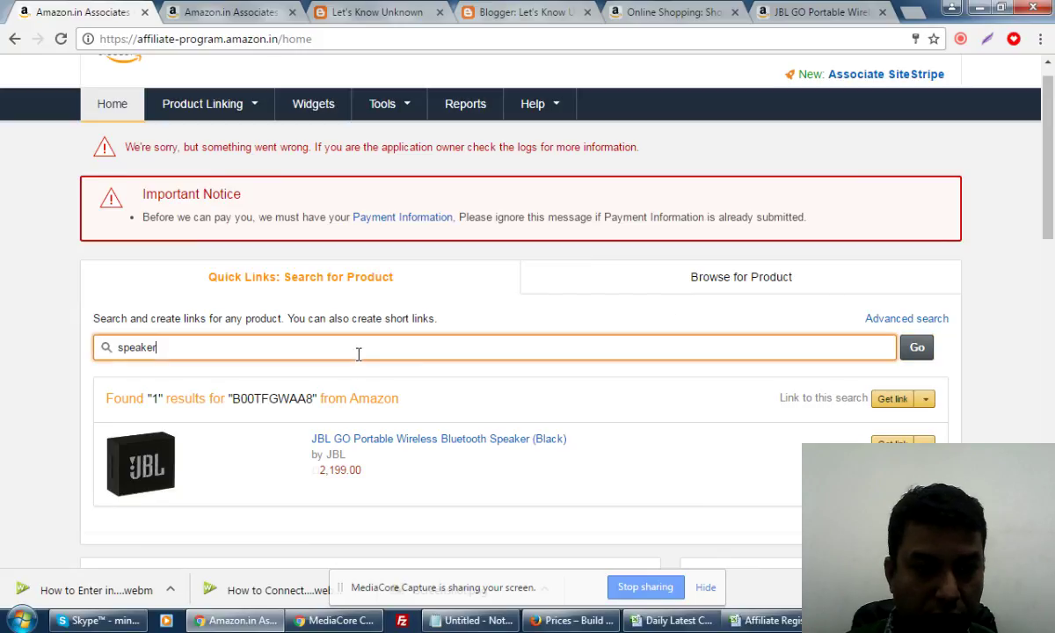
click(913, 343)
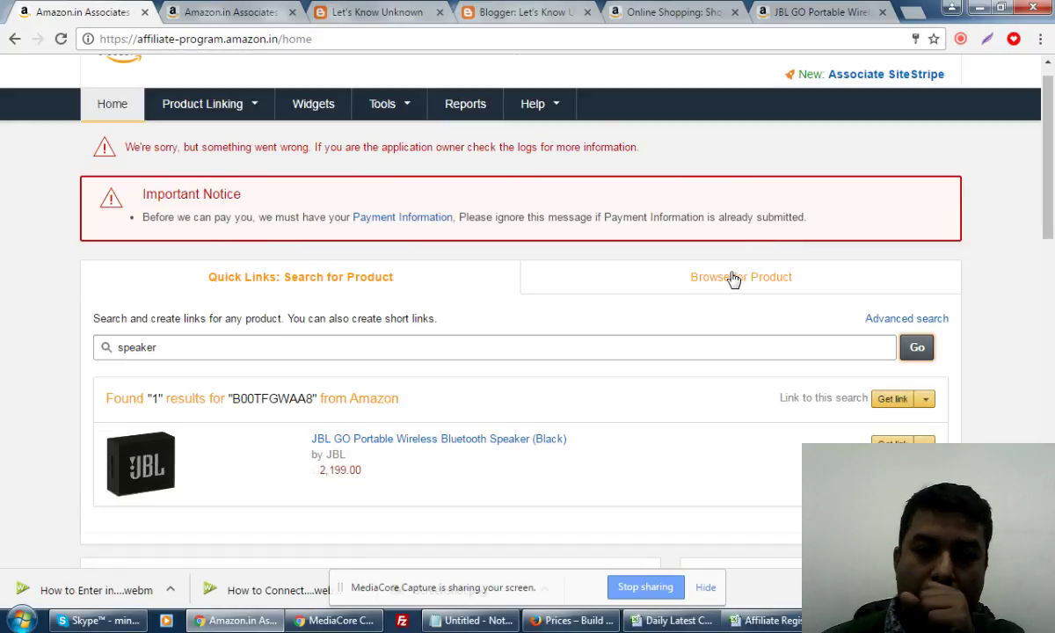
Switch the product finder from keyword search to browsing by Amazon category
click(734, 280)
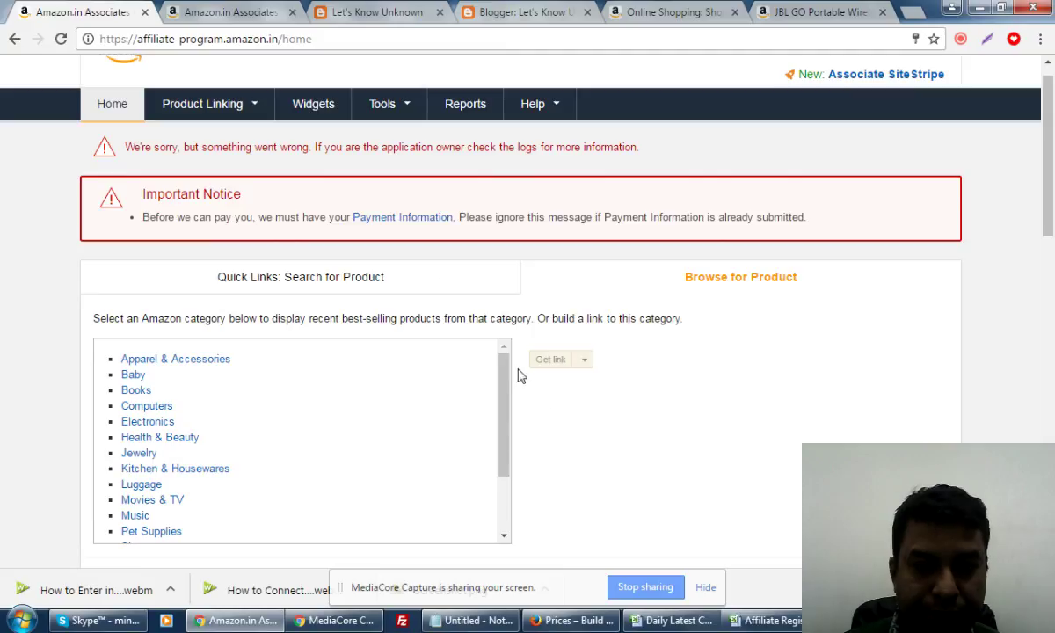
scroll(777, 365, down, 3)
scroll(782, 365, up, 2)
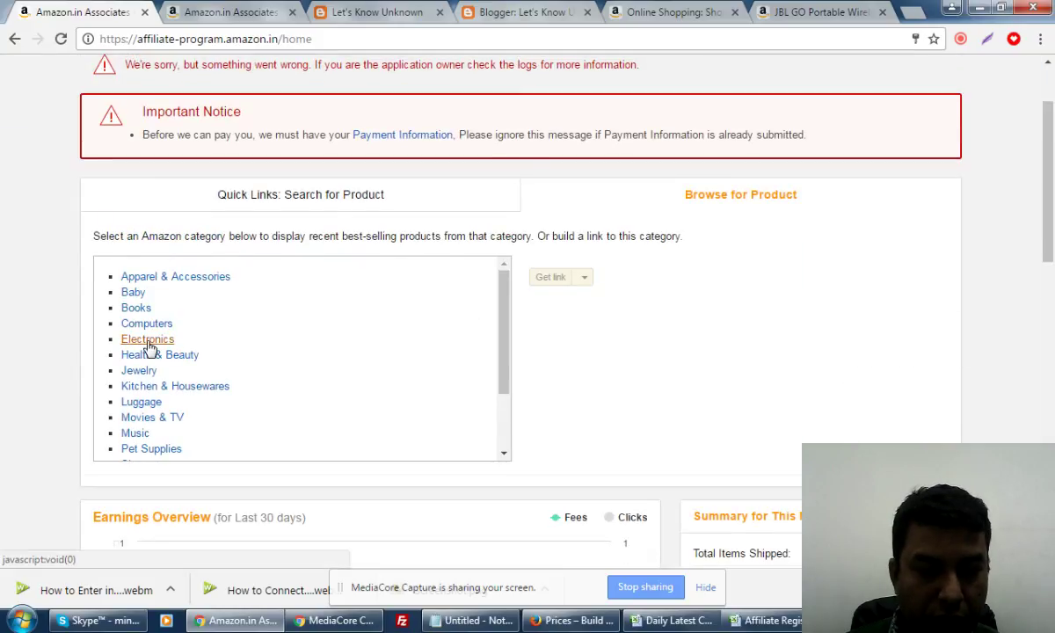
Check the JBL GO speaker's category path on its product page, and choose Electronics in the Associates category list
key(ctrl+shift+Tab)
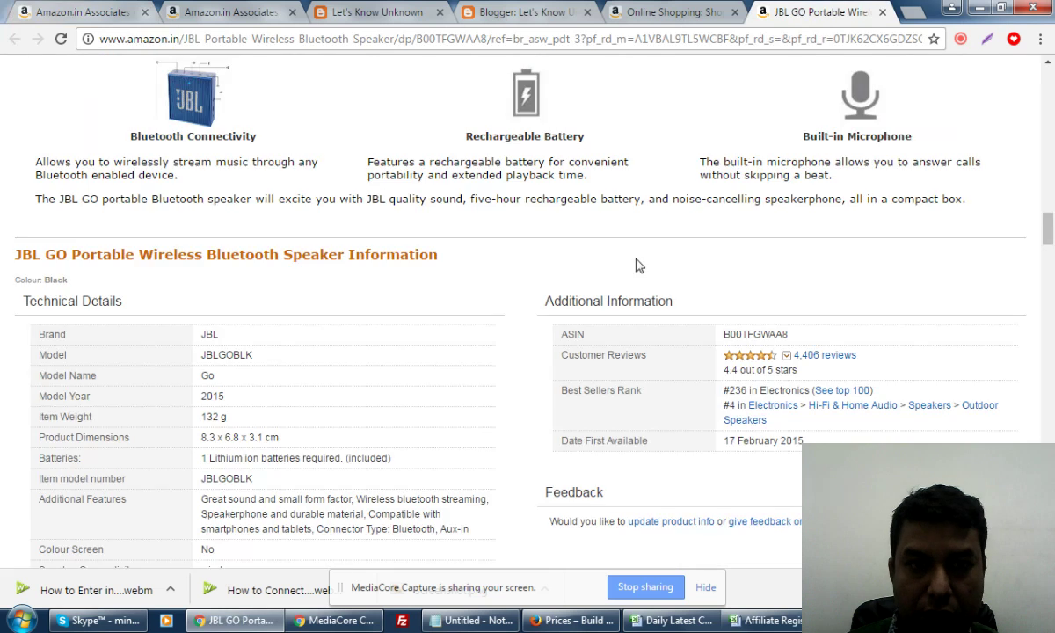
scroll(711, 286, up, 3)
scroll(712, 282, up, 20)
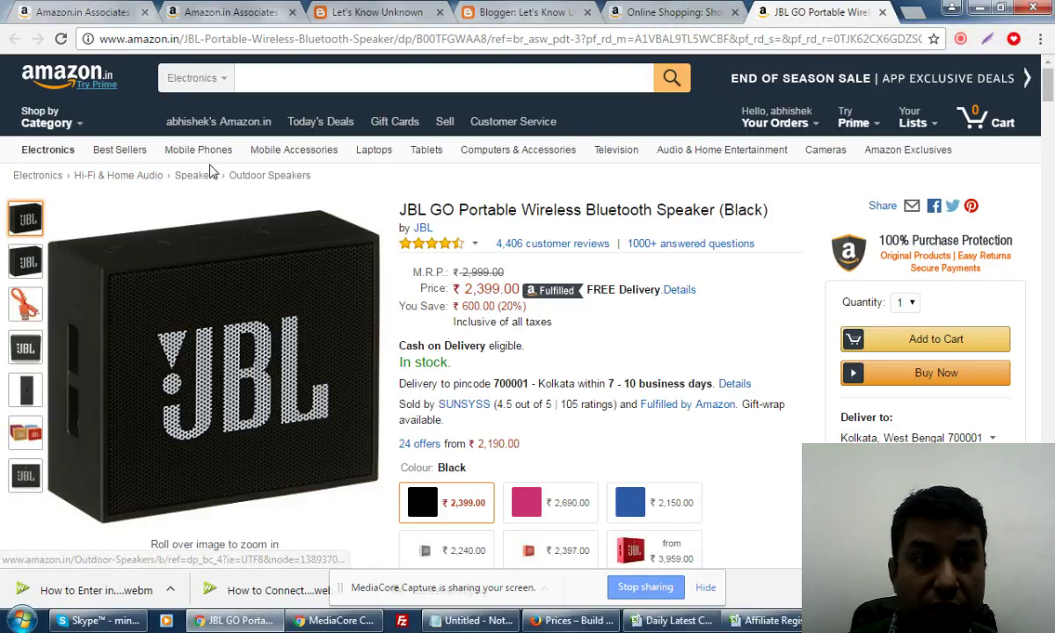
click(104, 14)
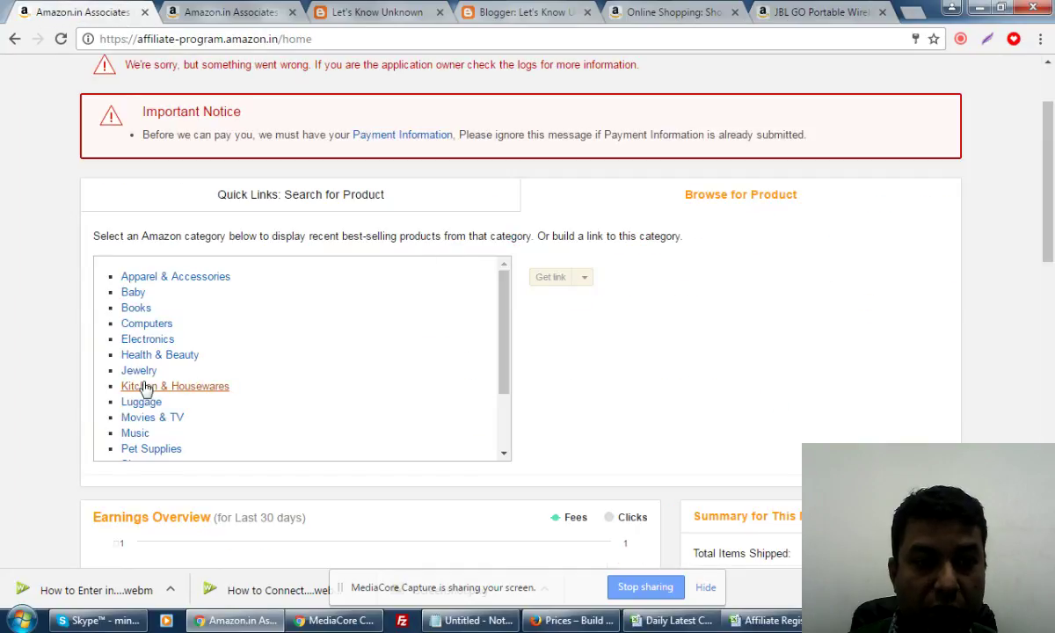
click(133, 339)
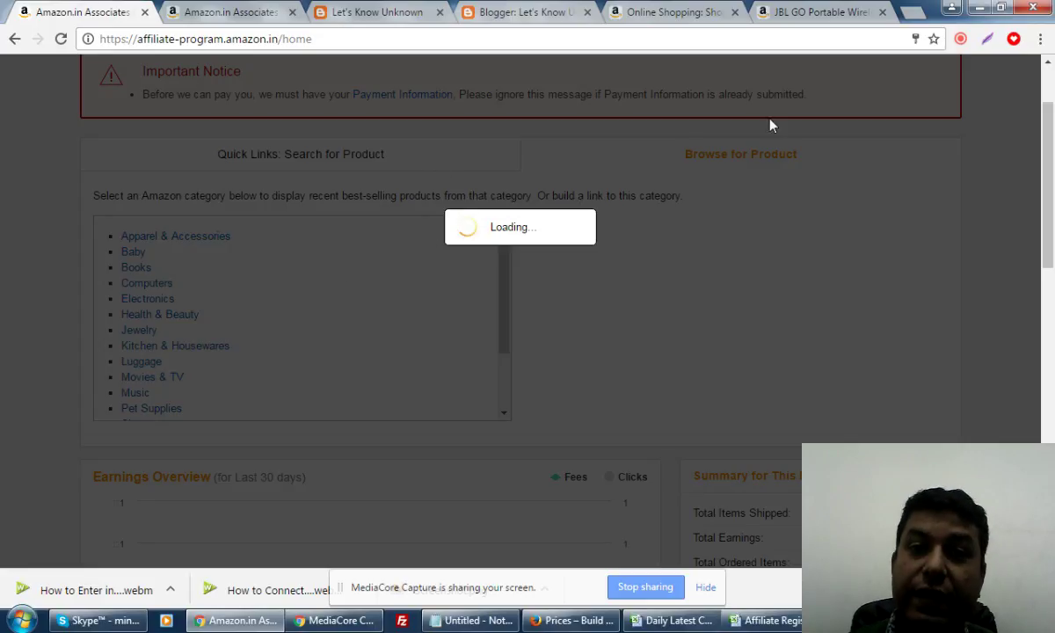
From the JBL GO product page, open the Zeus CLIO Portable Speakers listed among the related sponsored products
click(766, 11)
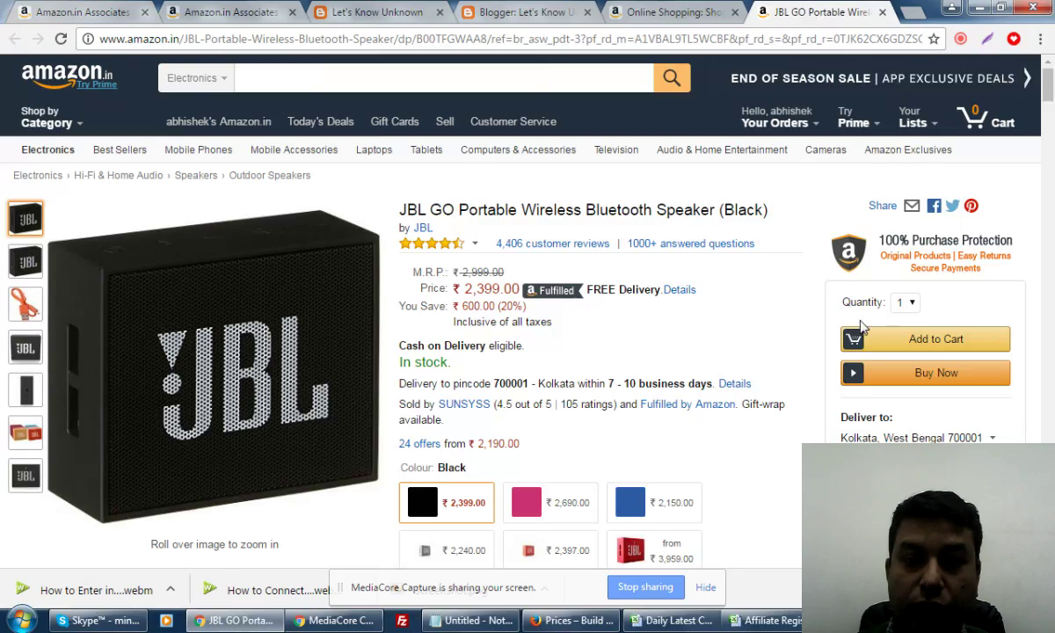
drag(1051, 91, 1051, 290)
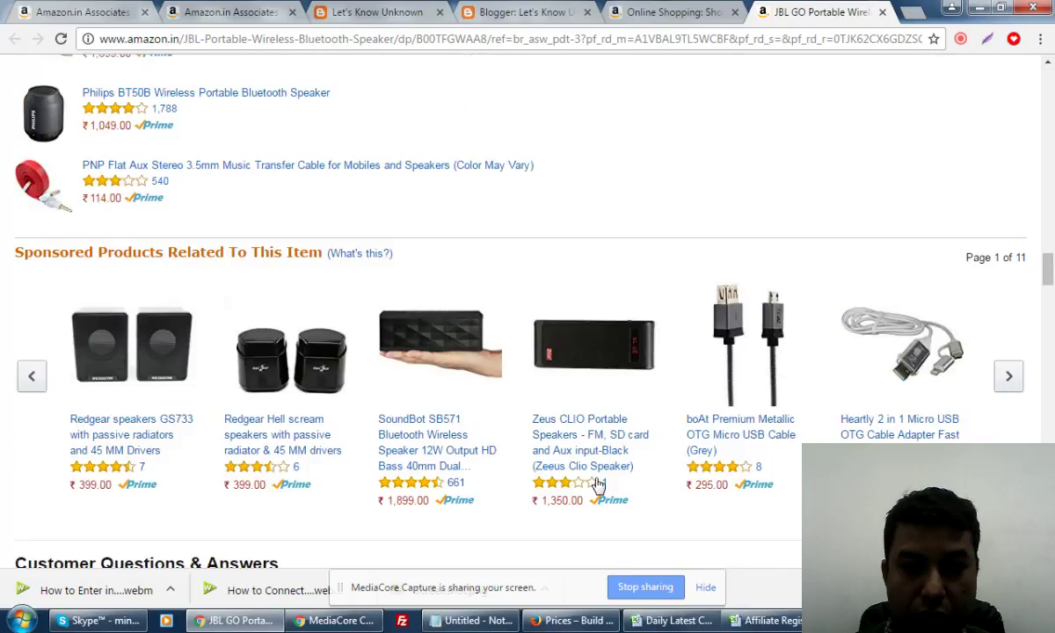
click(570, 437)
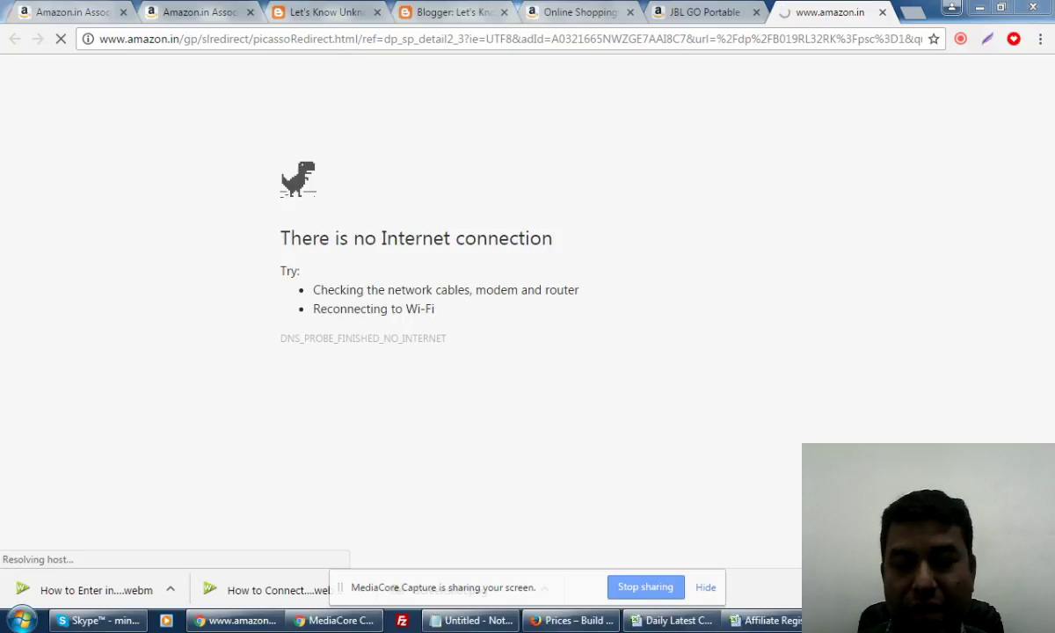
Disconnect and reconnect the REGUSNETWIFI wireless network, and reload the Zeus CLIO product page
click(984, 621)
click(901, 249)
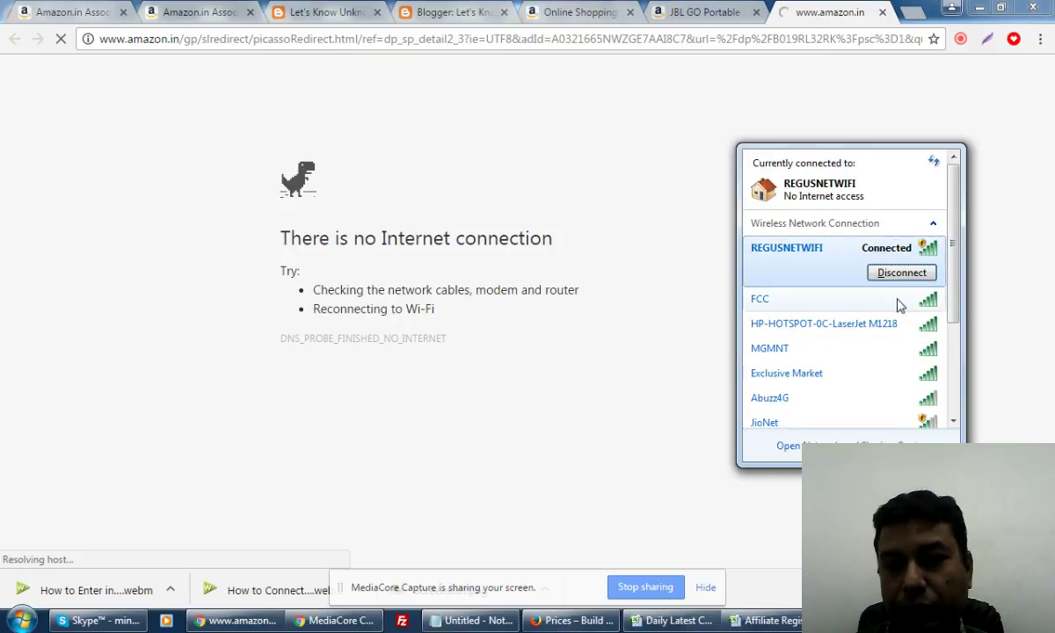
click(905, 276)
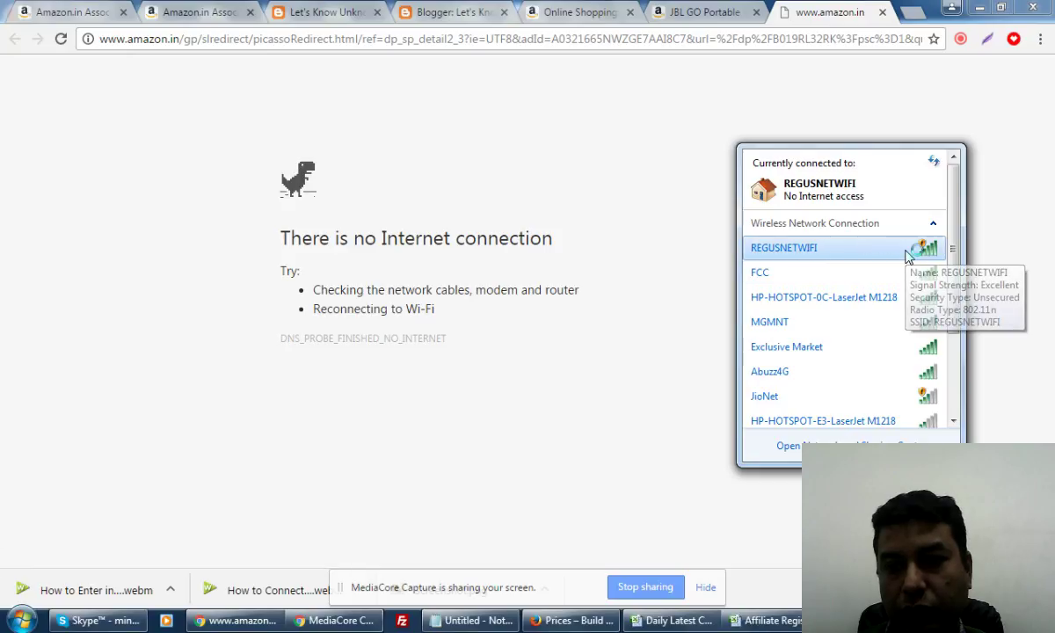
click(908, 253)
click(908, 273)
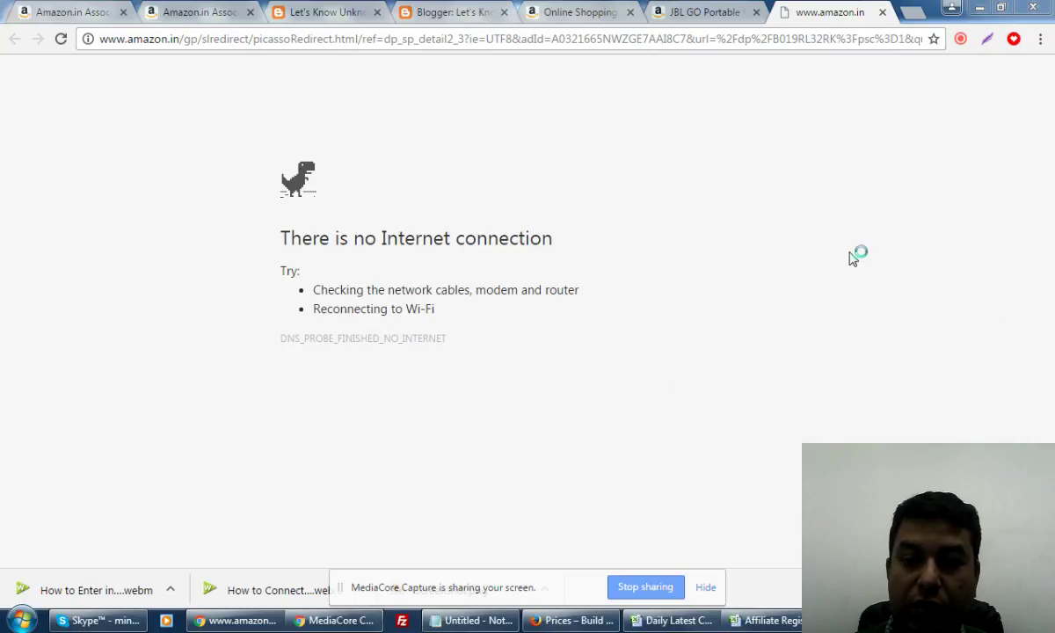
click(713, 39)
click(59, 40)
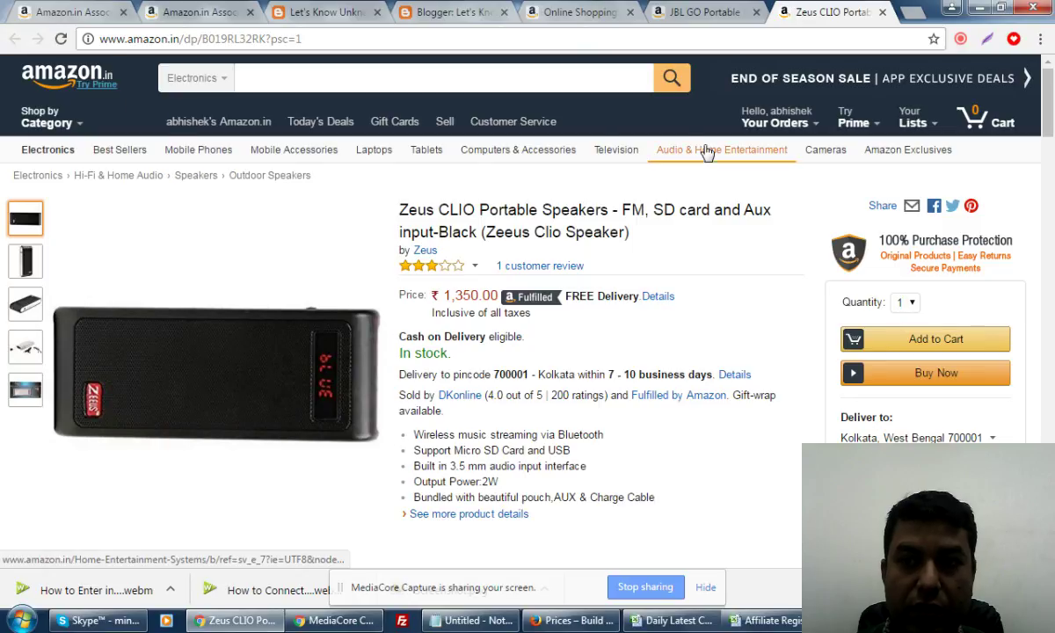
Return to the JBL GO link customization page and open the Associate SiteStripe link in a new tab
click(199, 13)
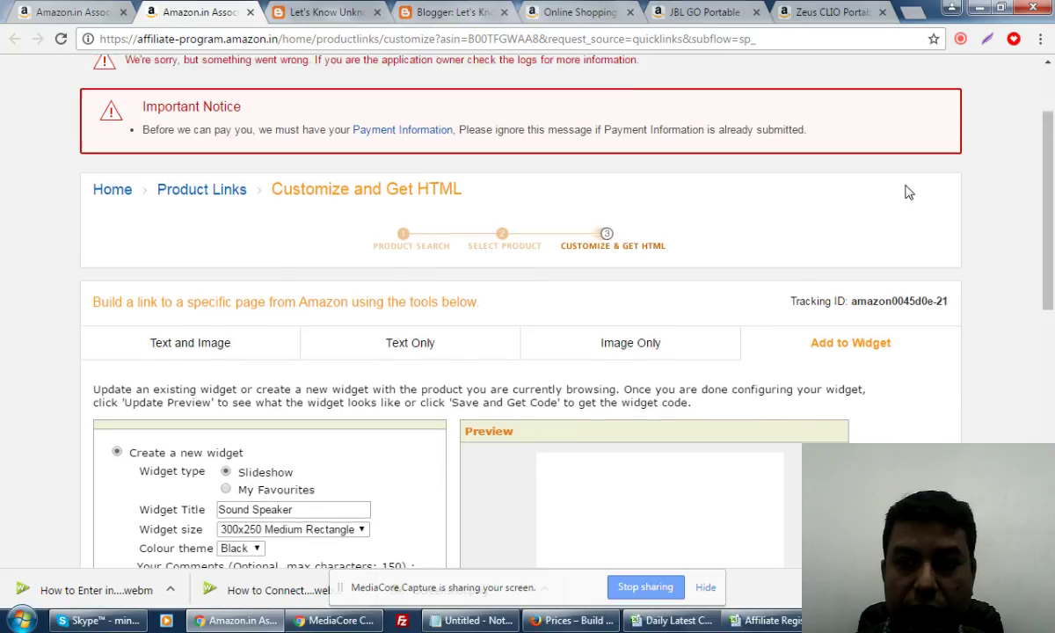
scroll(909, 191, up, 2)
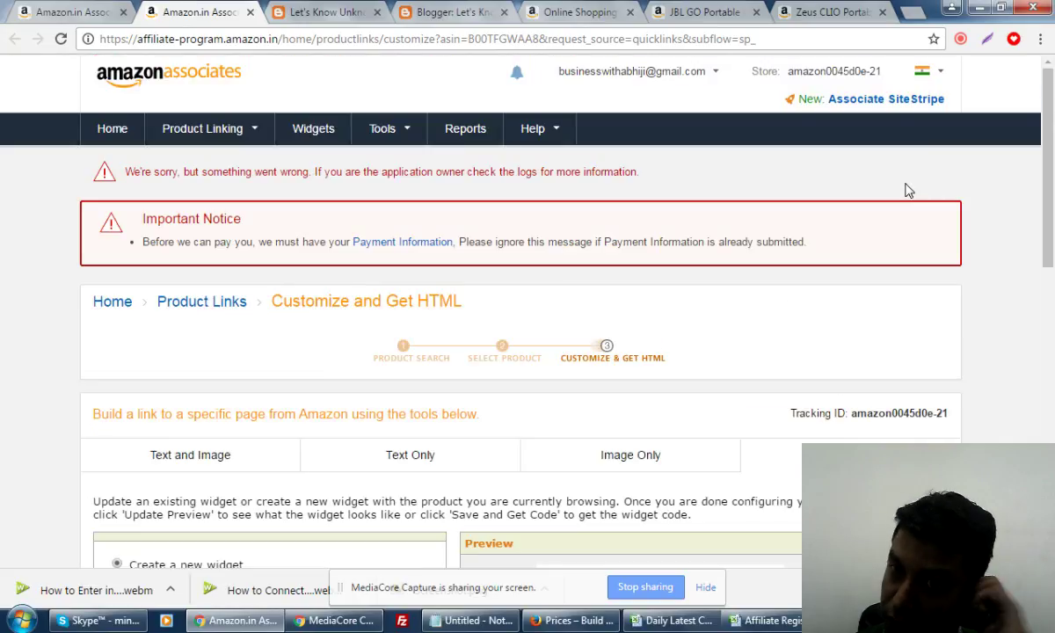
right_click(907, 102)
click(933, 110)
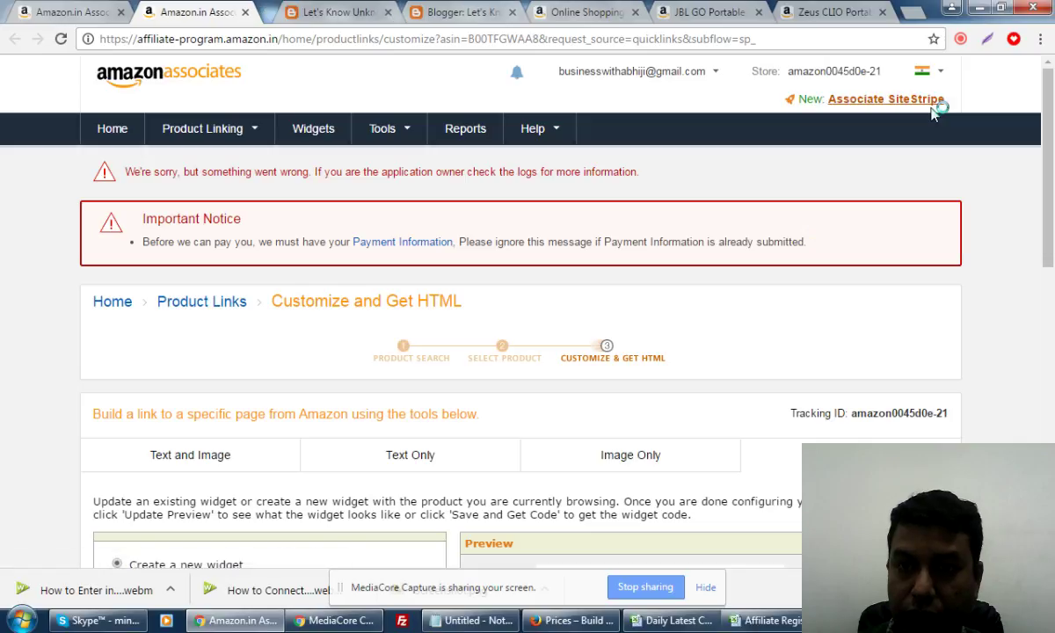
Look over the Product Linking and Tools options and open the SiteStripe tool page in another new tab
click(251, 132)
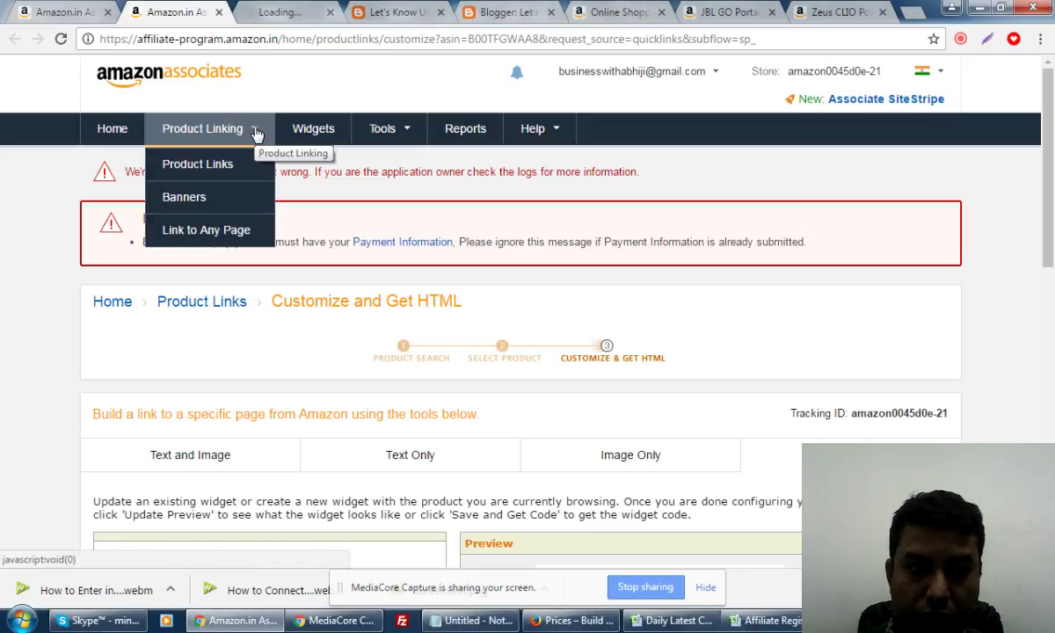
mouse_move(387, 135)
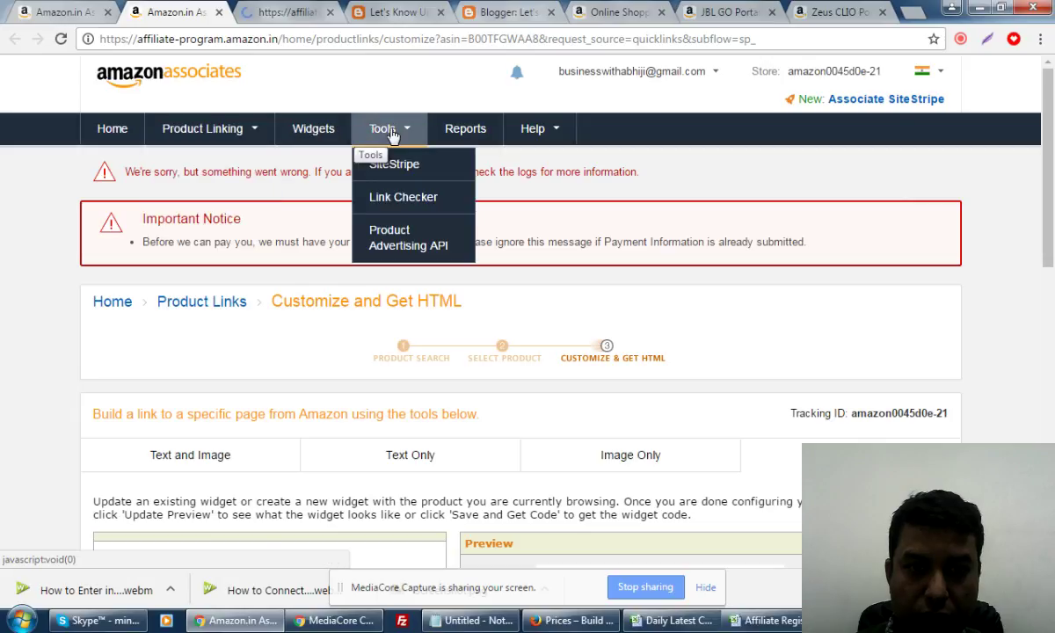
right_click(427, 165)
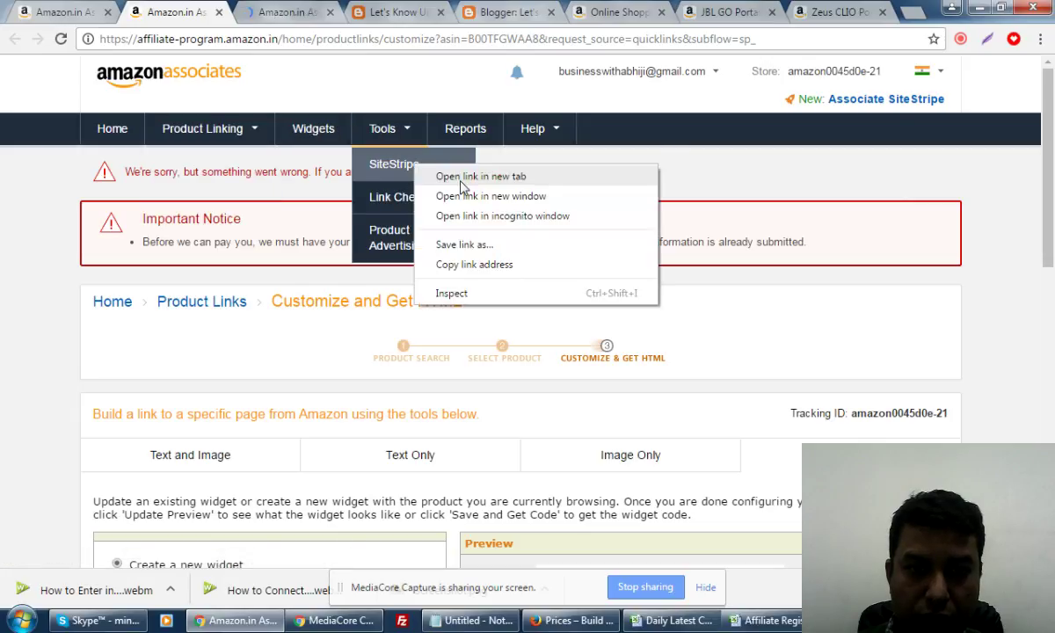
click(462, 177)
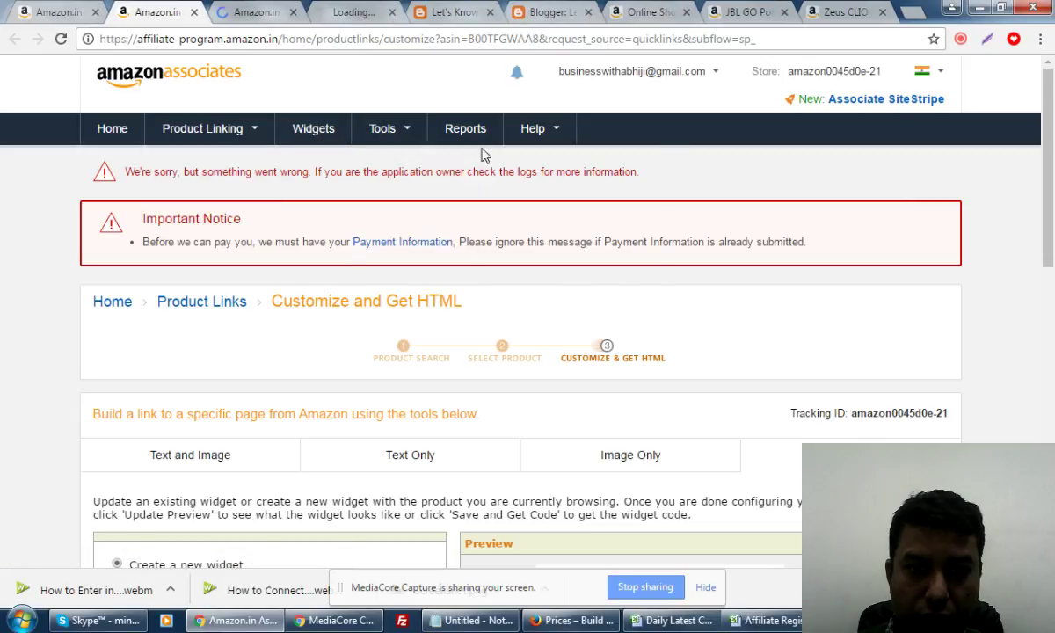
Read the SiteStripe Help page for its link features, settings, and how to turn it on or off
click(258, 11)
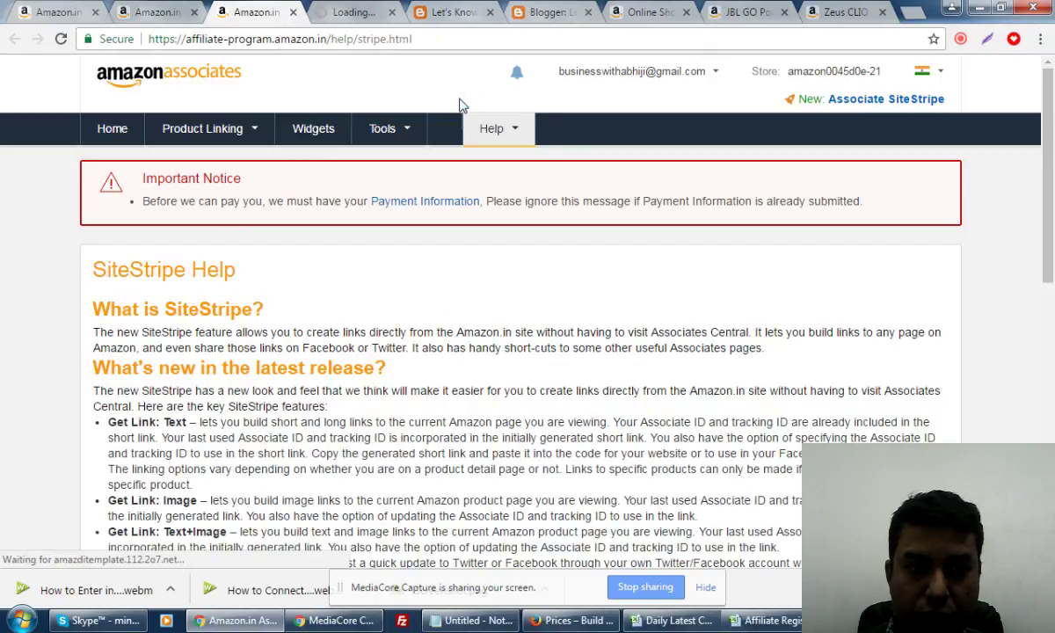
scroll(606, 351, down, 4)
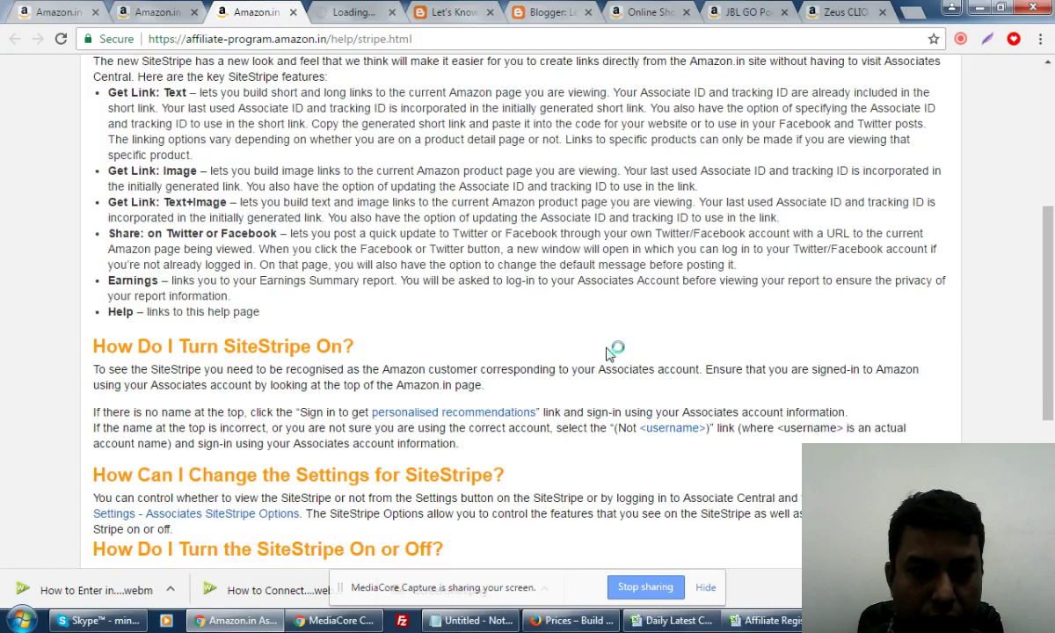
scroll(606, 353, down, 4)
scroll(606, 351, up, 1)
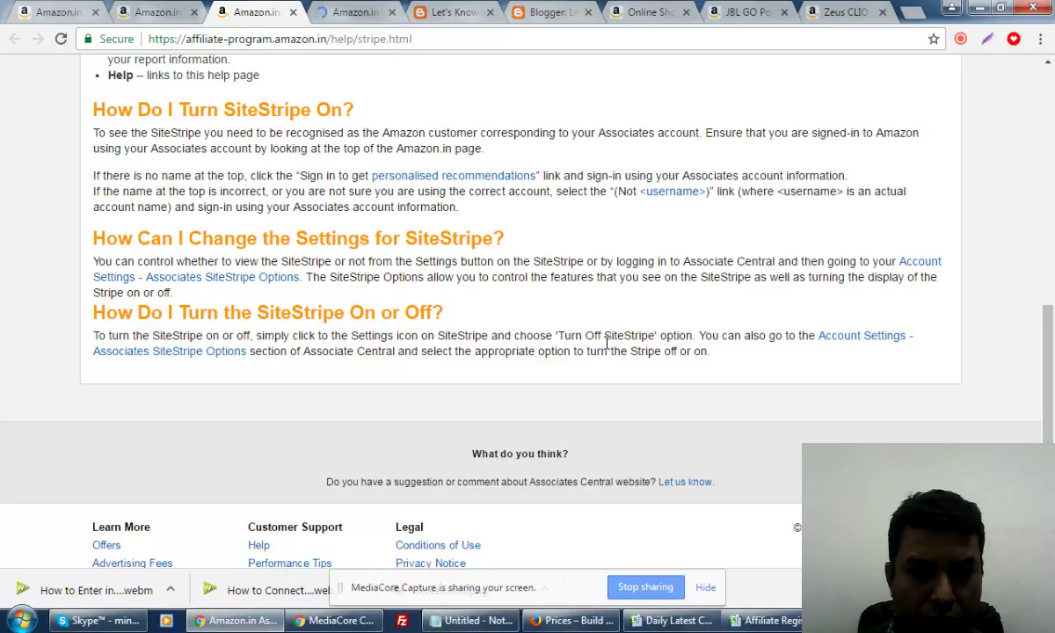
scroll(606, 343, up, 3)
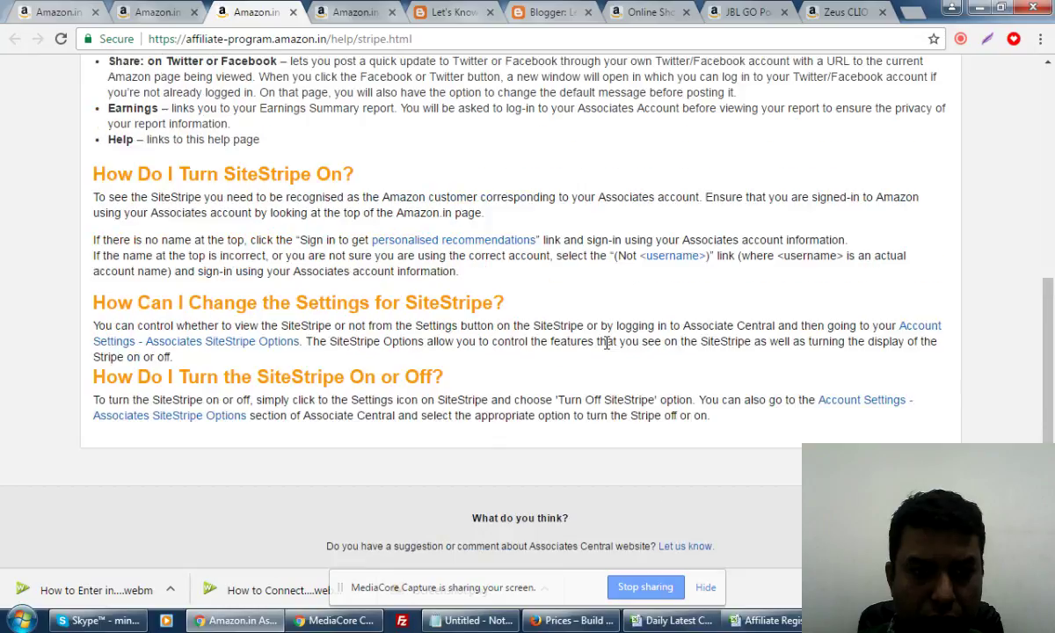
scroll(607, 349, down, 4)
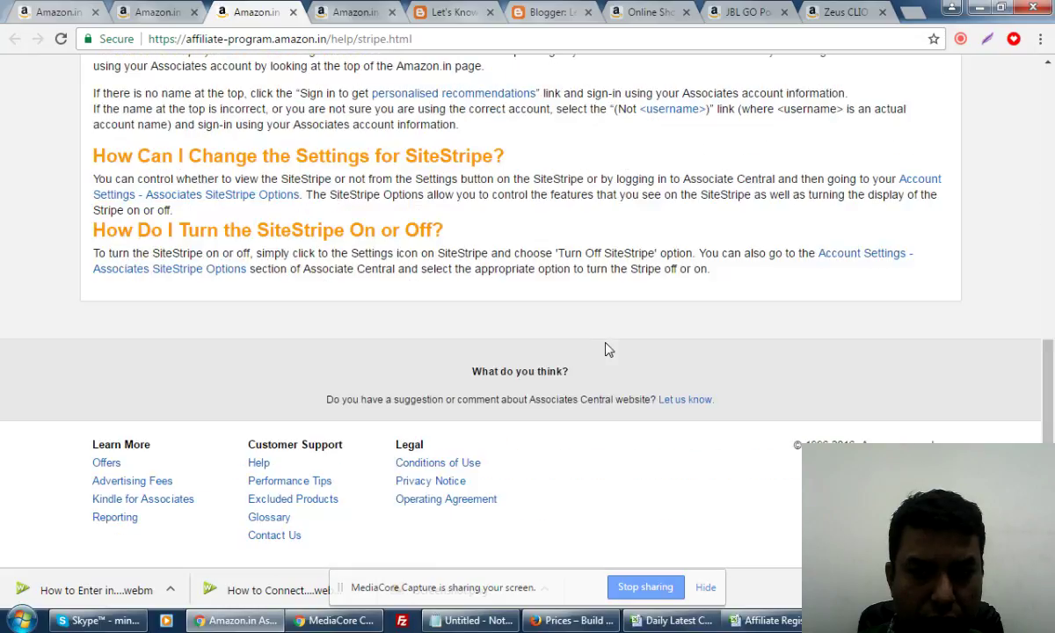
scroll(607, 349, up, 7)
scroll(607, 349, up, 1)
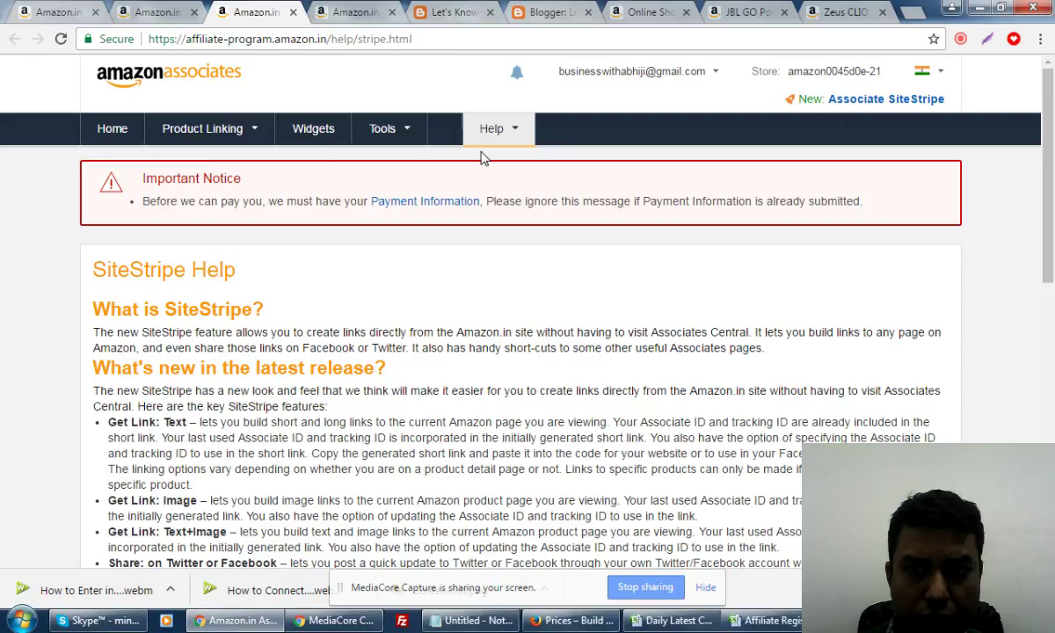
Open the Associates SiteStripe options from the account settings and enable the SiteStripe display status
click(719, 79)
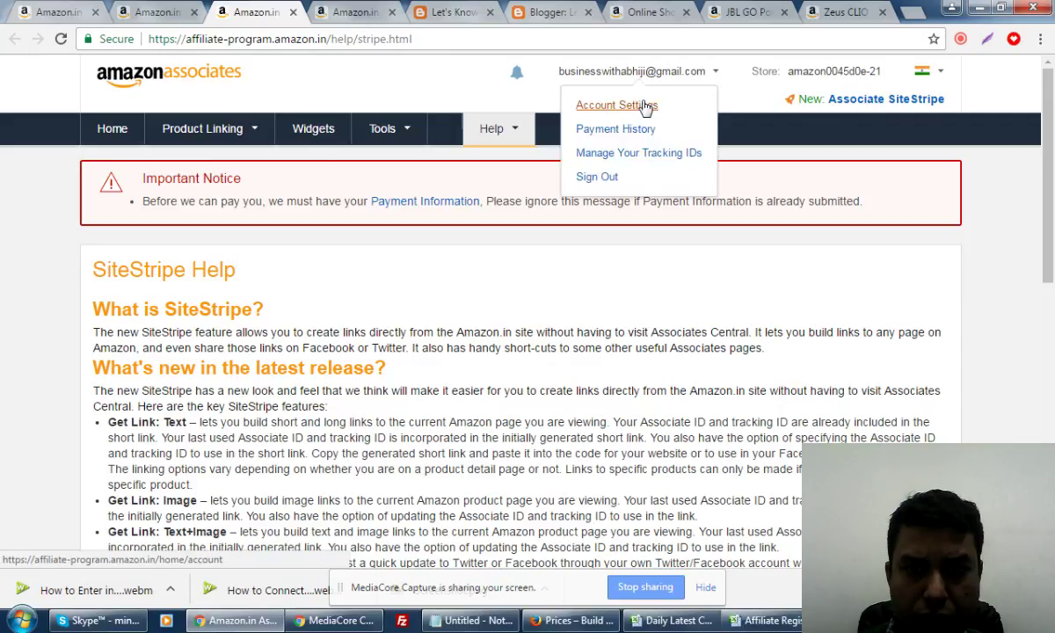
click(652, 155)
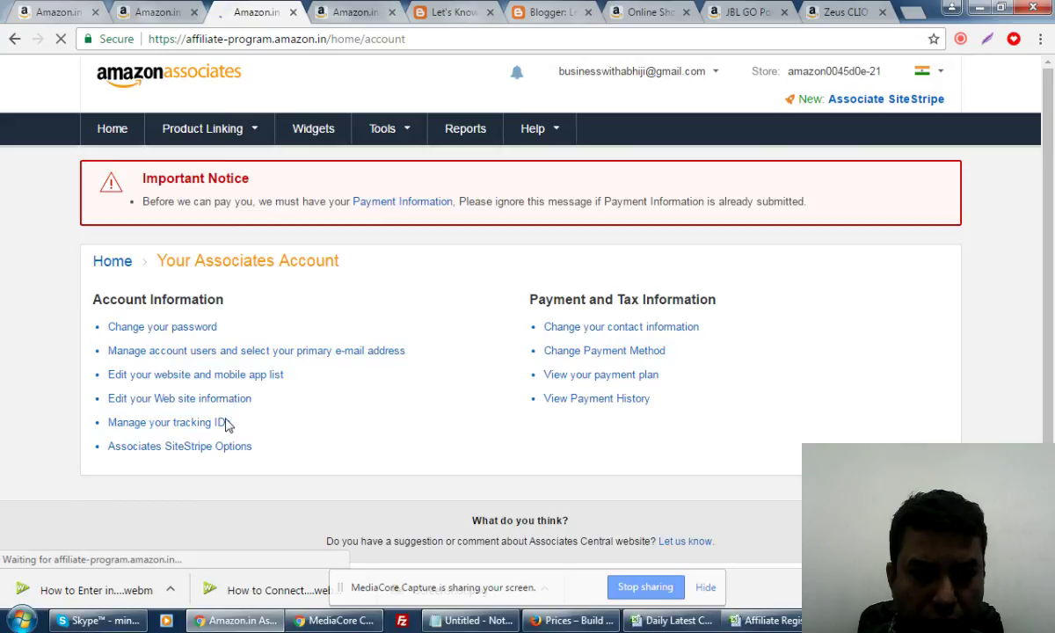
click(161, 450)
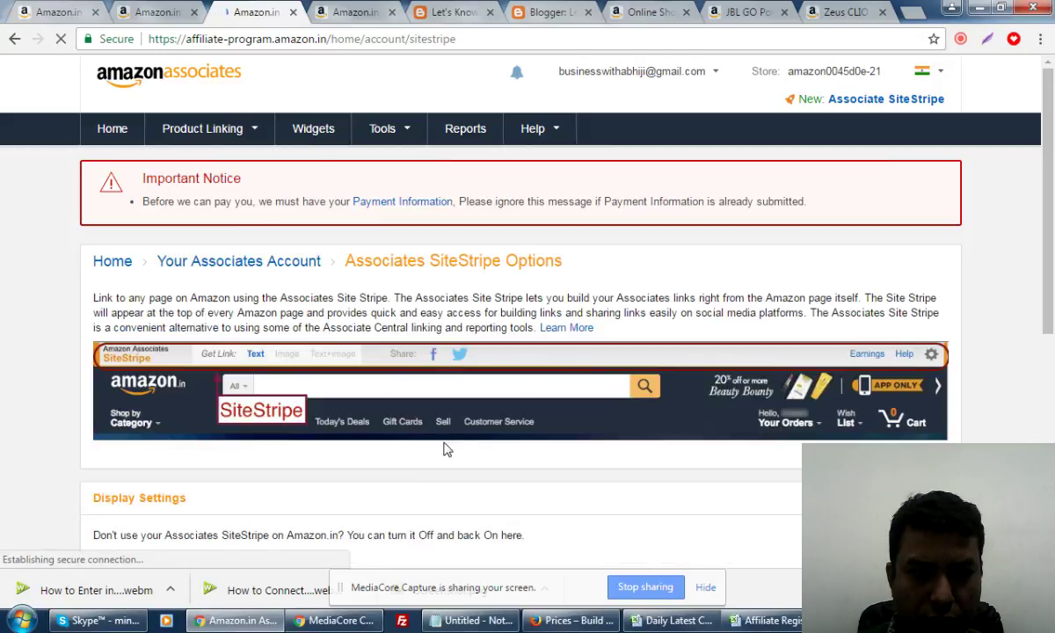
scroll(829, 438, down, 3)
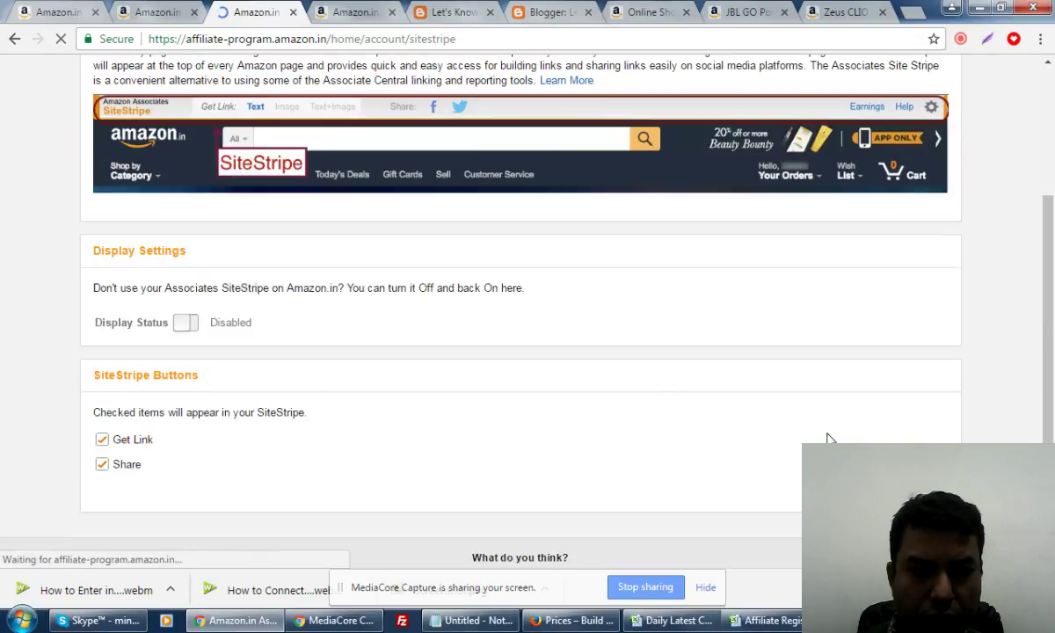
click(185, 323)
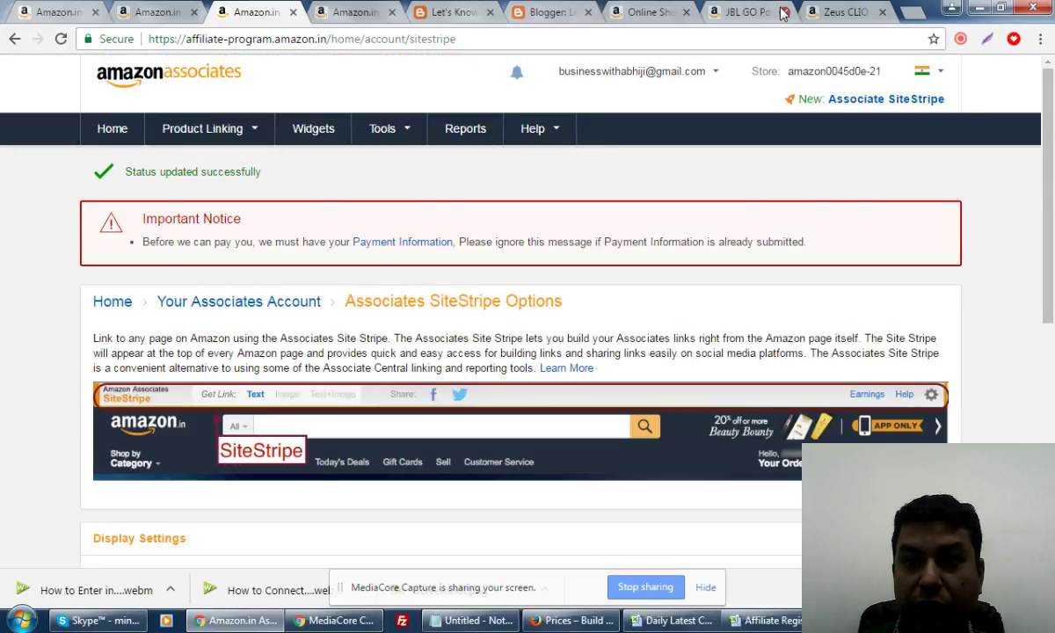
Reload the Zeus CLIO product page and look over its SiteStripe link options, related products and page address
click(846, 13)
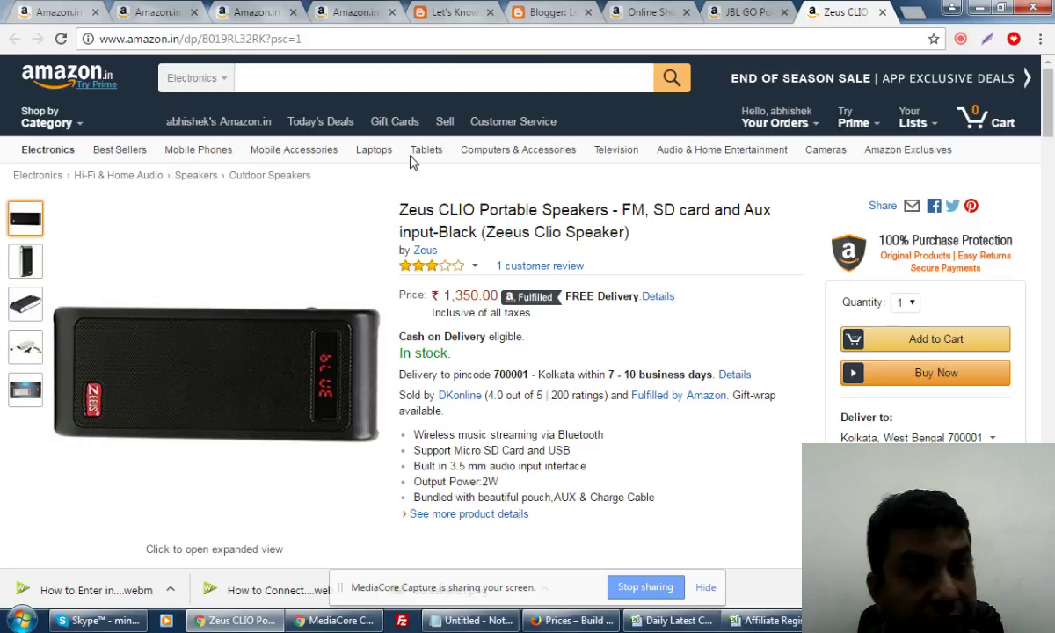
click(60, 39)
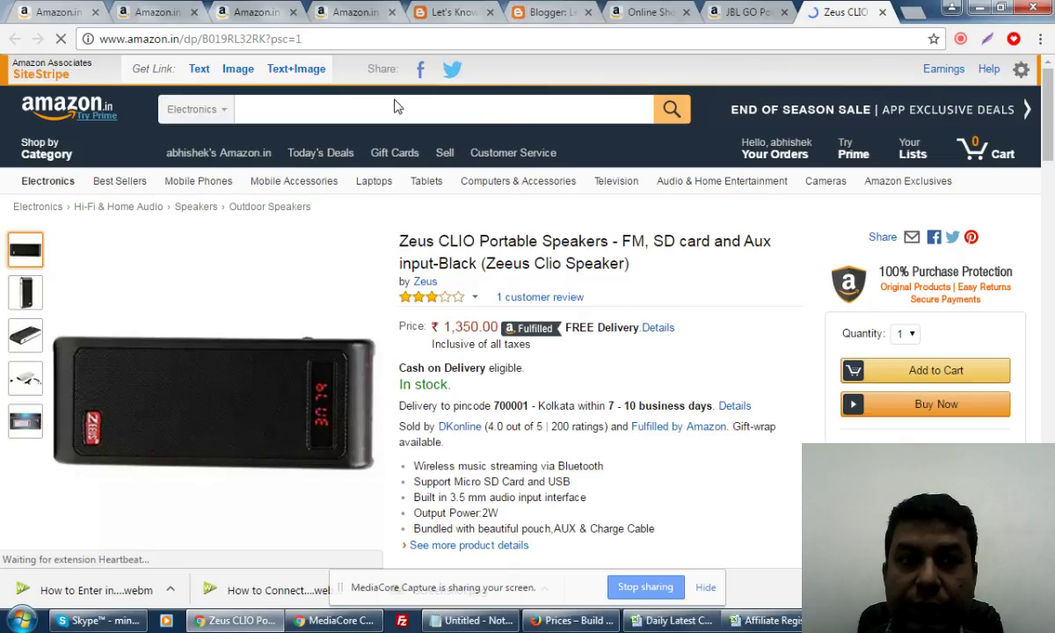
click(293, 74)
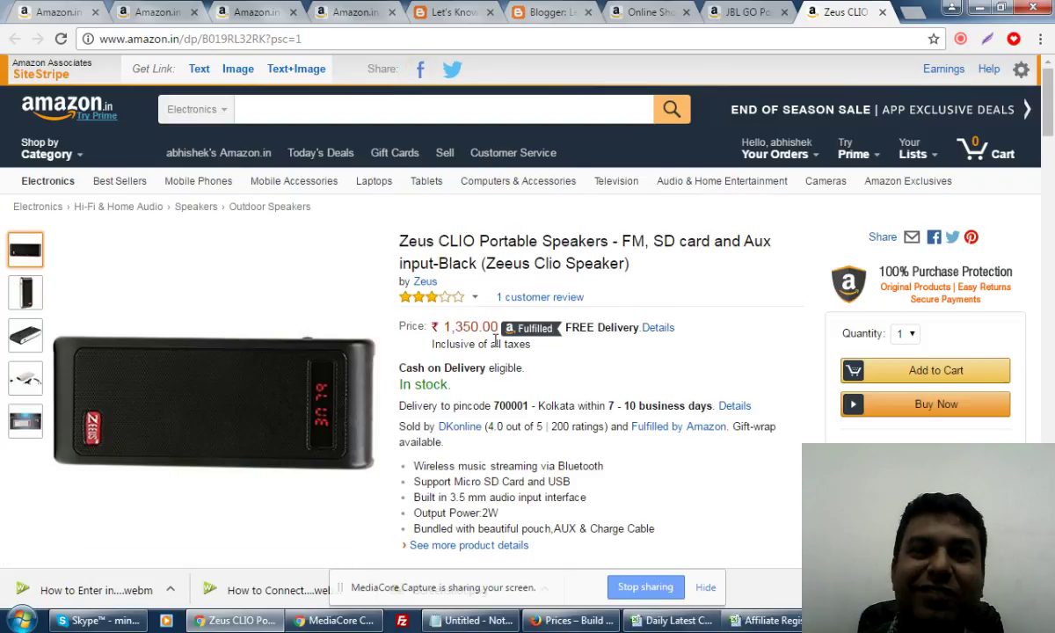
scroll(495, 341, down, 4)
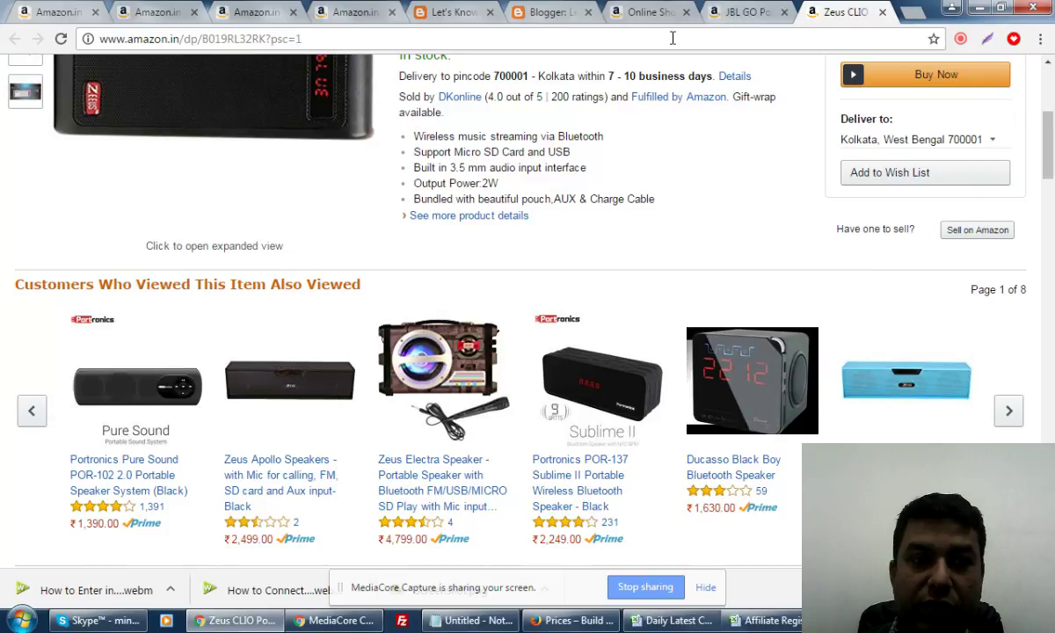
click(264, 39)
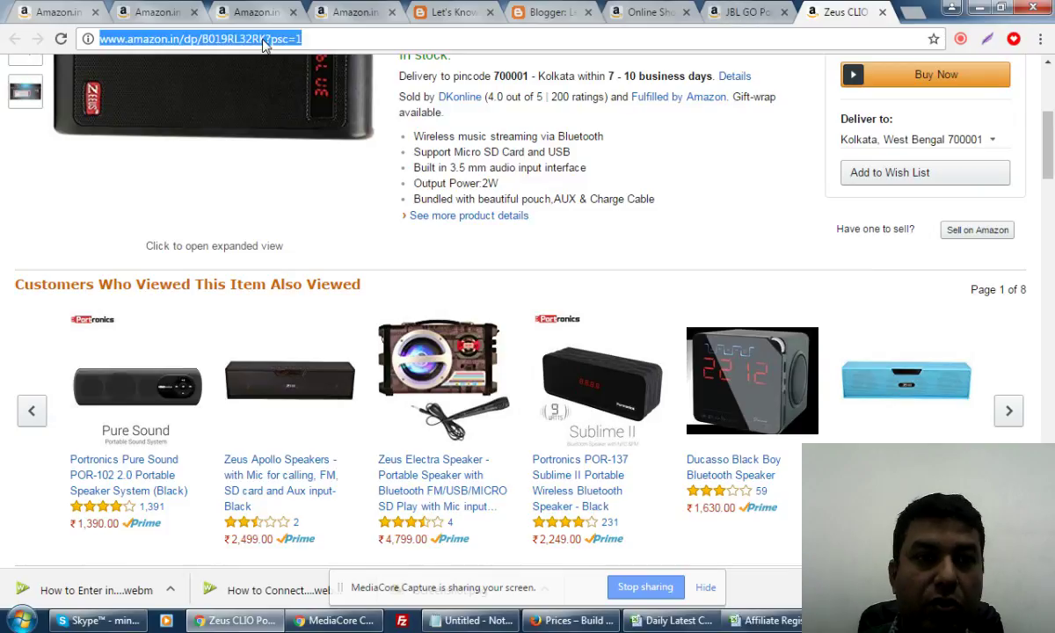
scroll(614, 187, up, 1)
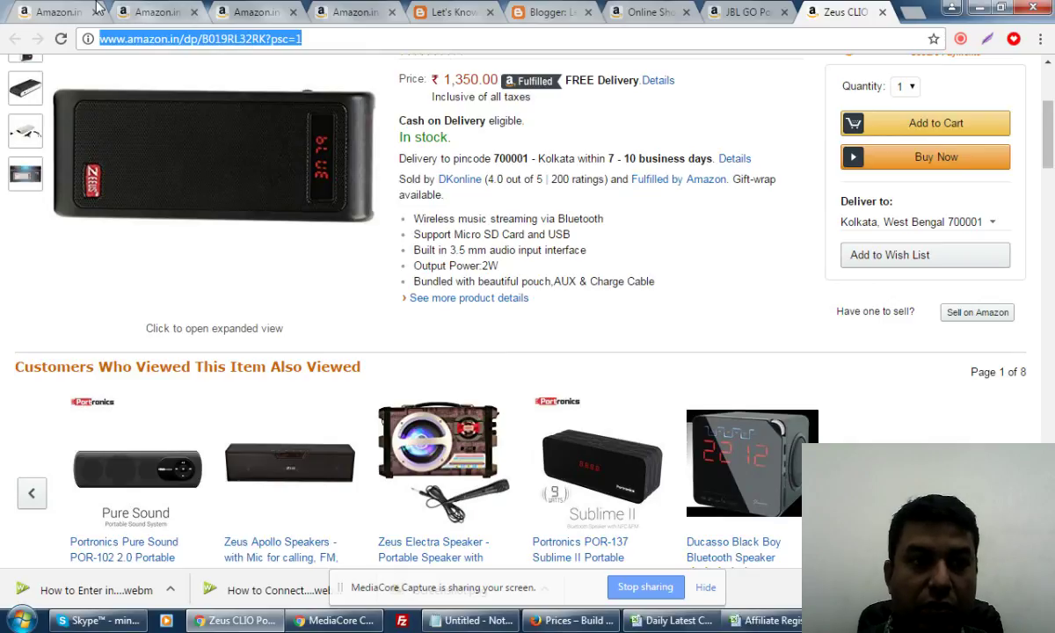
On the Associates home page, browse the product categories to Electronics > Hi-Fi & Home Audio
click(72, 11)
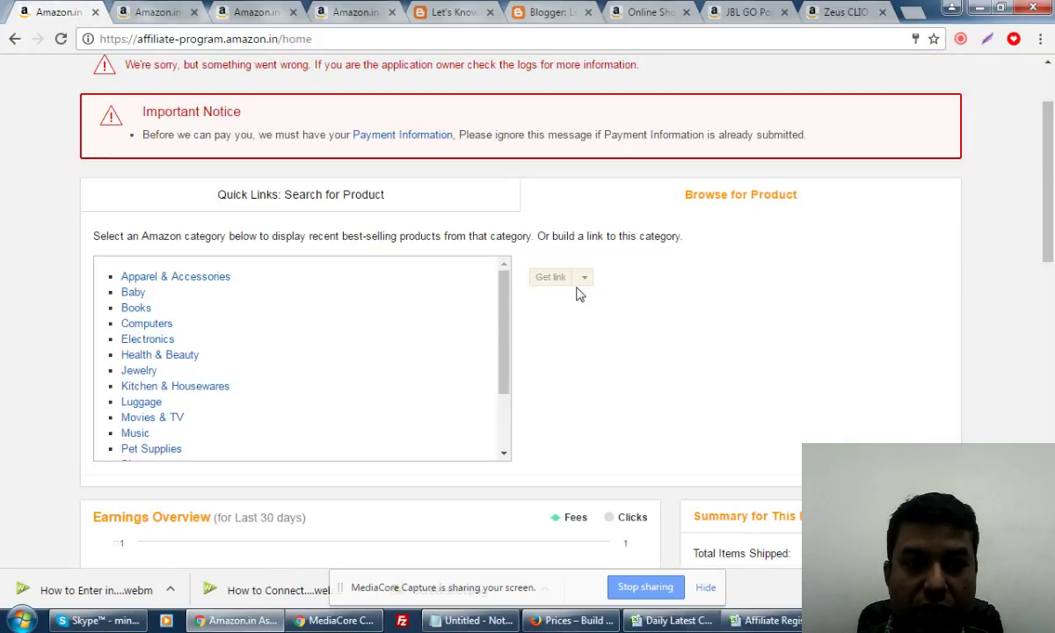
mouse_move(507, 306)
mouse_down()
mouse_move(513, 367)
mouse_move(516, 305)
mouse_up()
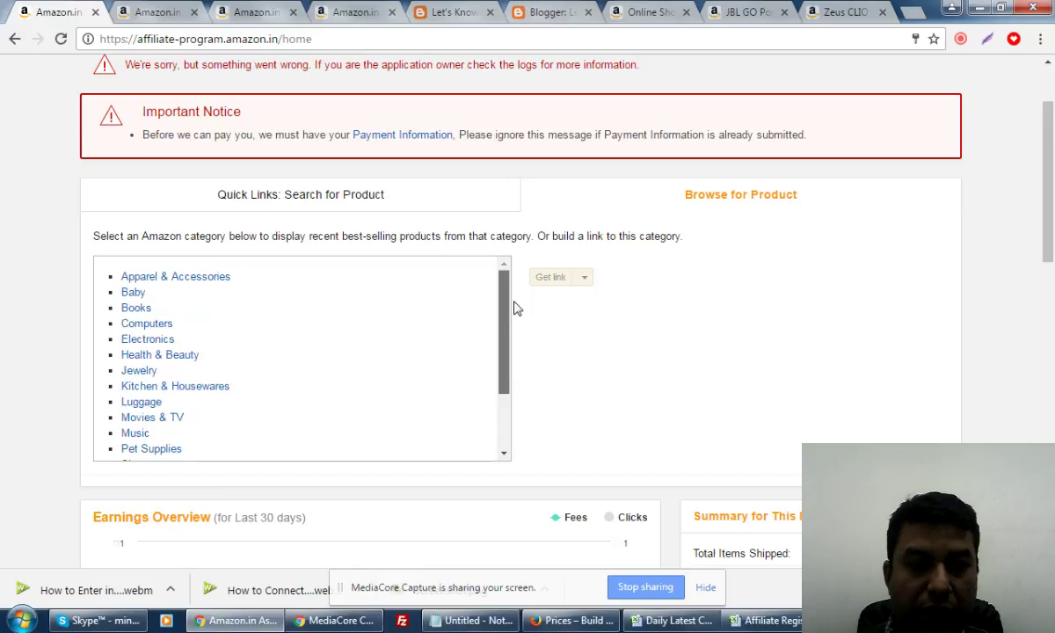
click(131, 348)
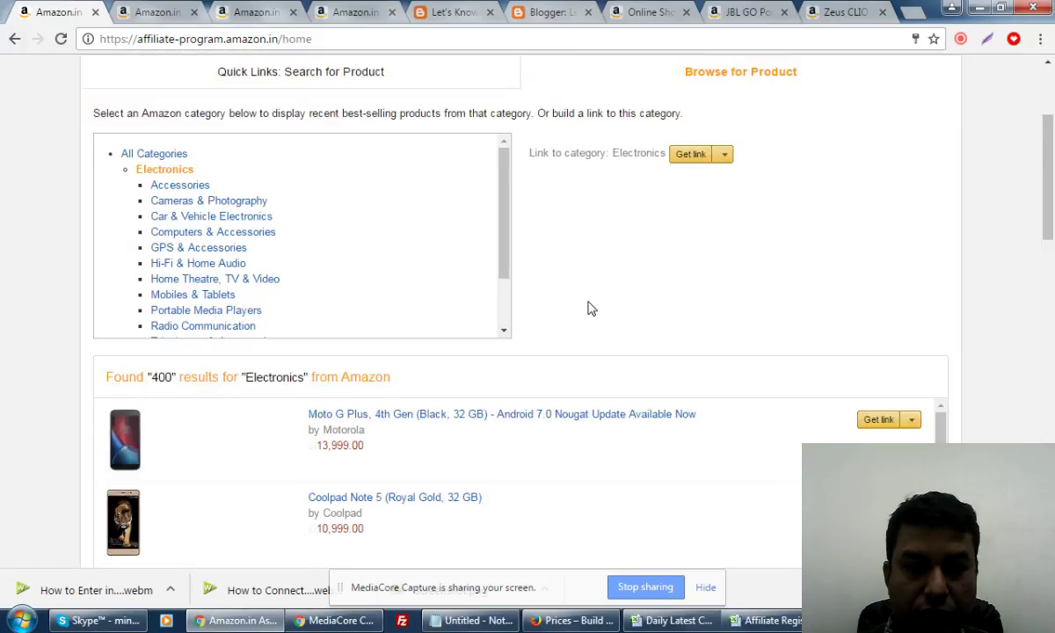
scroll(694, 322, down, 1)
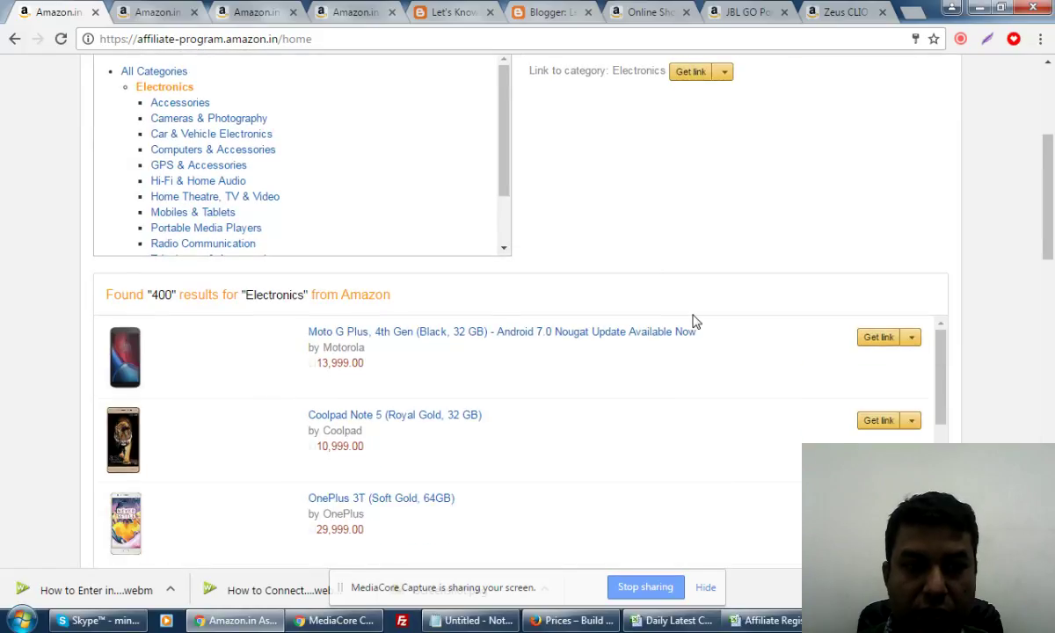
scroll(668, 321, up, 1)
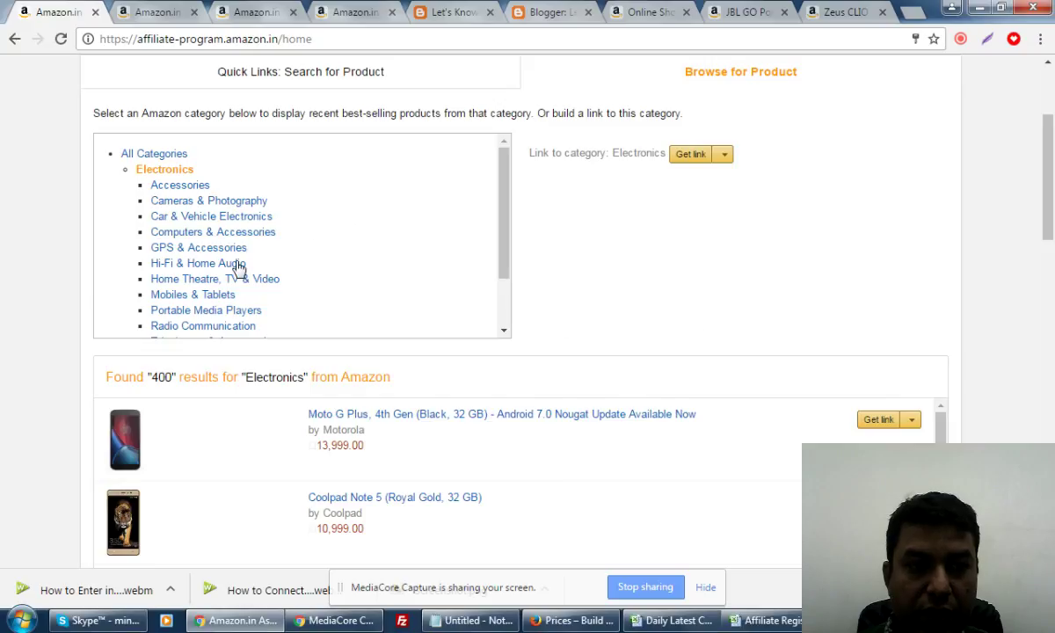
click(195, 265)
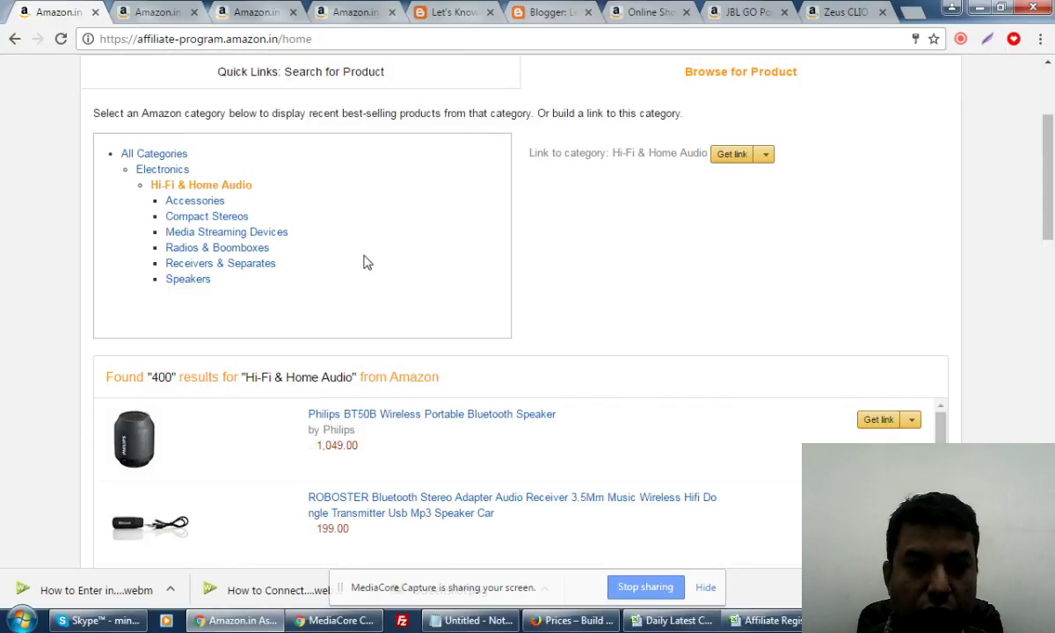
Get a text link for the Philips BT50B speaker, continue to building the link, and open its Add to Widget options
scroll(523, 345, down, 2)
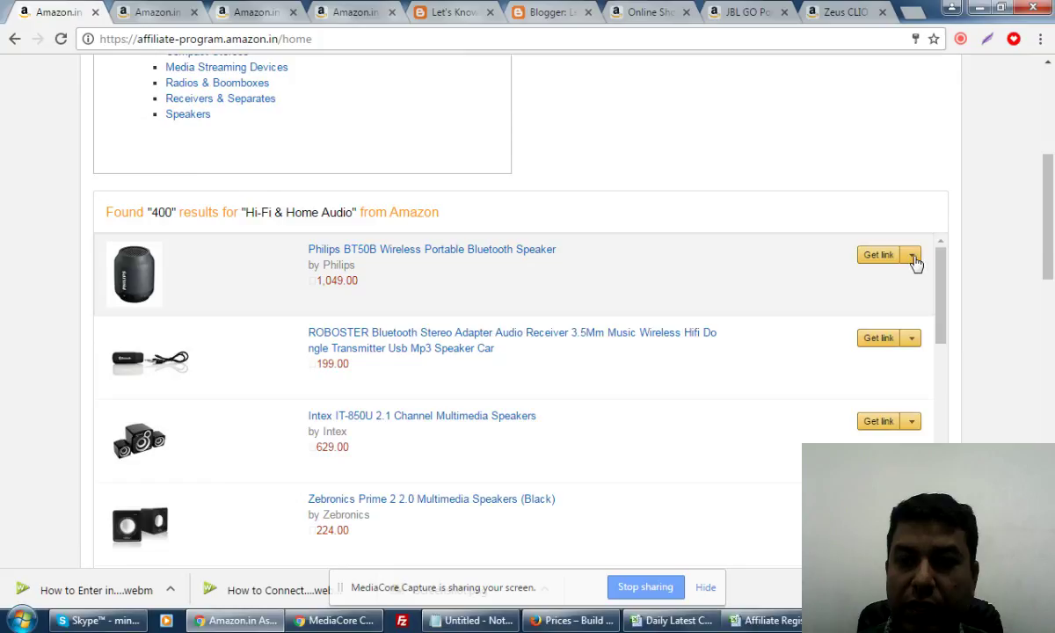
click(912, 257)
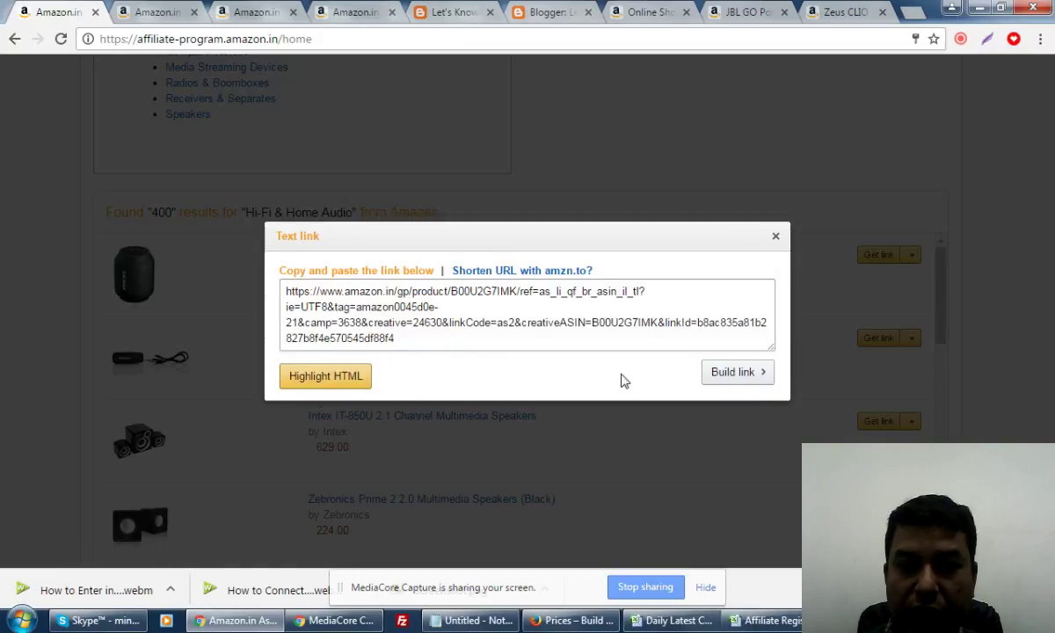
click(733, 376)
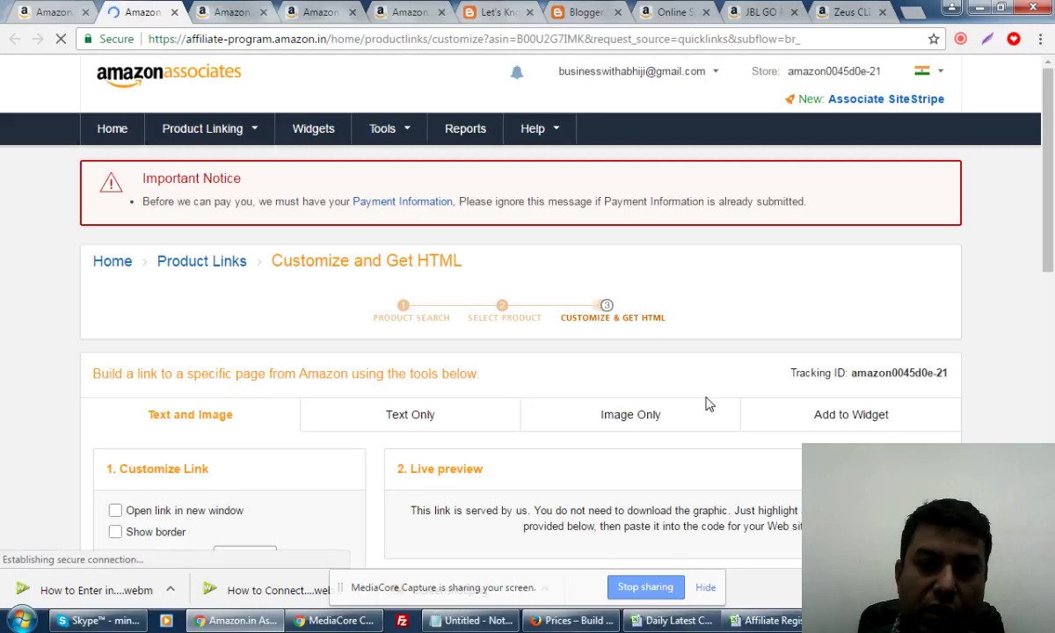
click(851, 423)
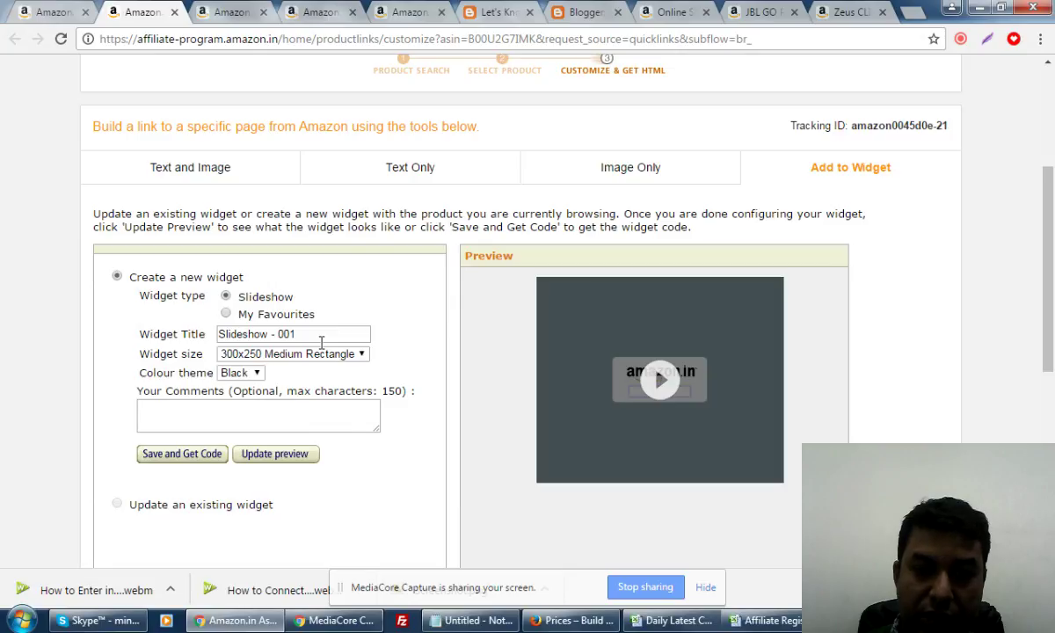
Compare the My Favourites and Slideshow widget types for the Philips speaker and look over the widget form and preview
click(226, 315)
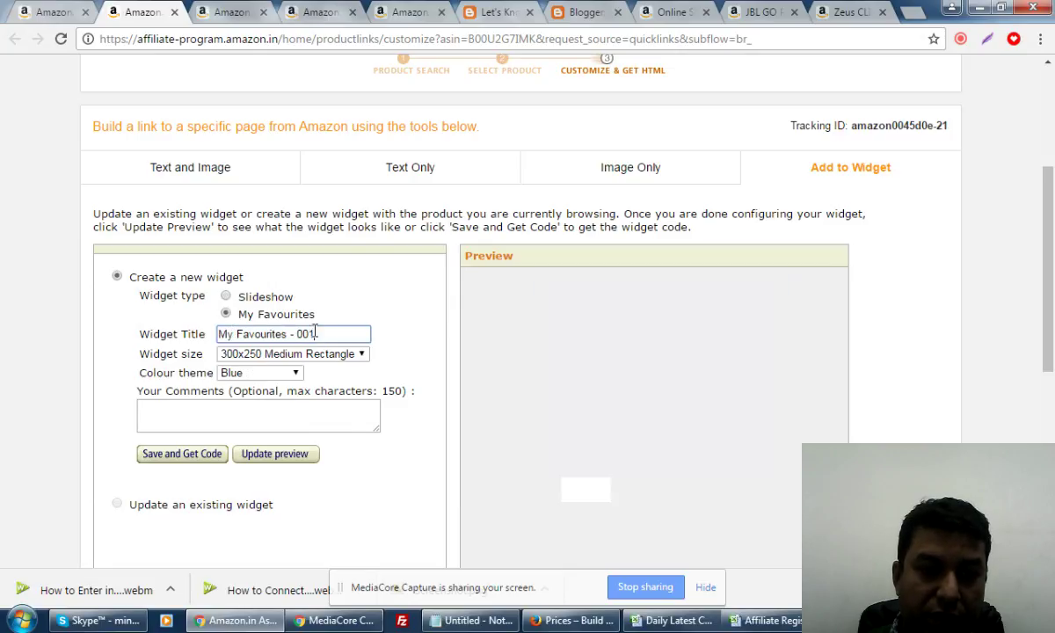
click(226, 298)
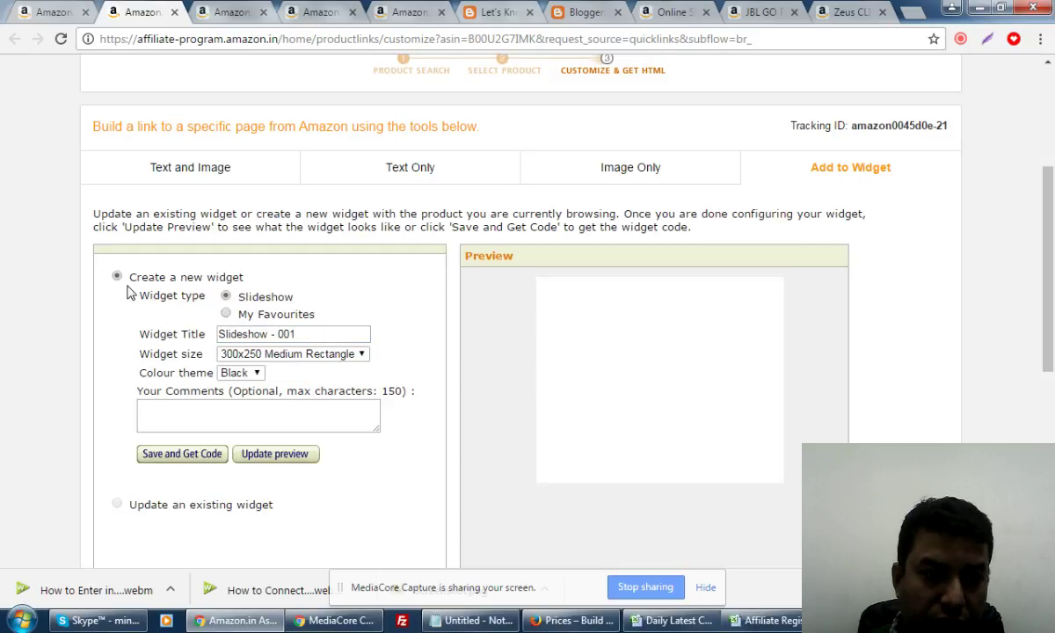
scroll(334, 415, down, 2)
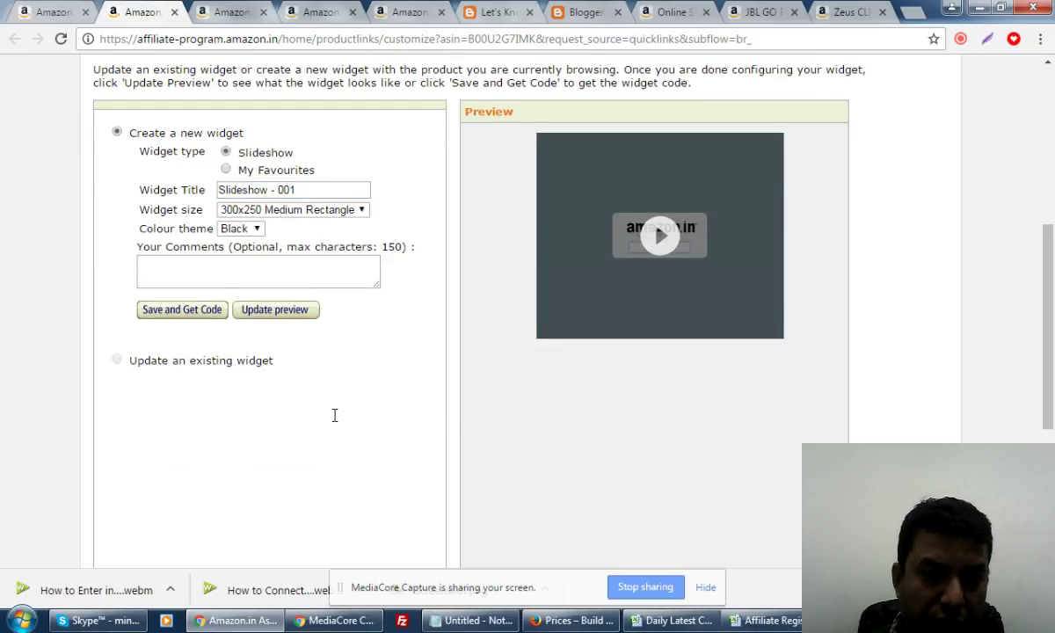
scroll(335, 422, up, 3)
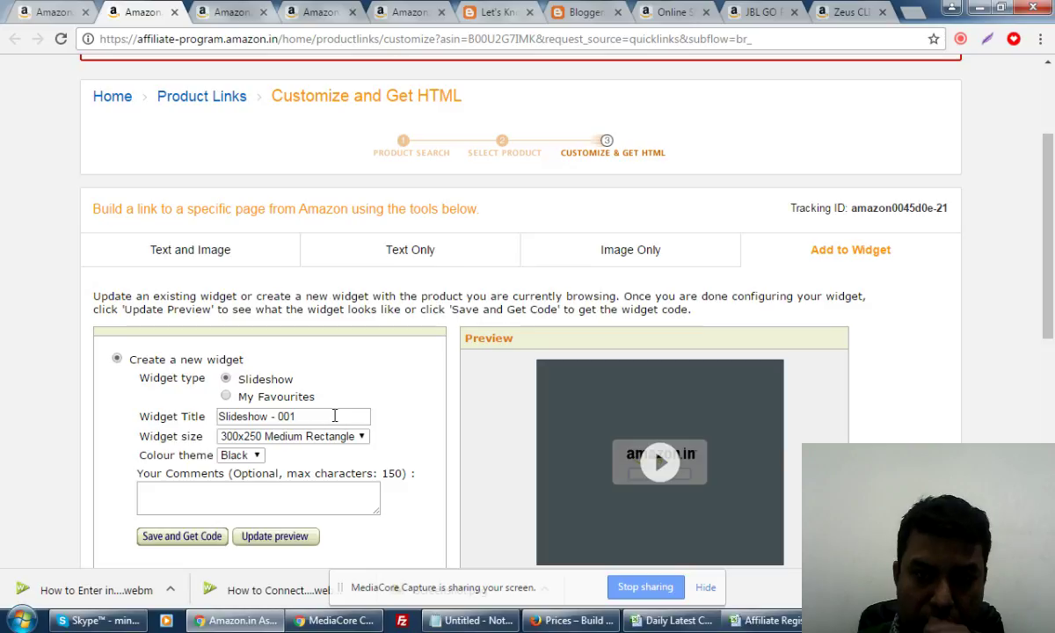
scroll(334, 416, down, 5)
scroll(334, 422, up, 3)
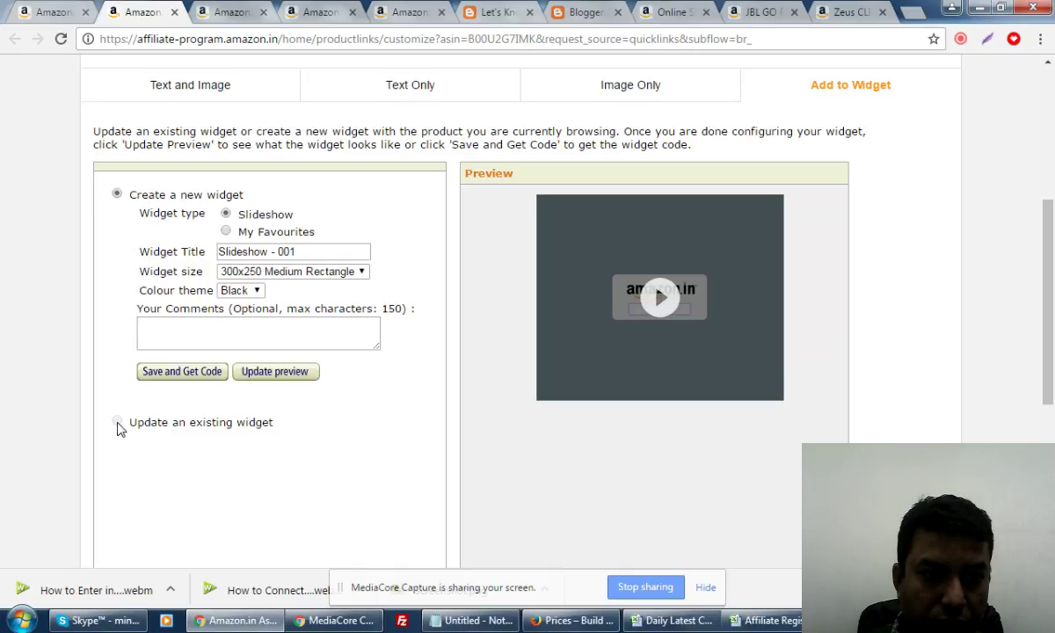
Check the open SiteStripe tool page and the SiteStripe Options page, and close both tabs
click(401, 11)
scroll(404, 299, down, 2)
scroll(404, 298, up, 2)
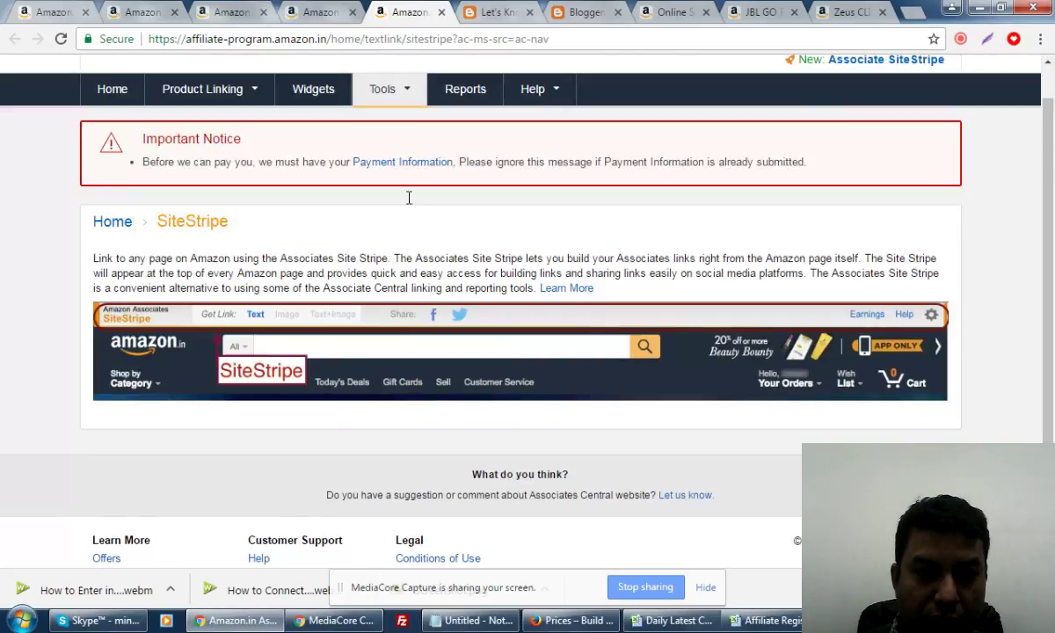
click(440, 13)
click(321, 11)
scroll(392, 248, down, 4)
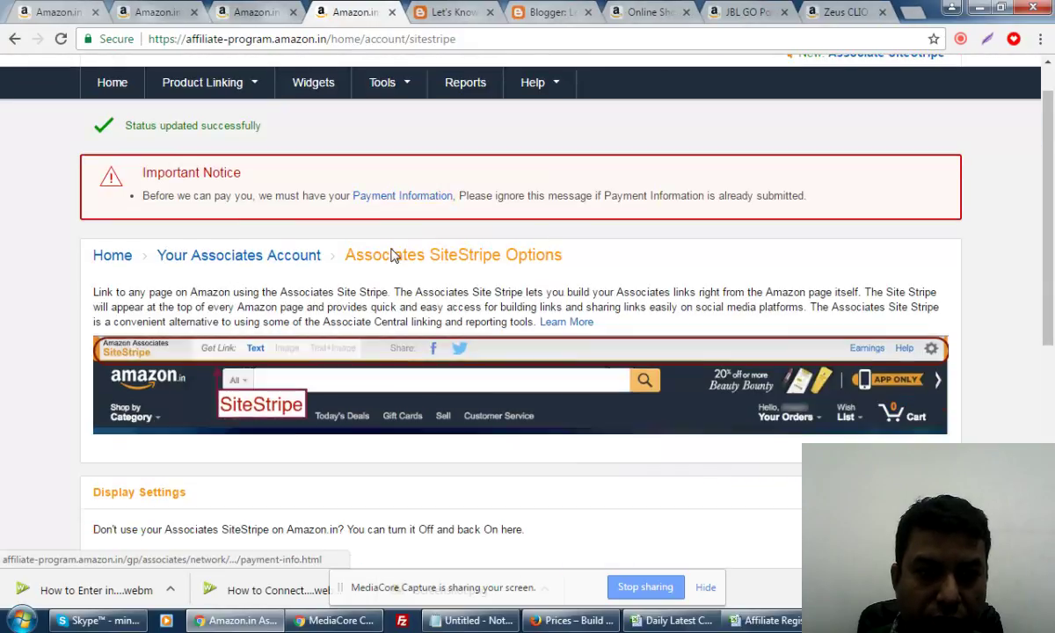
scroll(393, 249, up, 4)
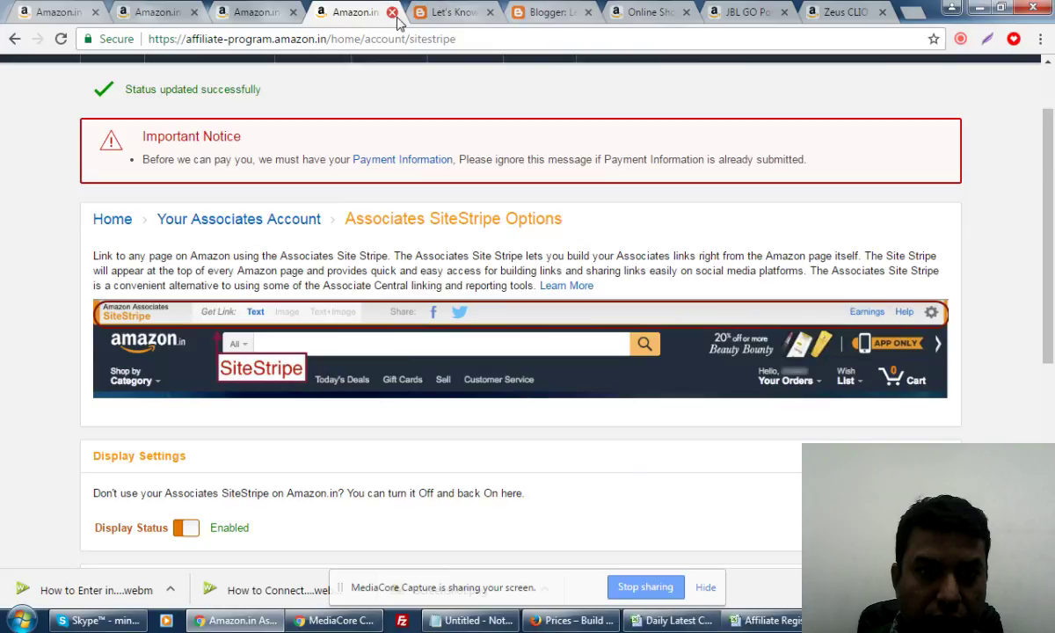
click(391, 12)
Set the Sound Speaker slideshow widget's size to 336x280 Large Rectangle and save it to get its code
click(249, 16)
scroll(368, 373, down, 5)
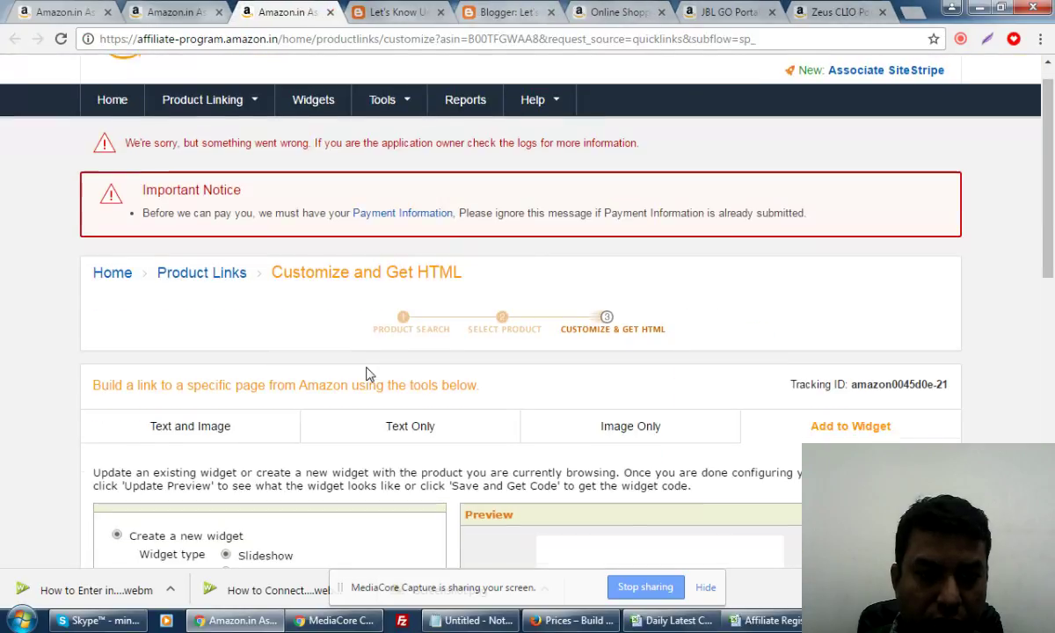
scroll(366, 373, down, 2)
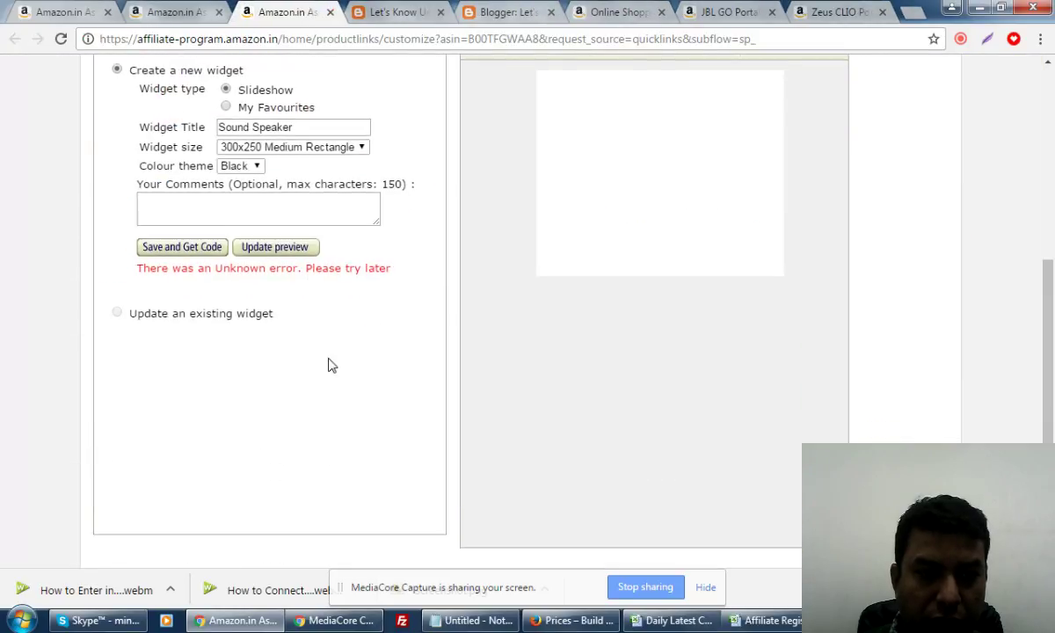
scroll(405, 323, up, 2)
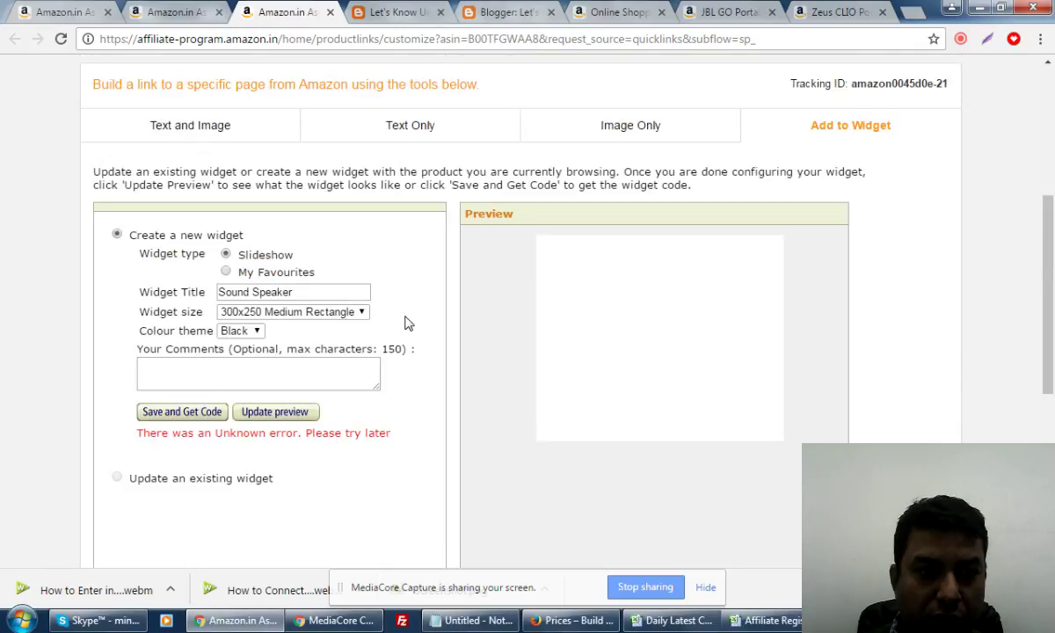
click(255, 312)
click(264, 340)
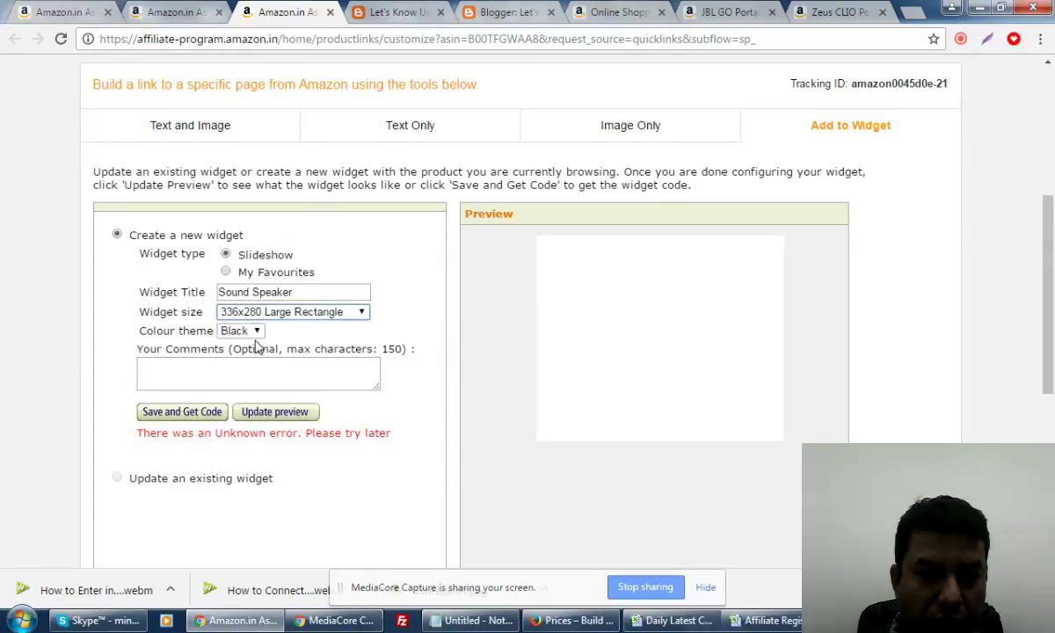
click(179, 418)
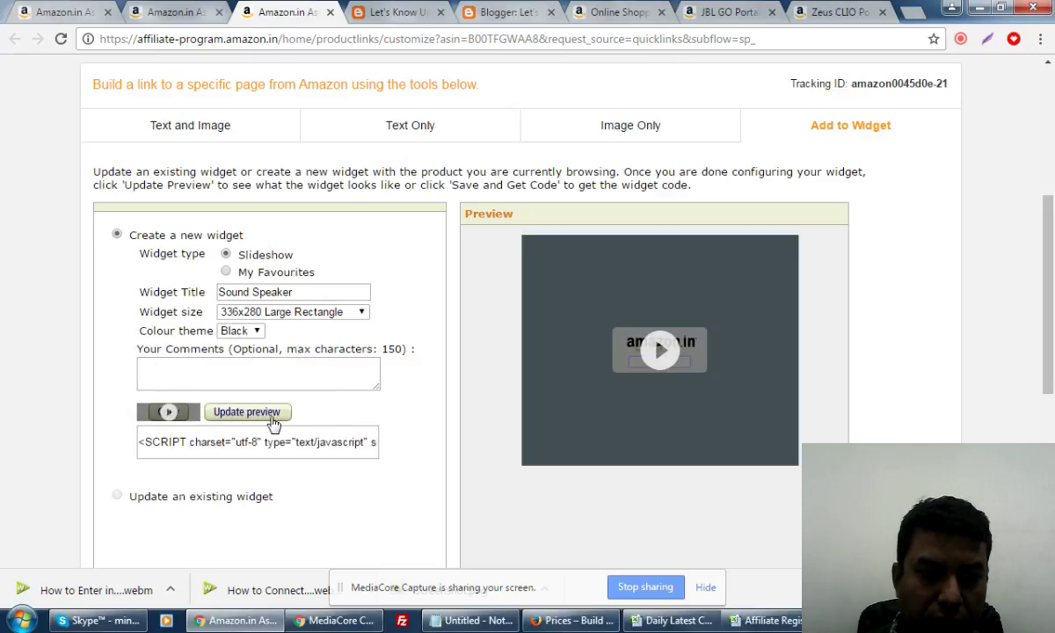
Add the Philips BT50B speaker to the existing Sound Speaker slideshow widget, save it, and copy the widget's code
click(176, 13)
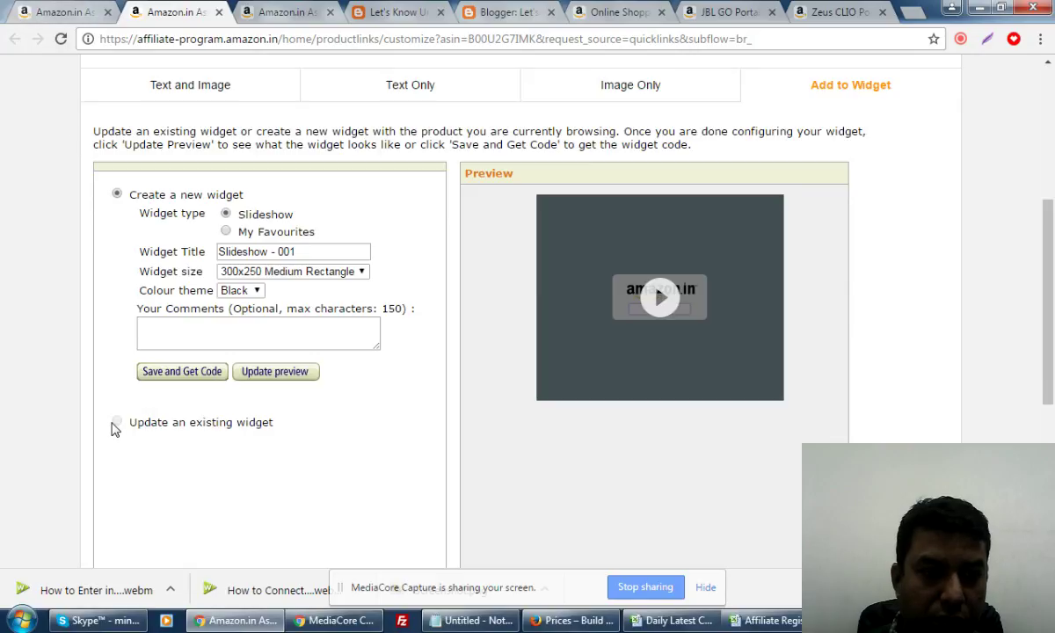
click(59, 38)
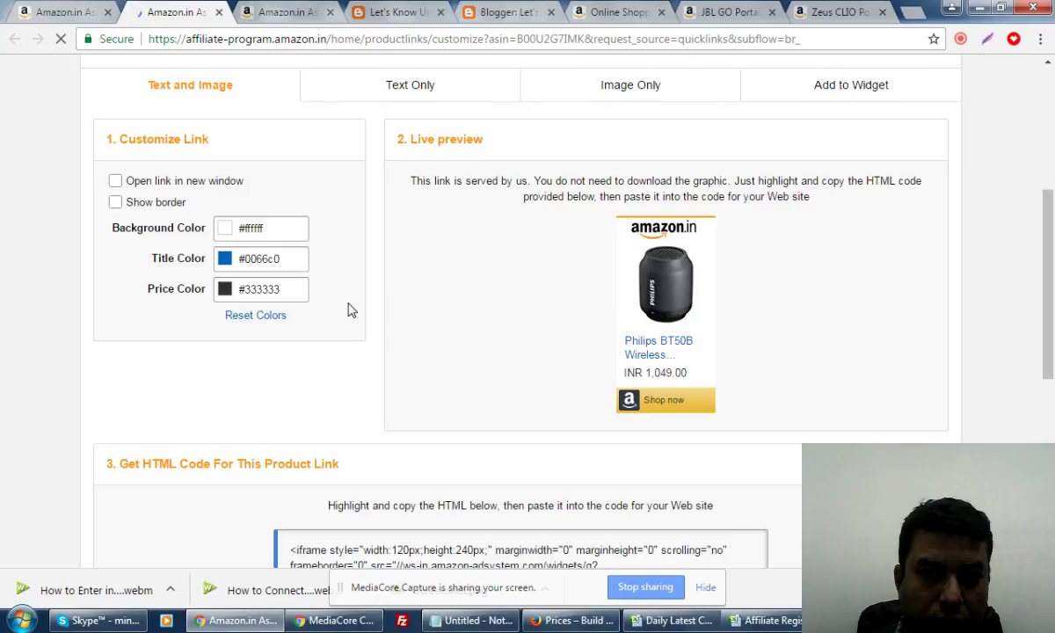
click(857, 92)
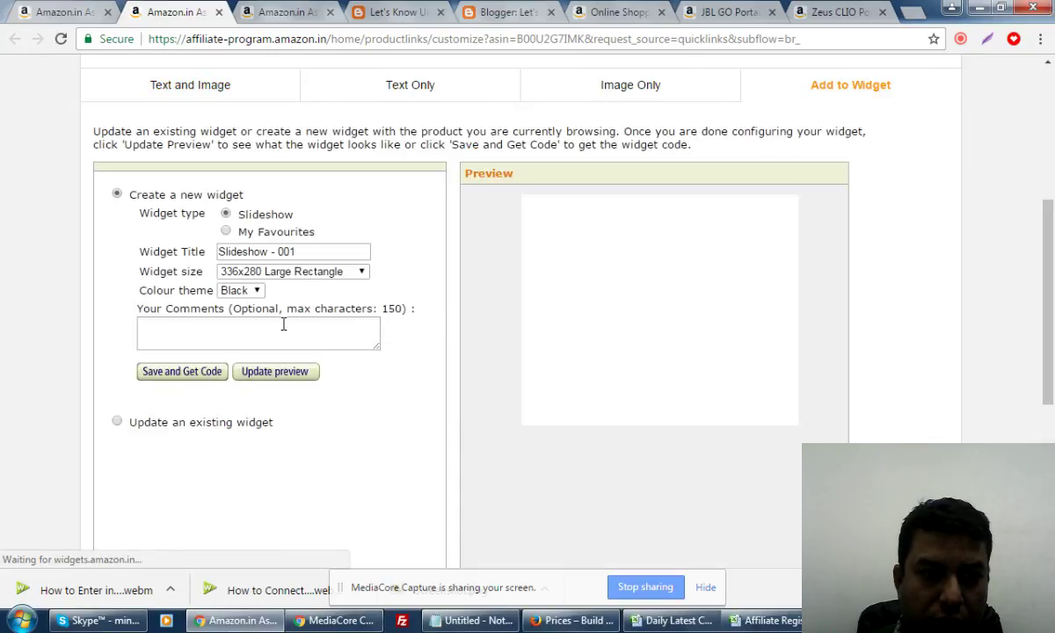
click(118, 423)
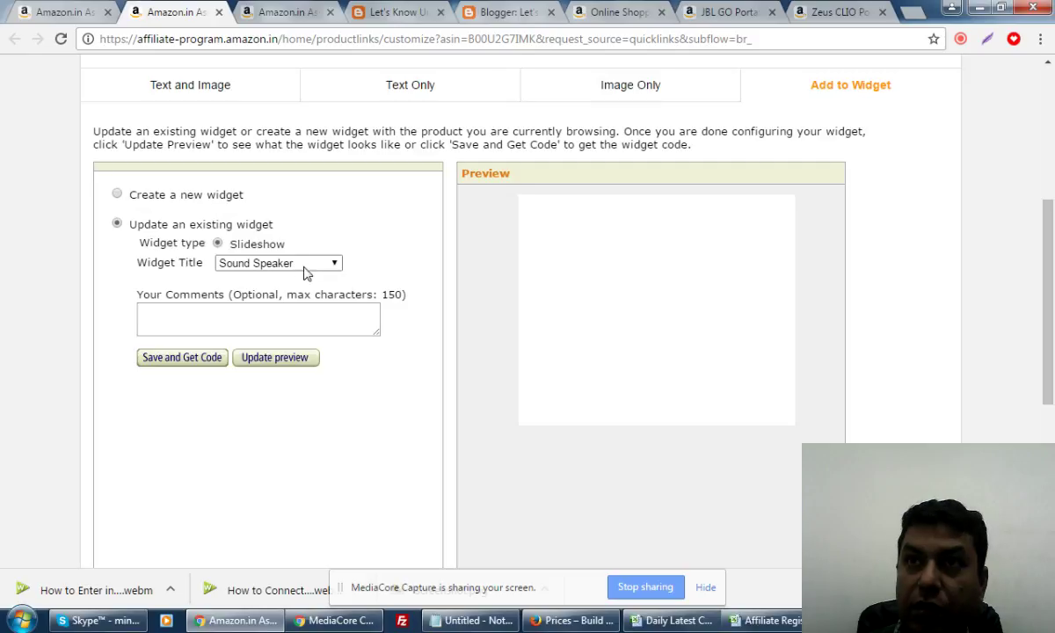
click(178, 361)
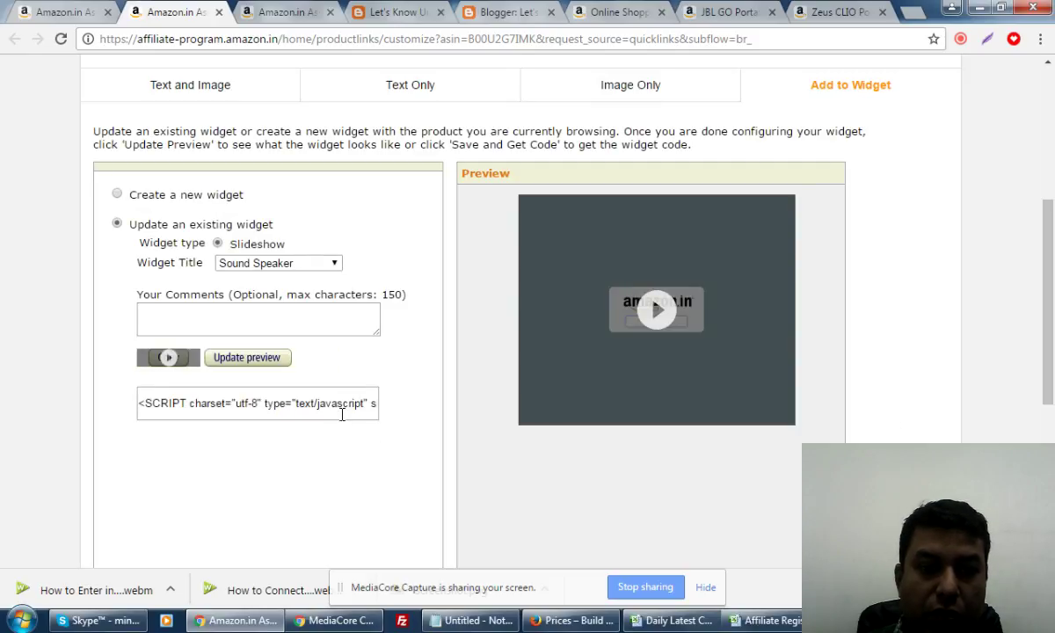
click(332, 409)
key(ctrl+a)
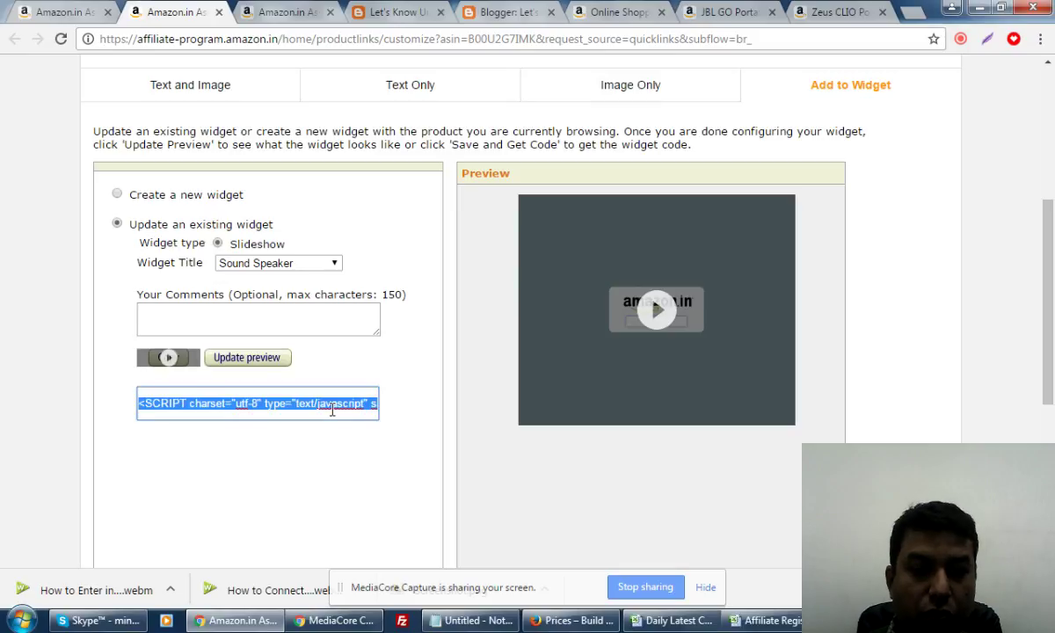
In Blogger, open the post "World's 10 Tallest Buildings Under Construction" for editing
click(467, 11)
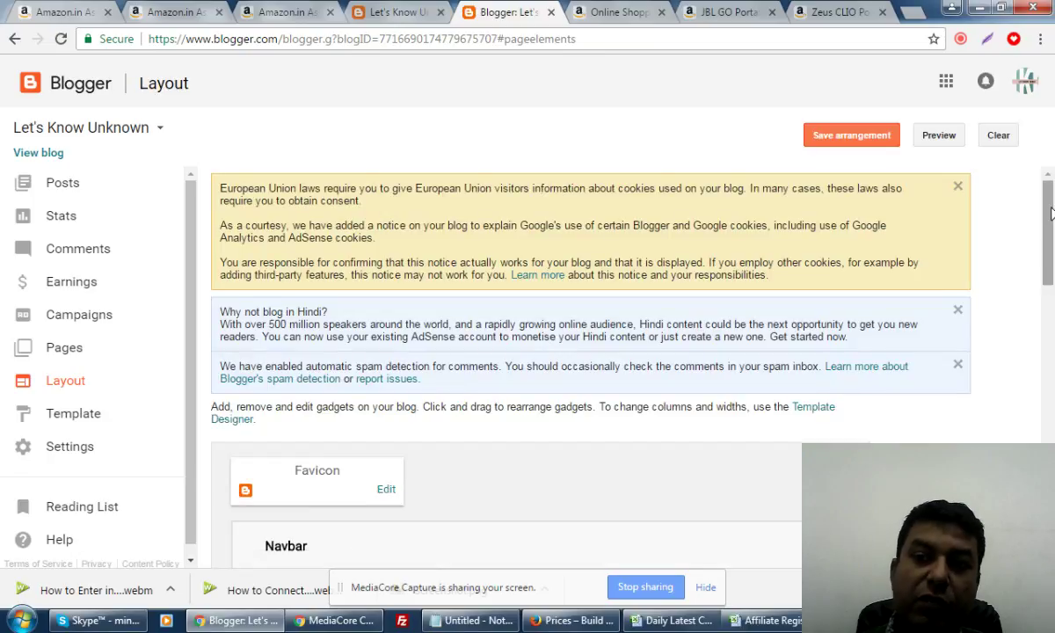
drag(1051, 214, 1051, 286)
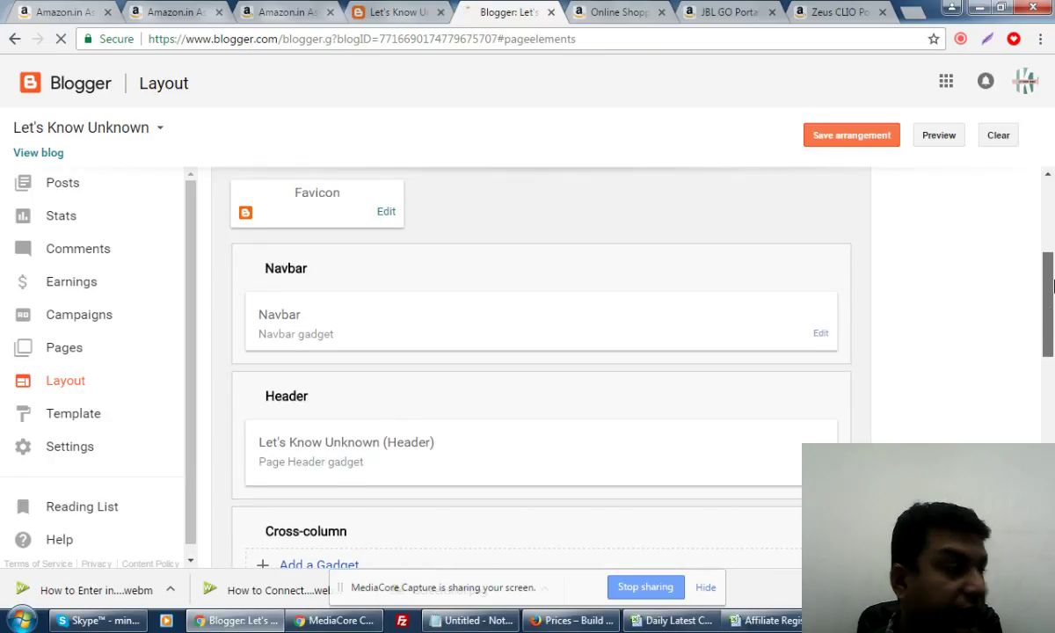
scroll(563, 247, up, 2)
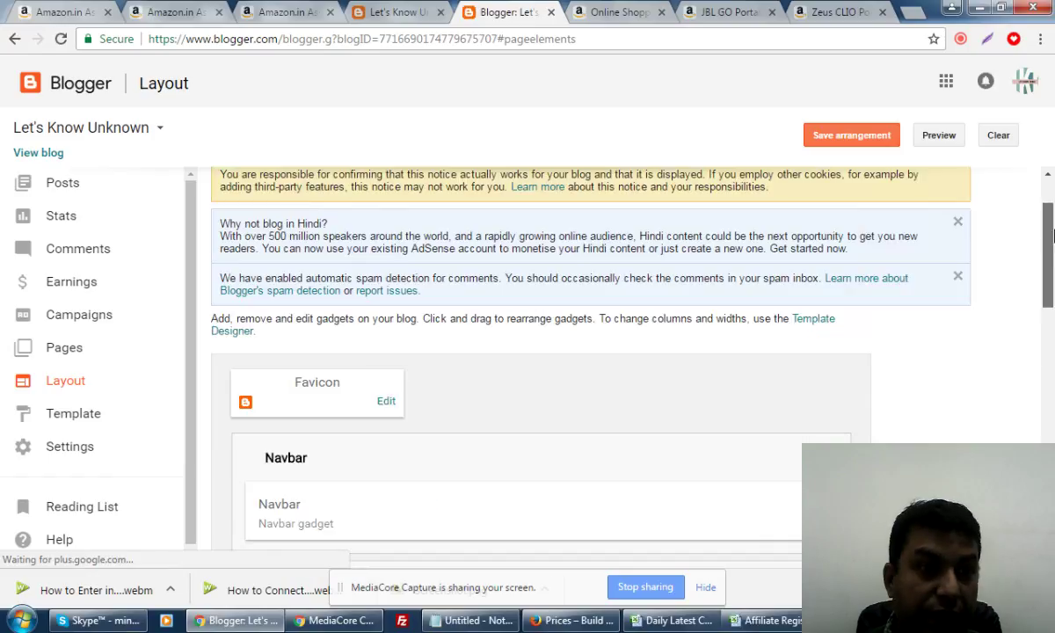
click(73, 192)
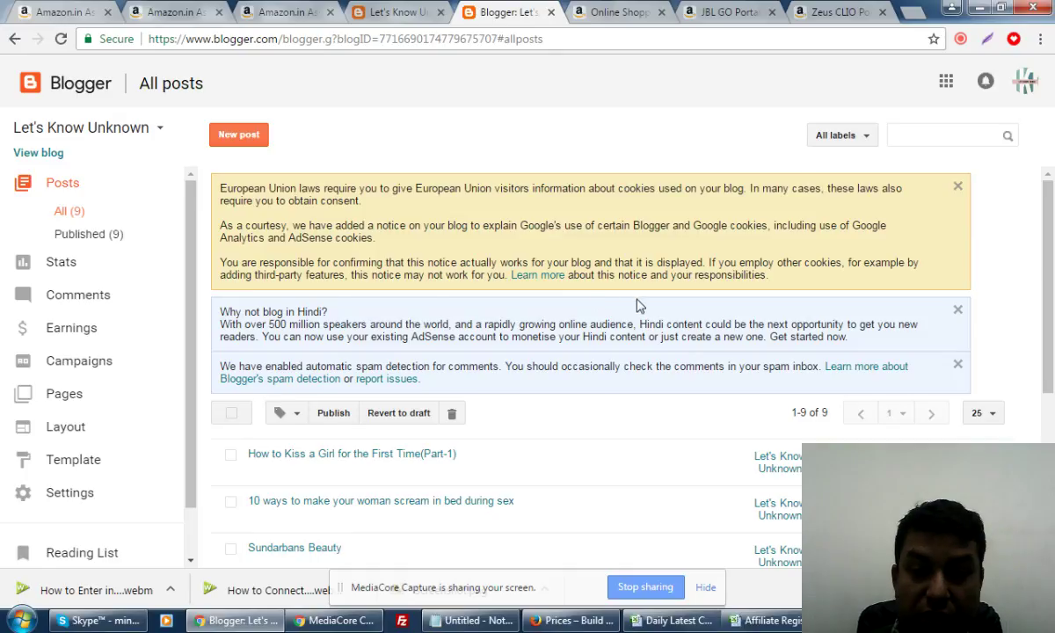
scroll(581, 317, down, 2)
scroll(450, 345, down, 2)
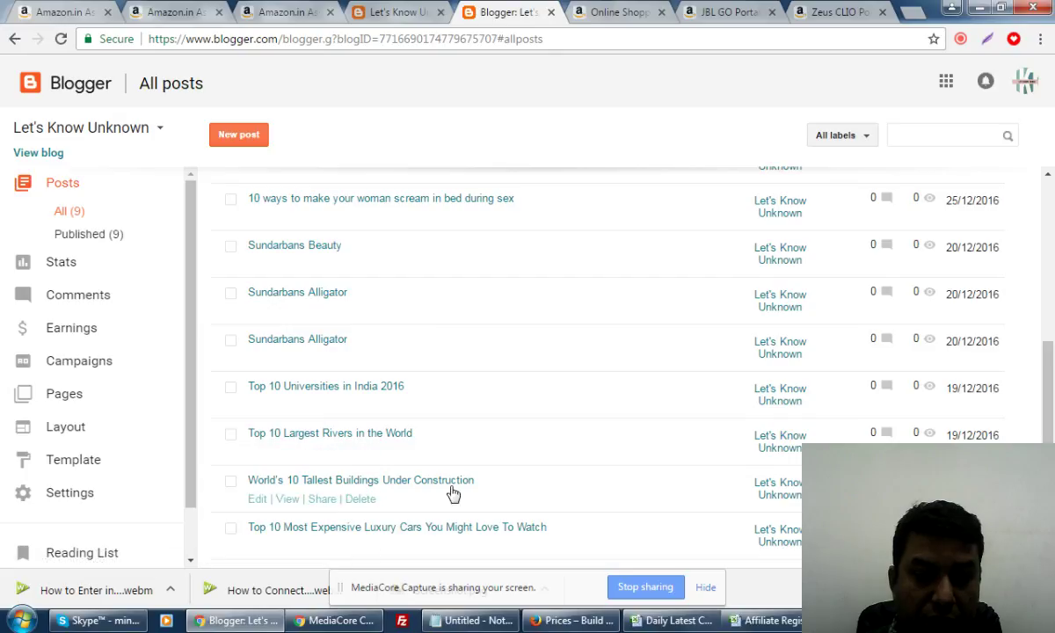
click(257, 498)
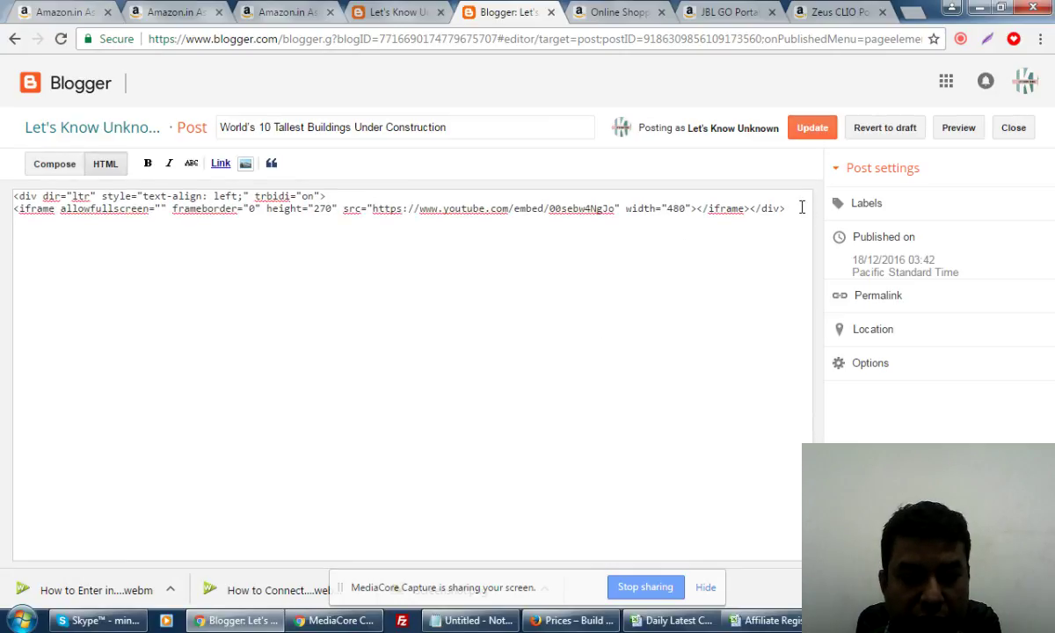
Paste the Sound Speaker widget code after the closing div in the post's HTML and try to update the post
key(ctrl+v)
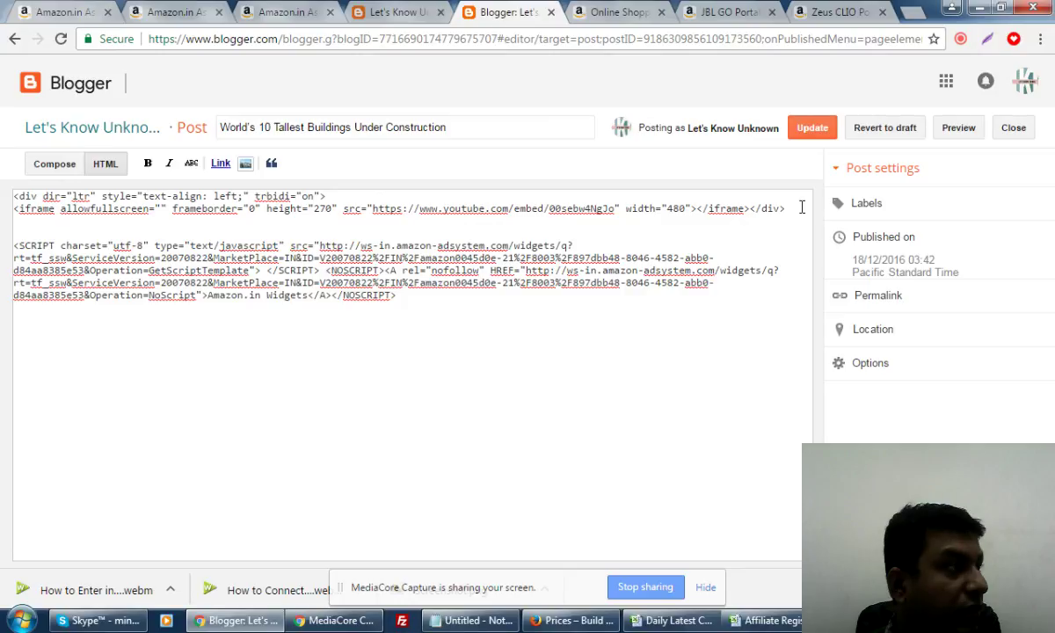
click(813, 129)
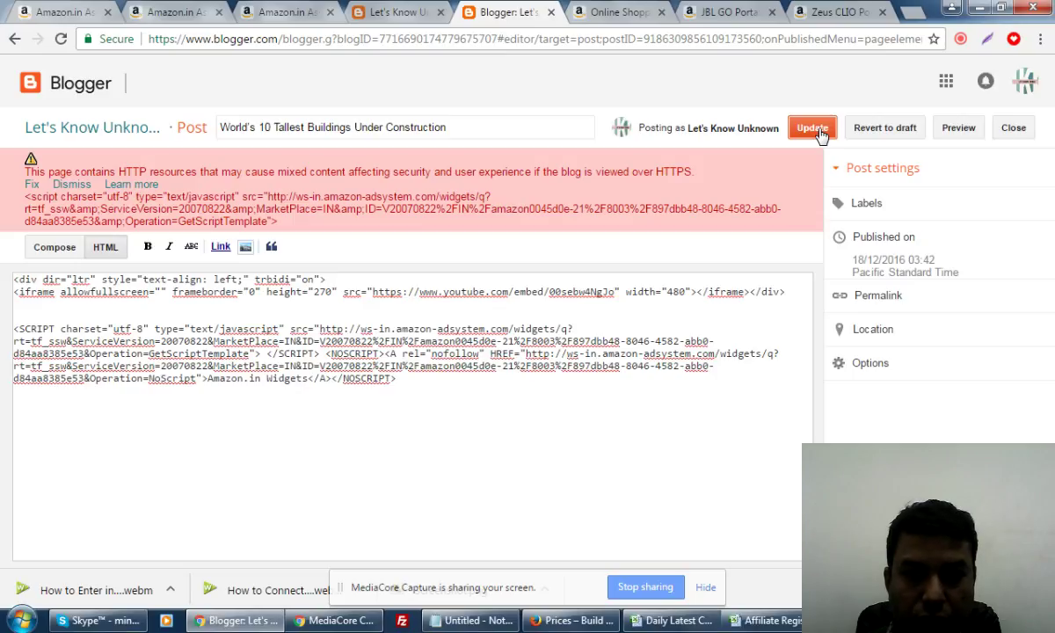
click(817, 129)
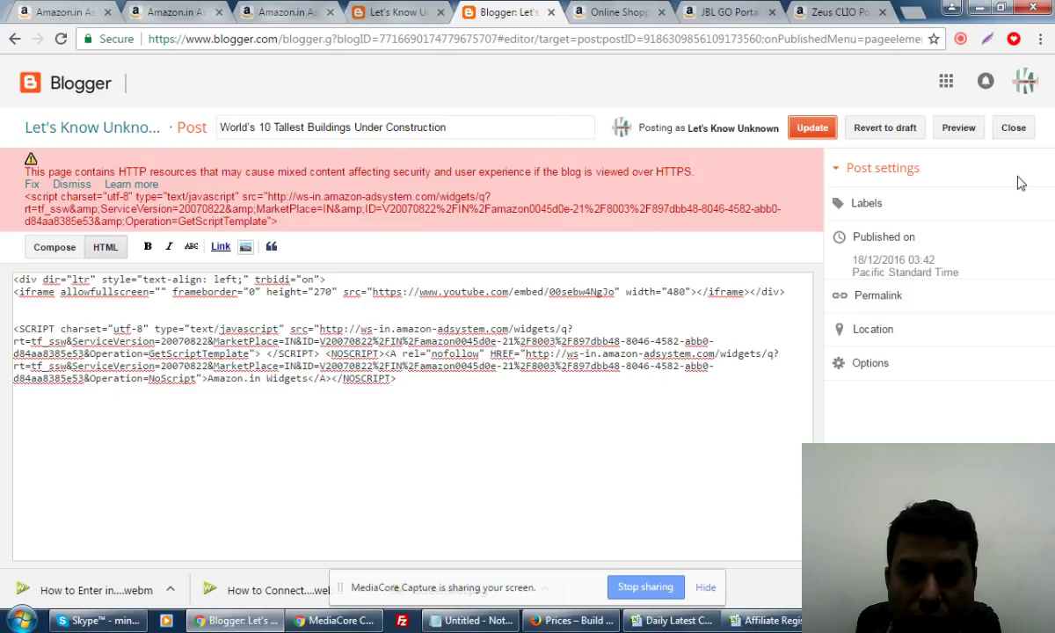
Preview the post, reload the preview, and return to the post's HTML
click(953, 129)
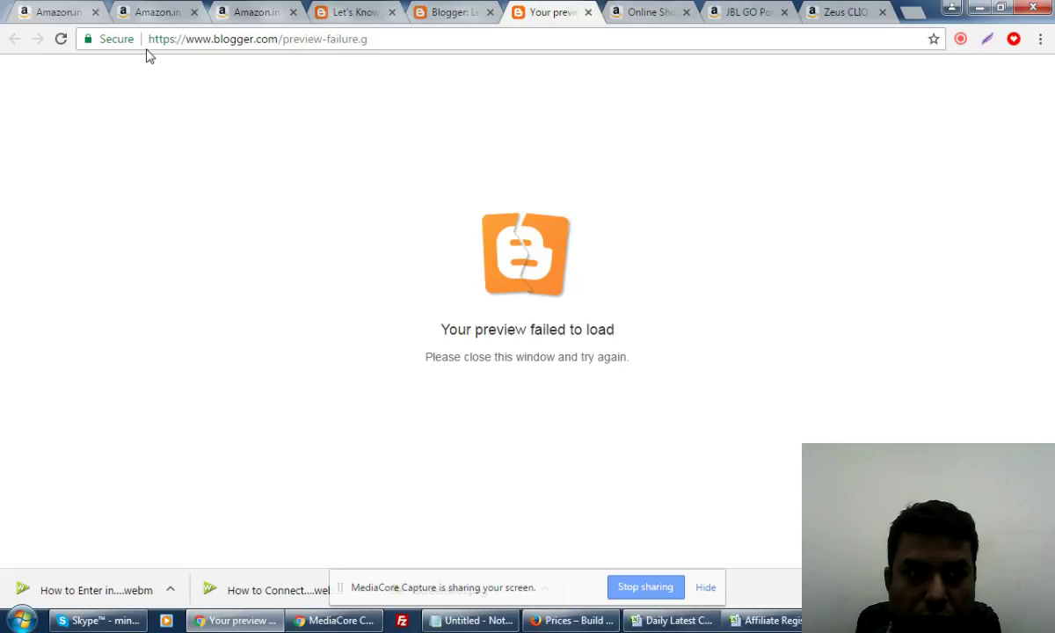
click(60, 38)
click(444, 13)
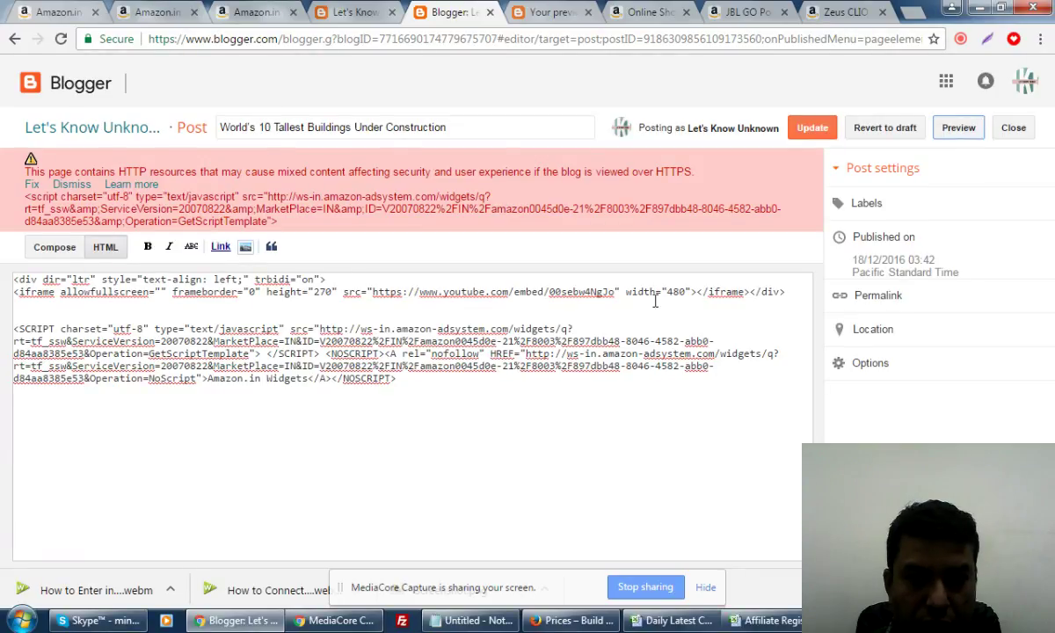
Move the Amazon widget code inside the div, on a new line between the video iframe and the closing div tag
drag(750, 381, 7, 309)
key(ctrl+c)
key(BackSpace)
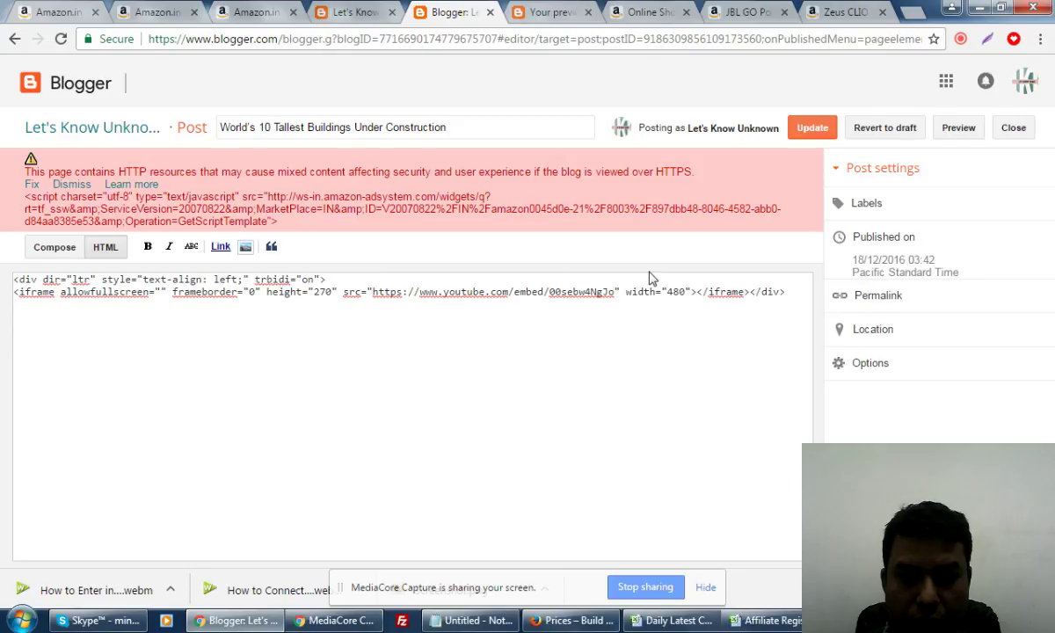
click(752, 291)
key(Return)
key(Return)
key(Return)
key(Return)
key(Return)
key(Return)
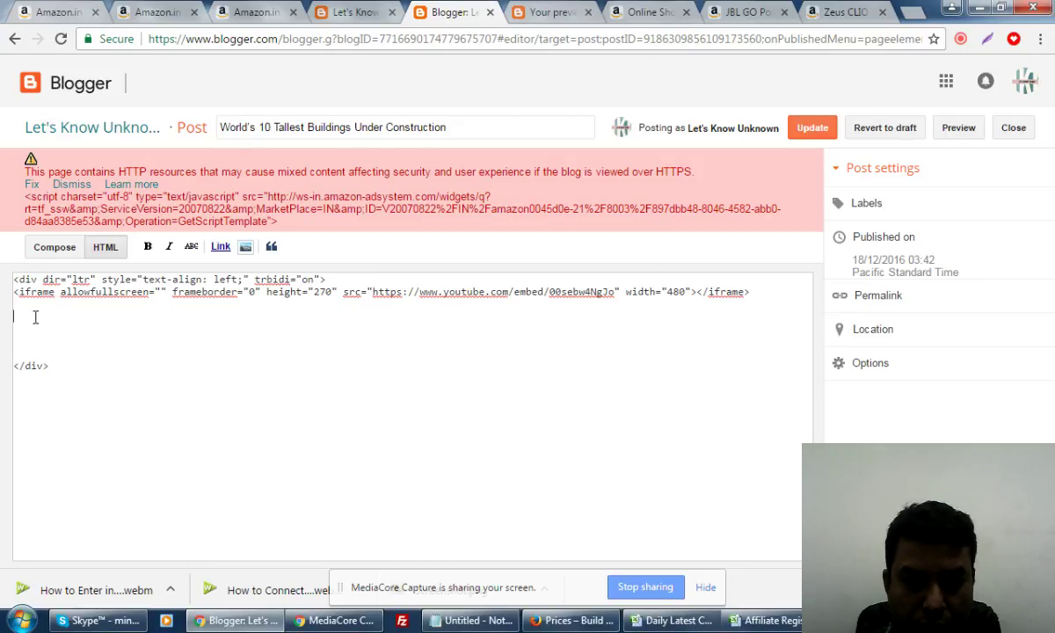
key(ctrl+v)
Fix the HTTP mixed-content problem in the widget script and publish the post
click(807, 139)
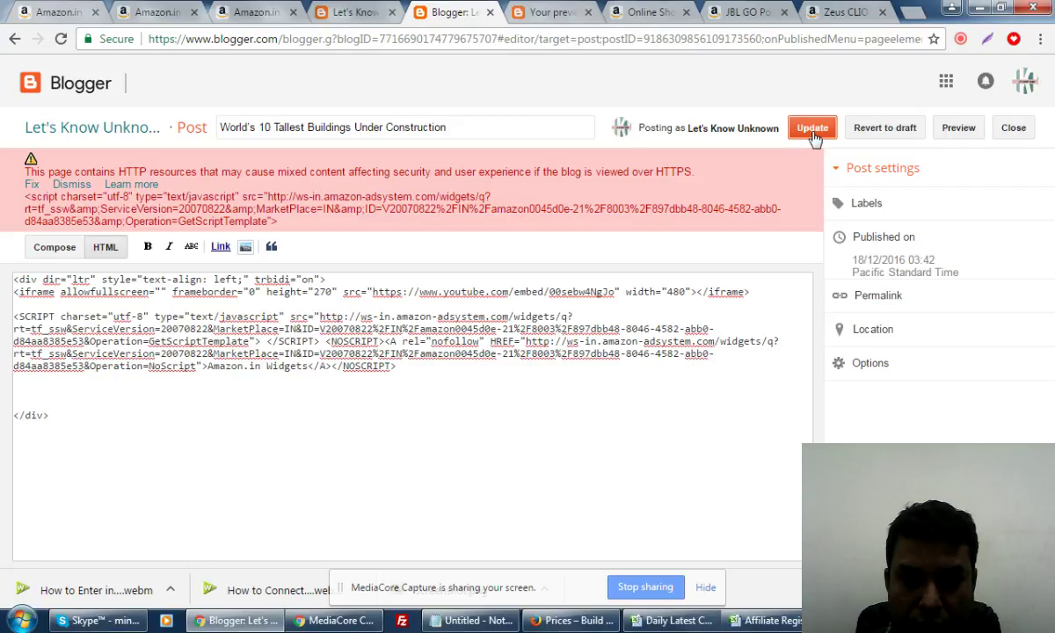
click(36, 186)
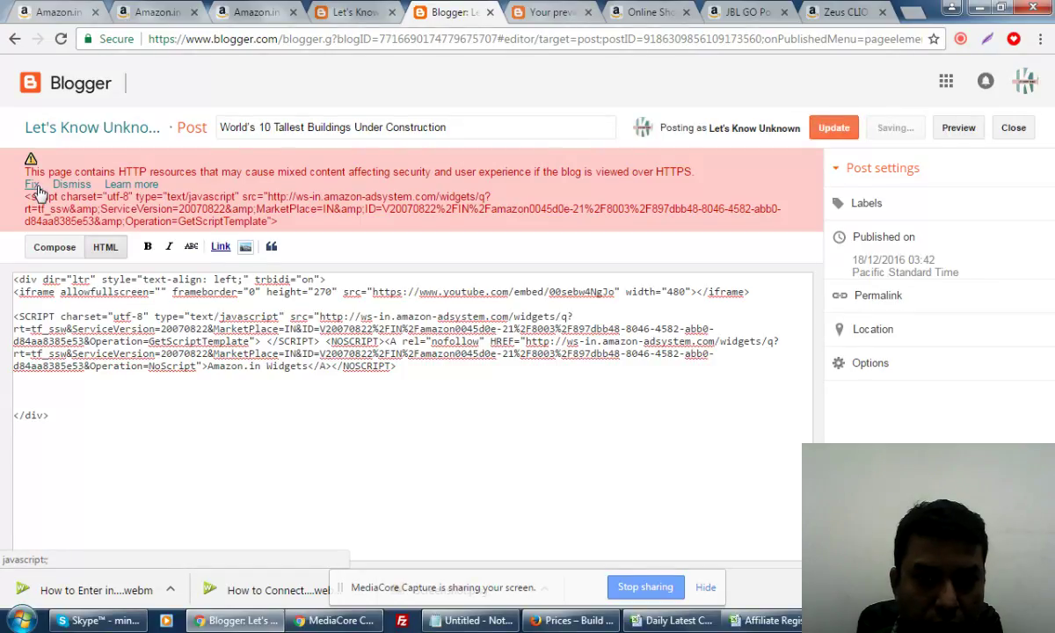
click(36, 187)
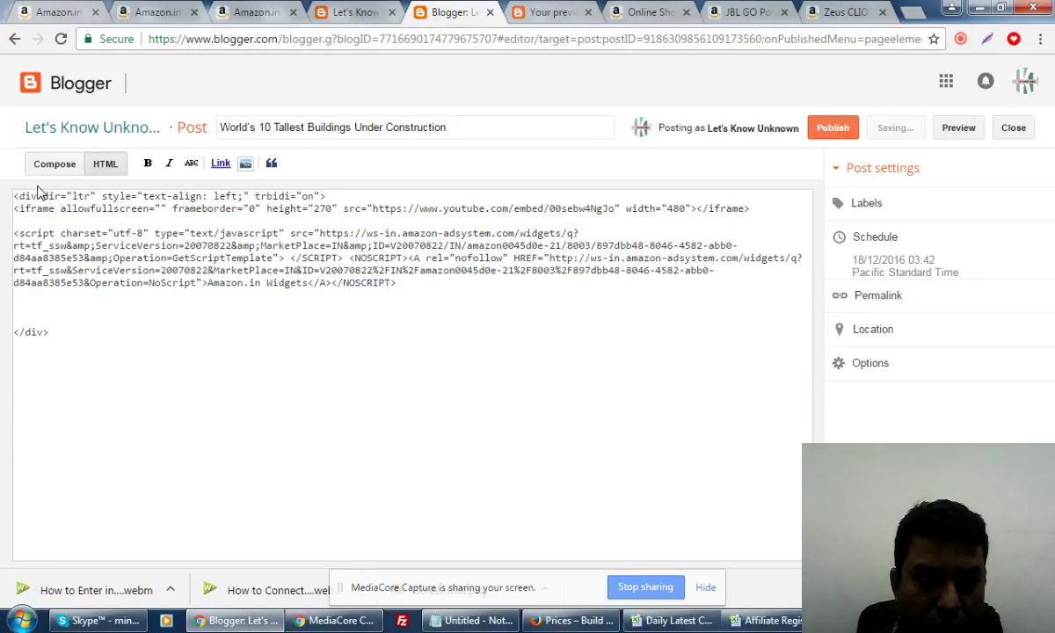
click(830, 130)
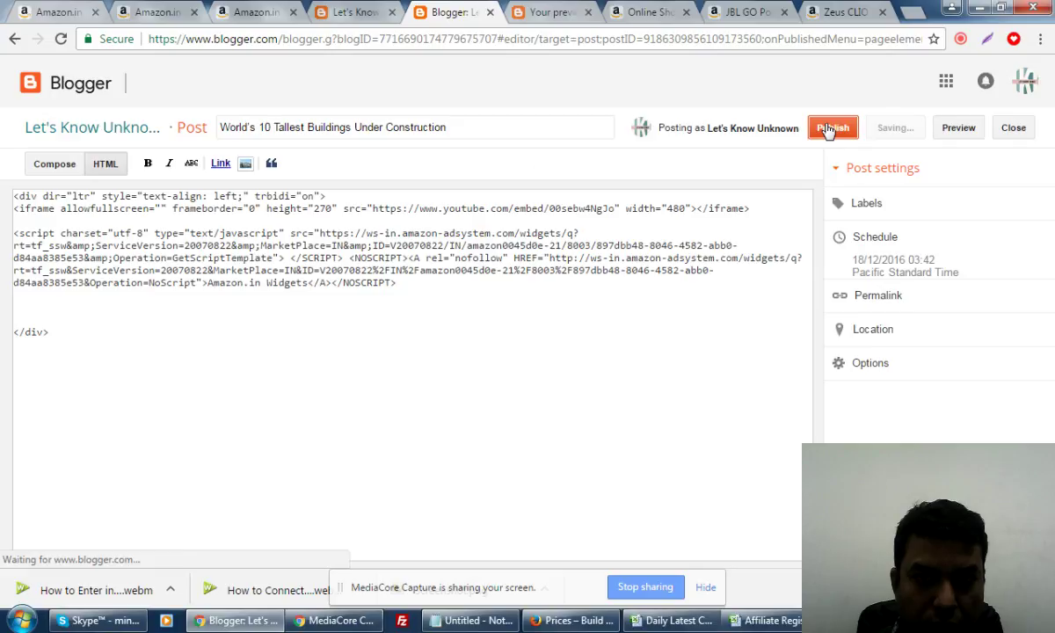
Recheck the post preview by reloading it, and close the preview tab
click(552, 12)
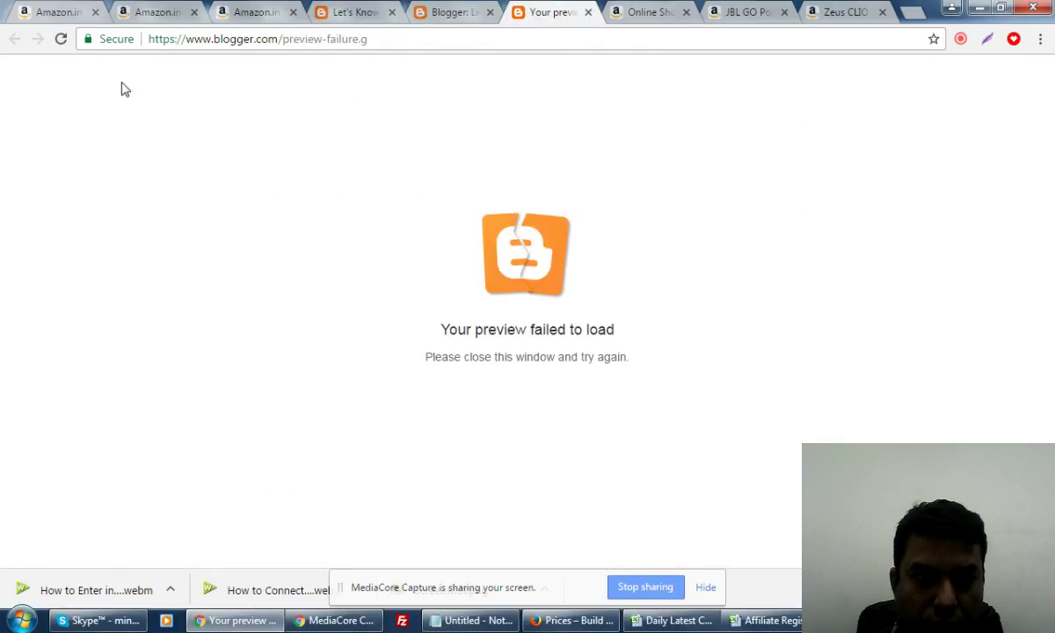
click(60, 38)
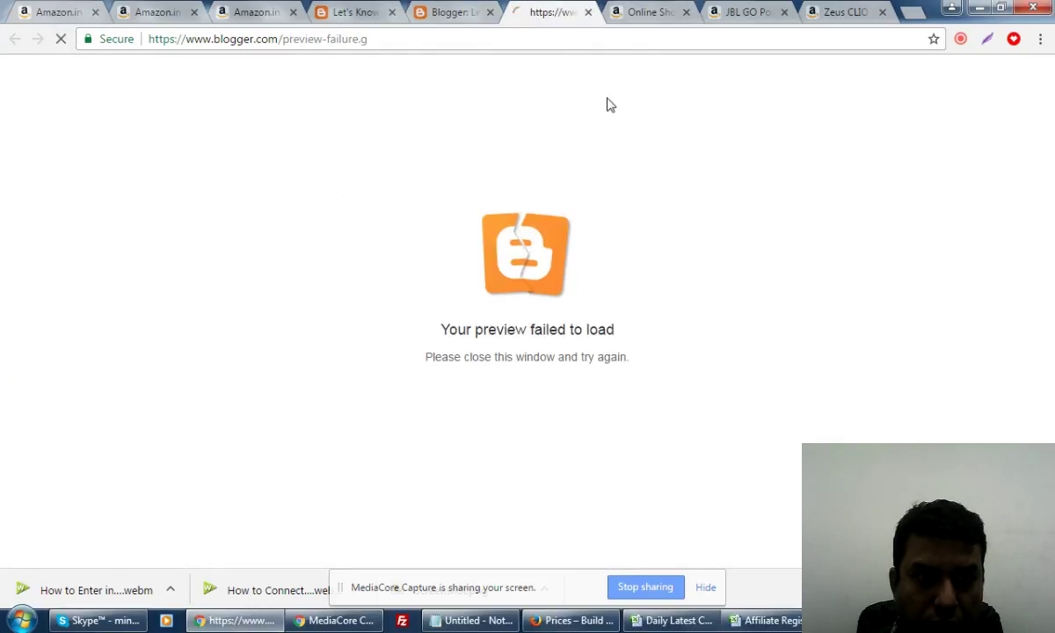
click(588, 14)
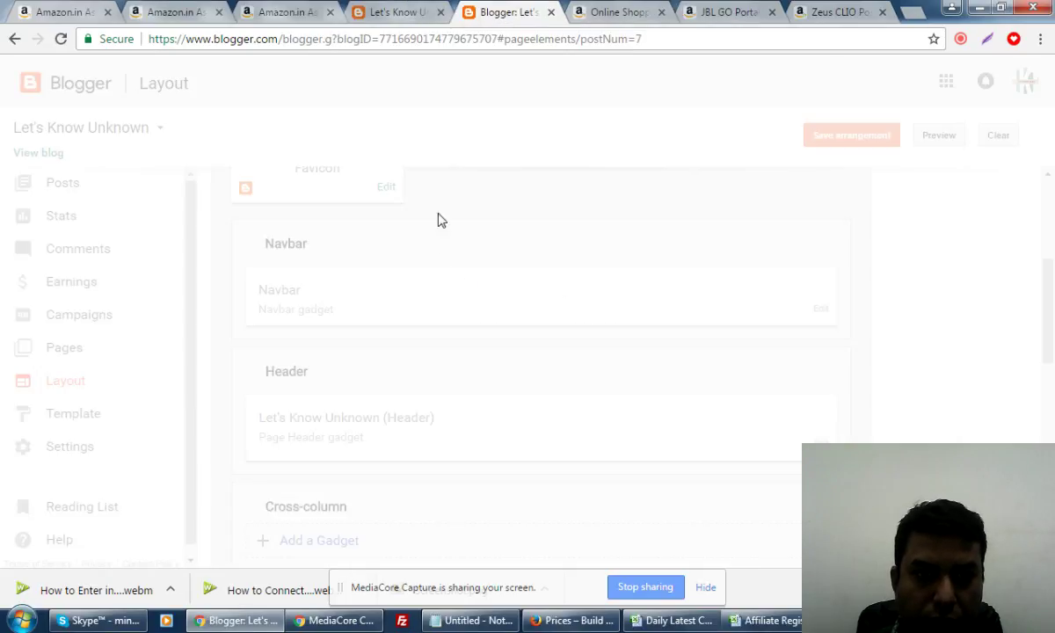
Reload the blog's home page and check the posts and sidebar for the Amazon ads
click(400, 12)
click(61, 39)
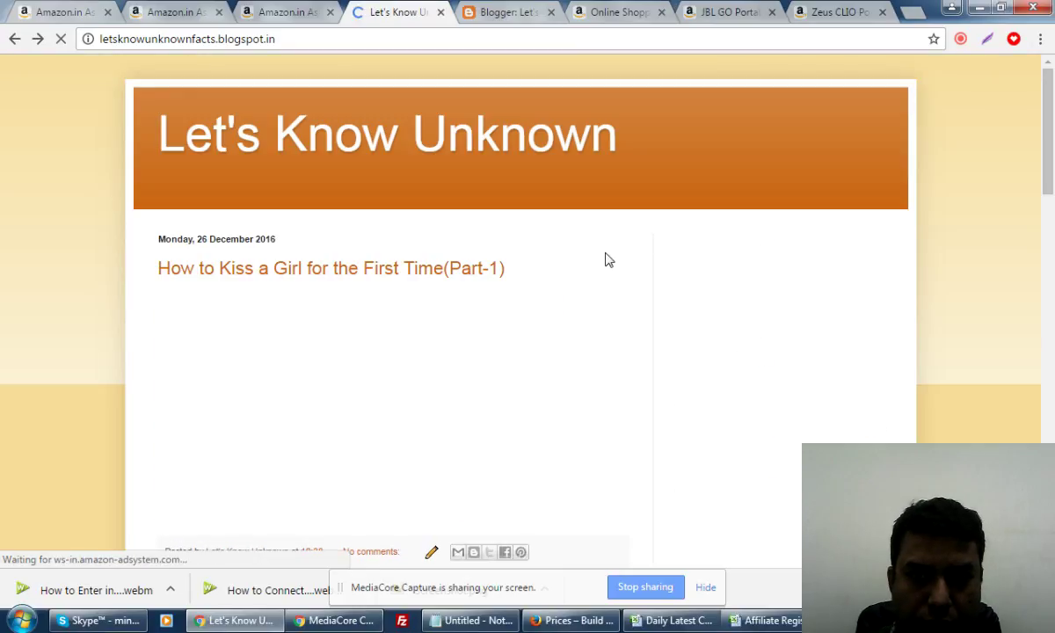
scroll(604, 259, down, 3)
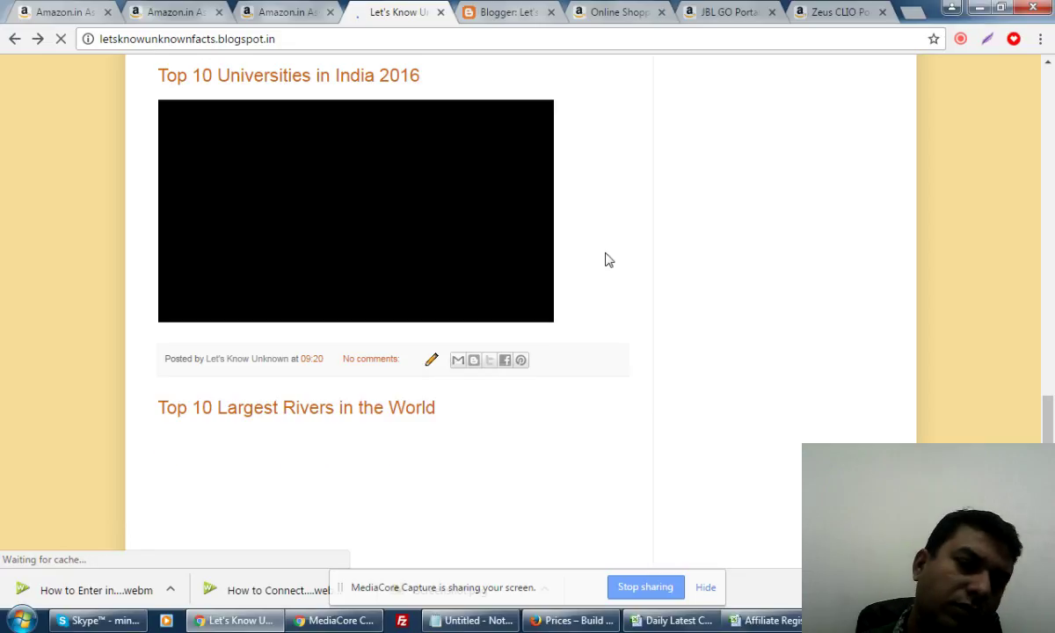
scroll(609, 260, up, 5)
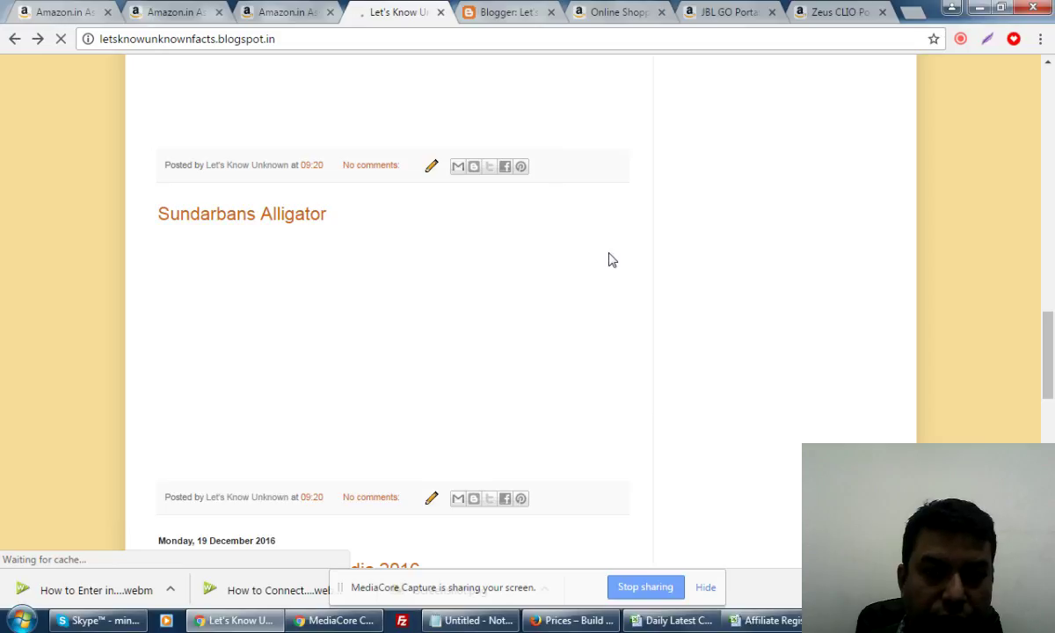
scroll(613, 259, down, 5)
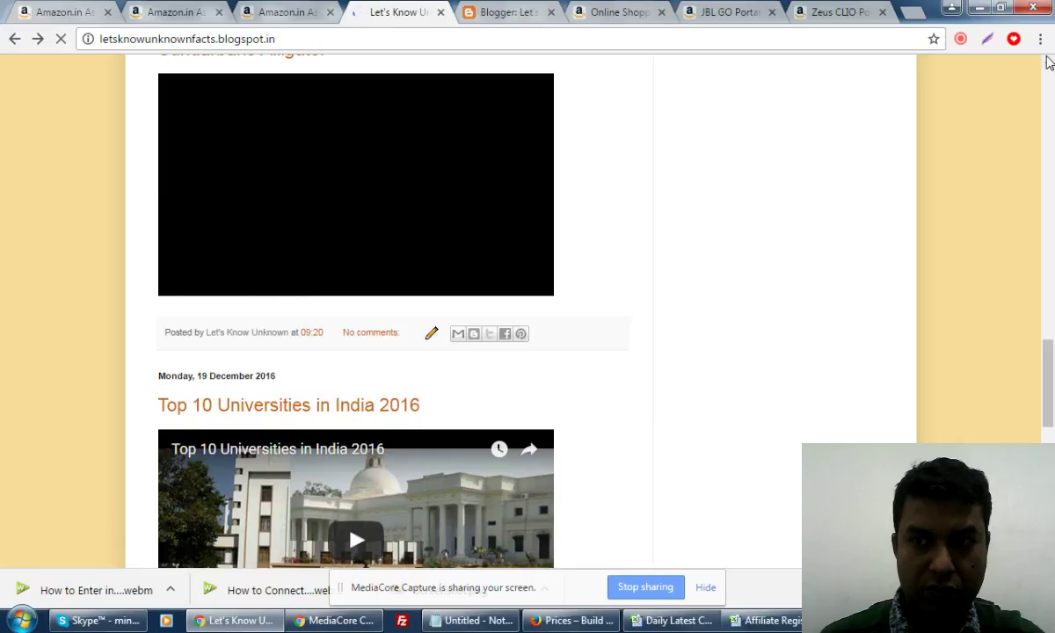
scroll(1048, 65, up, 4)
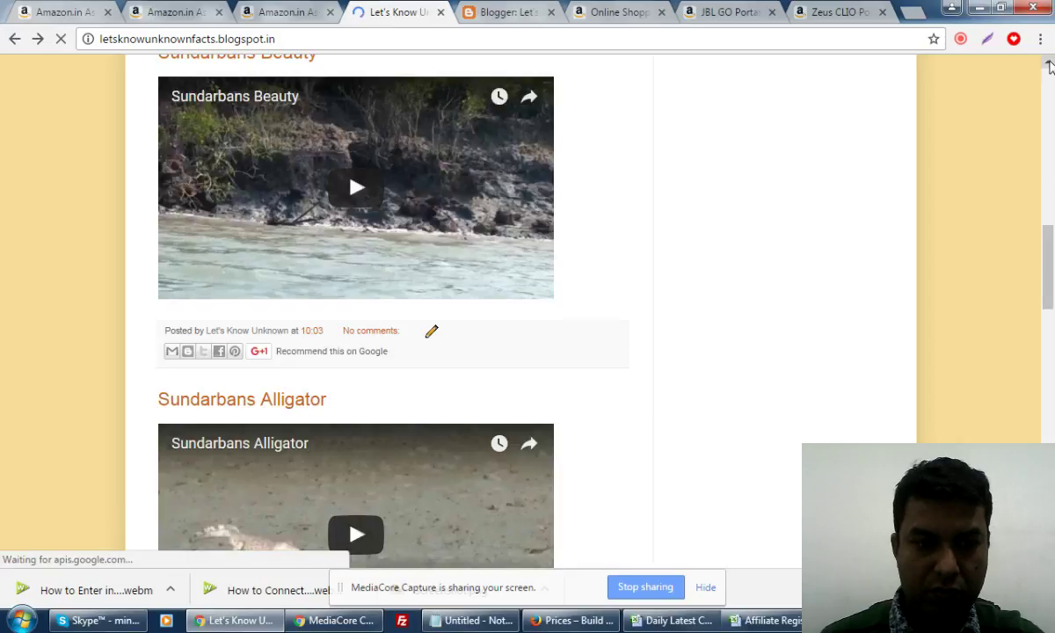
scroll(1047, 65, up, 2)
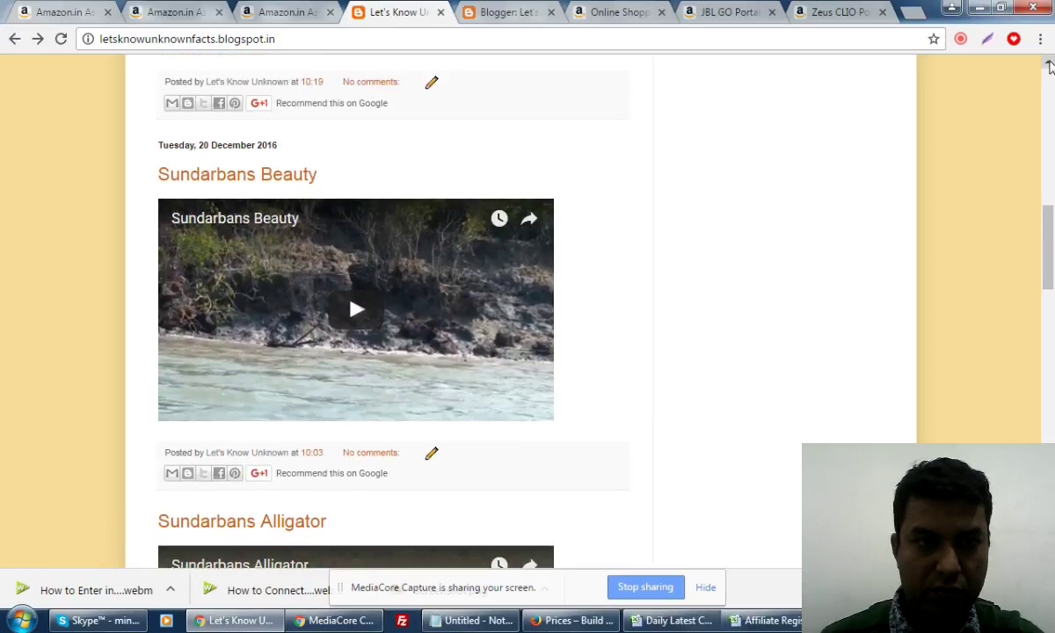
scroll(1048, 65, up, 7)
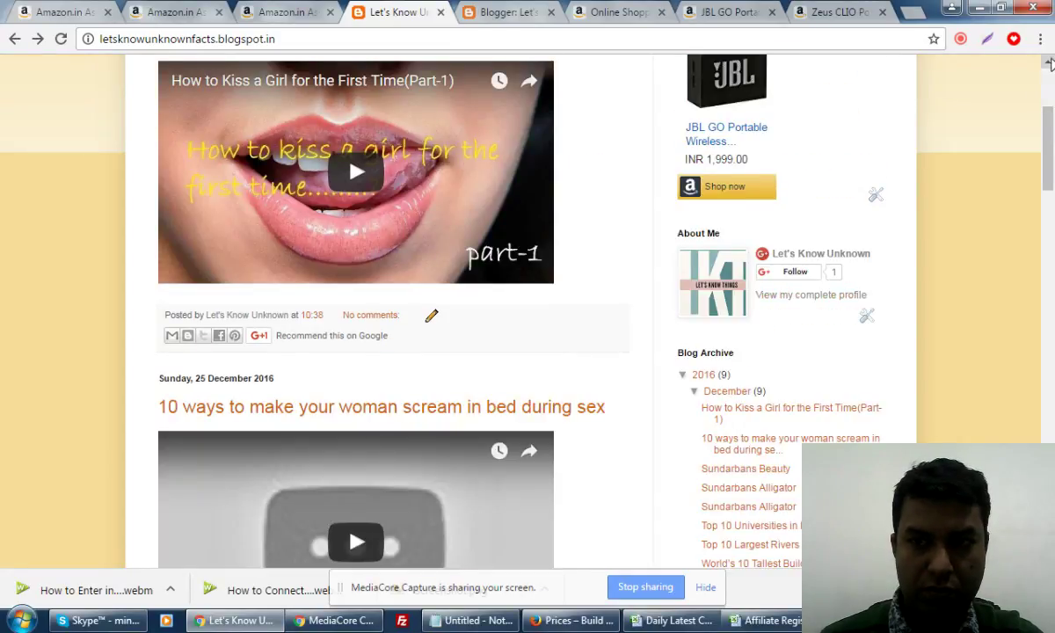
click(1048, 61)
scroll(1048, 62, up, 3)
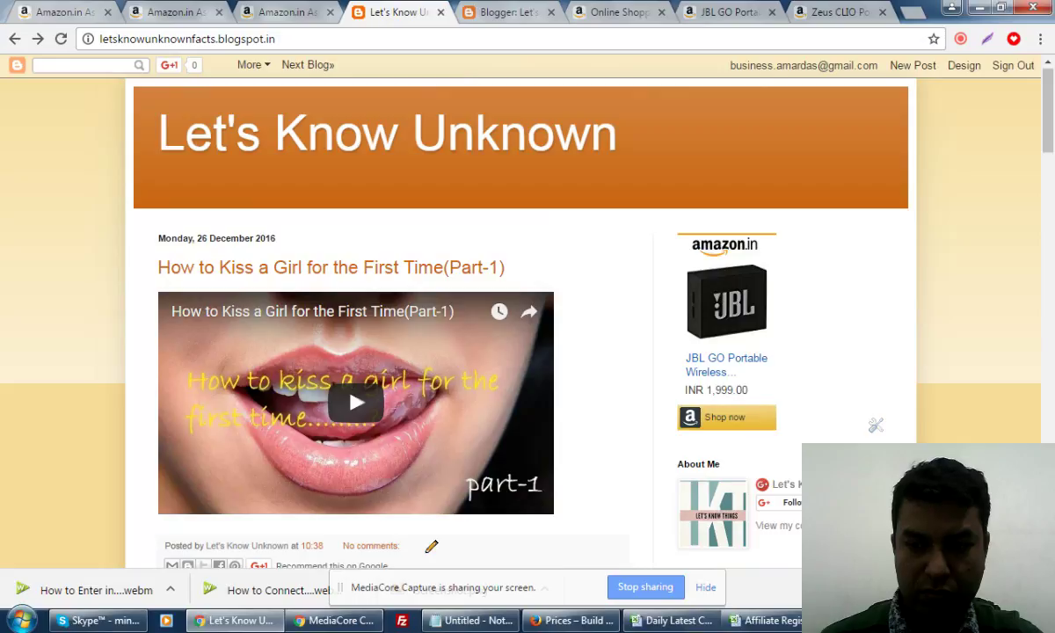
Look through the home page posts for the Amazon widget and open the Top 10 Largest Rivers in the World post to check it
scroll(519, 308, down, 9)
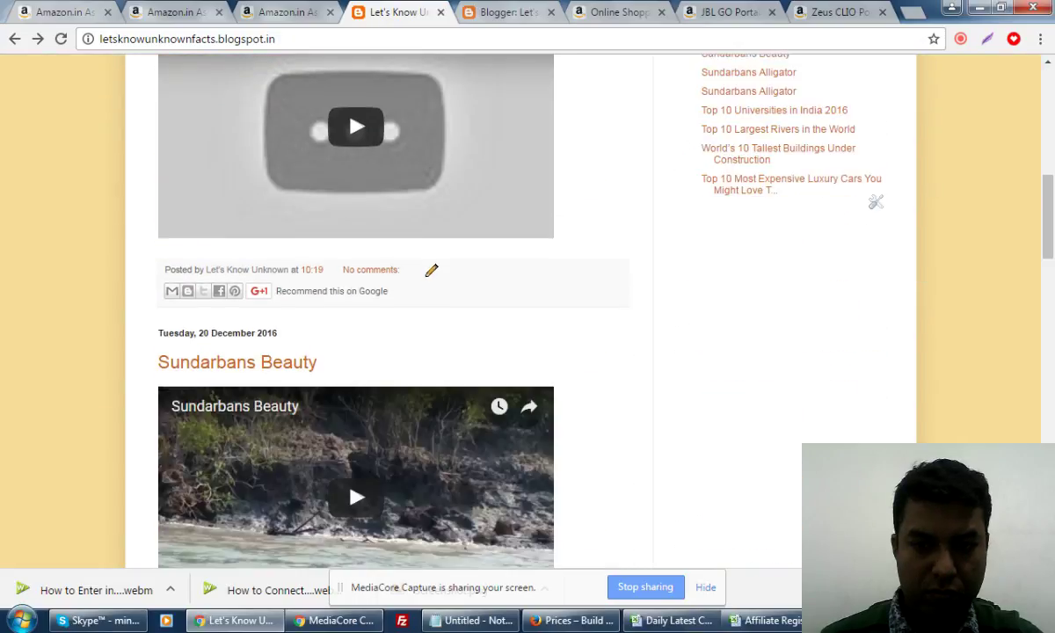
scroll(356, 308, down, 12)
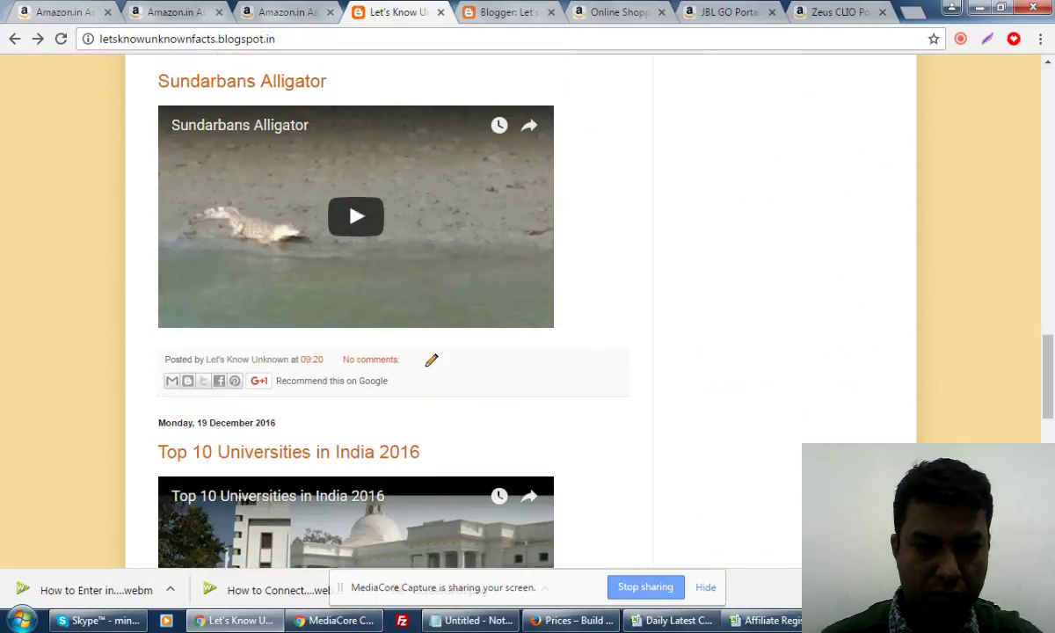
scroll(386, 308, down, 10)
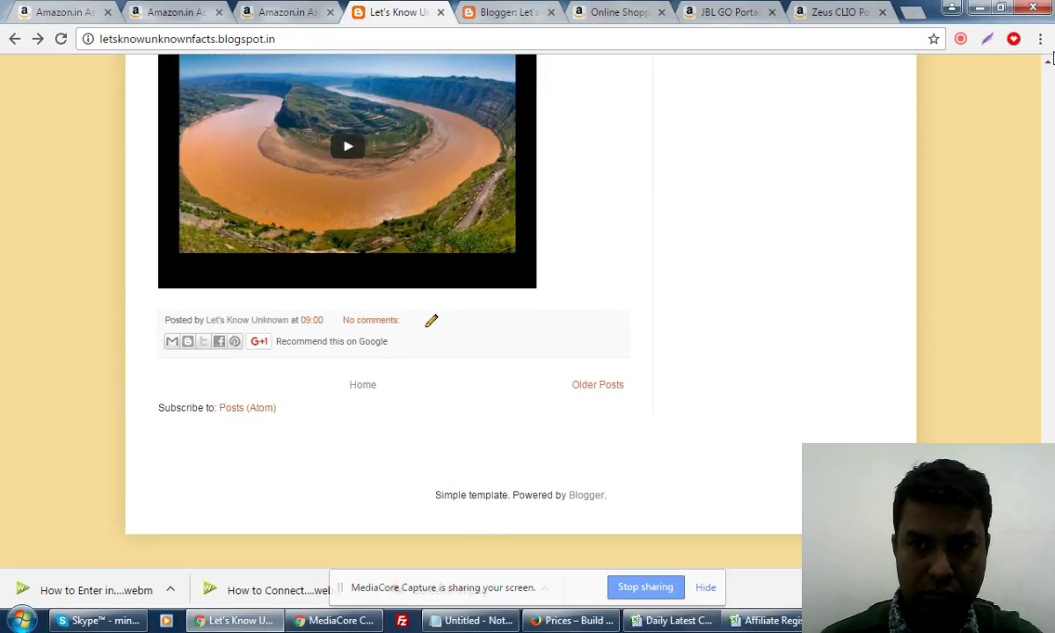
scroll(1046, 66, up, 1)
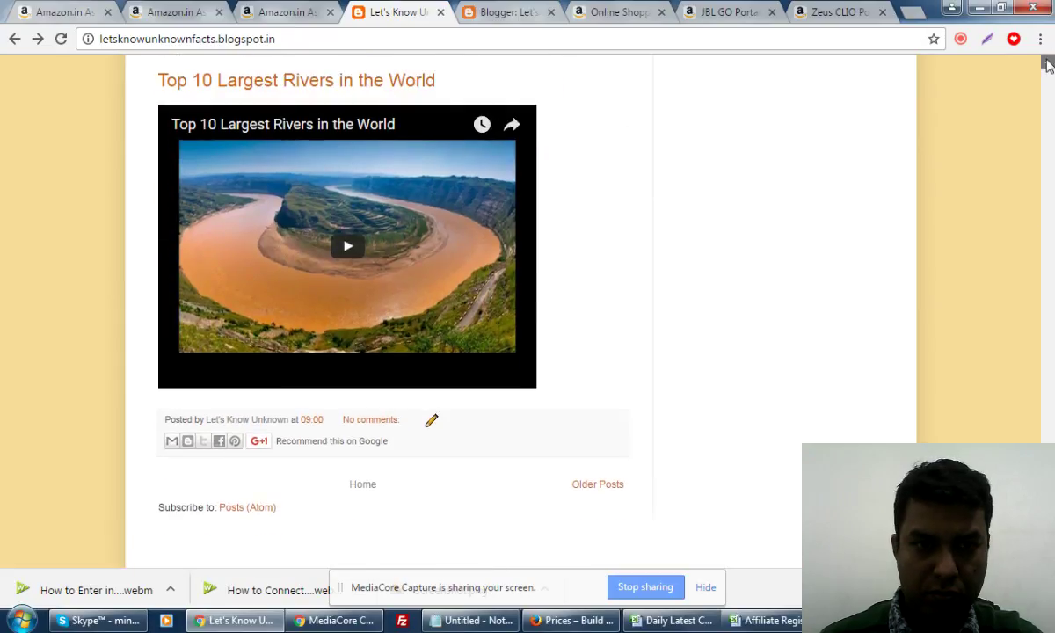
click(1047, 62)
click(429, 114)
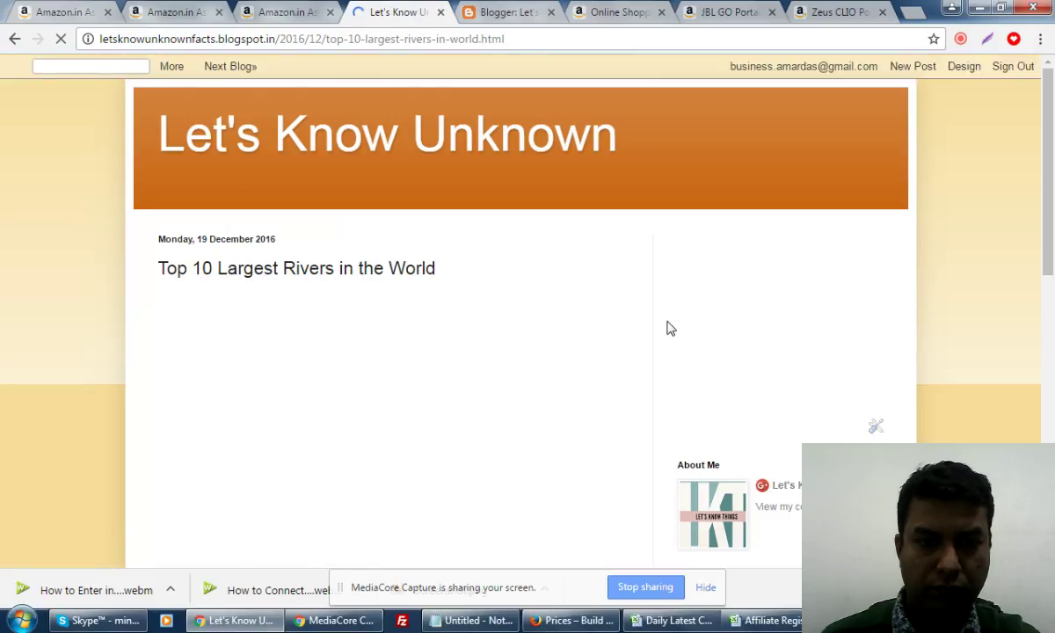
scroll(666, 328, down, 3)
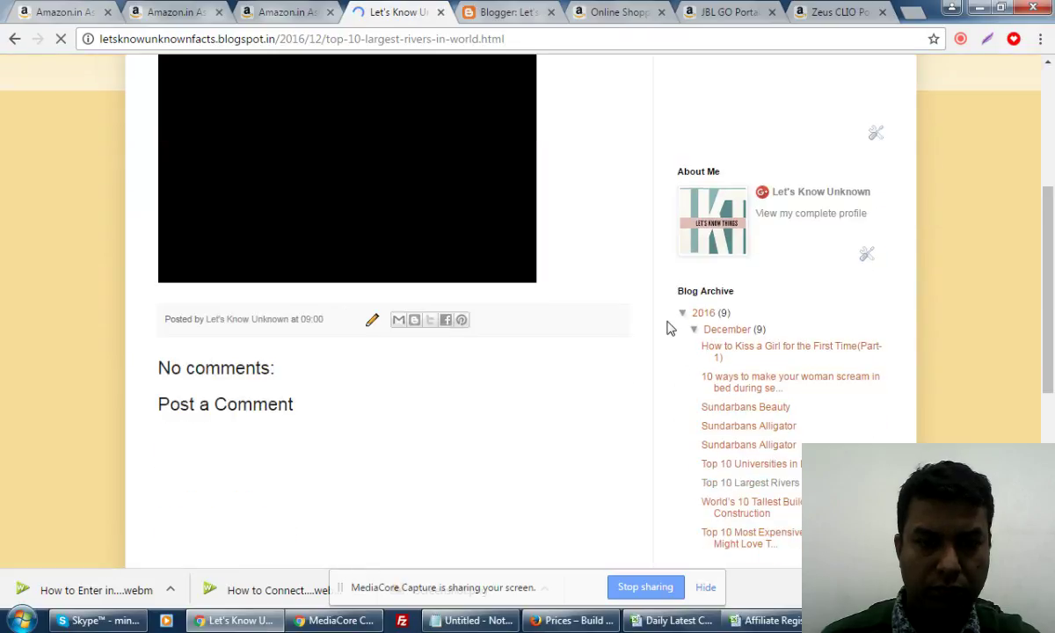
scroll(666, 327, down, 1)
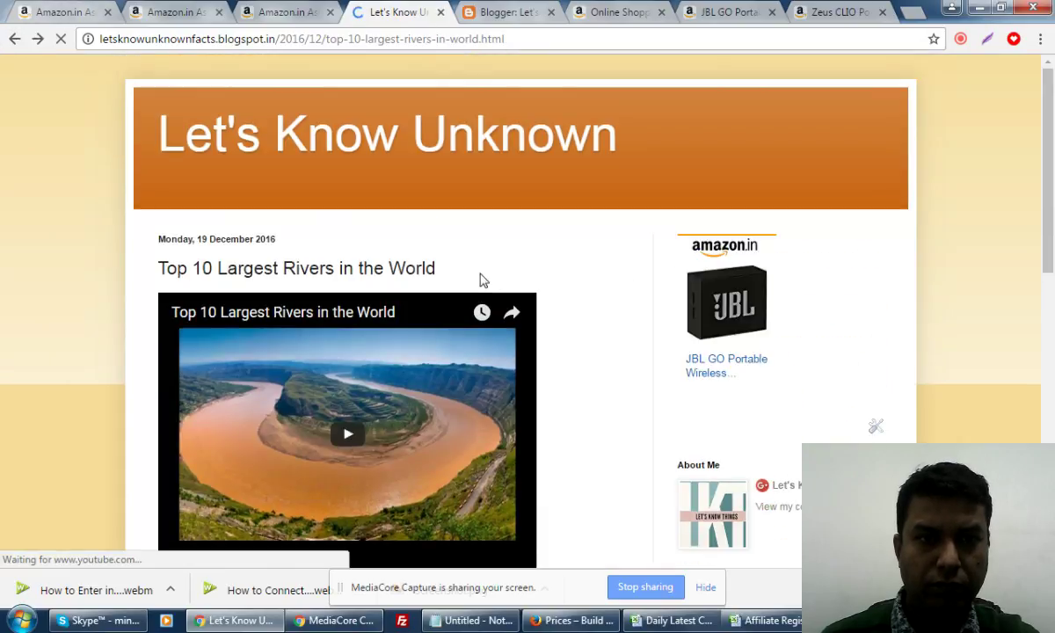
Check the Sound Speaker widget code page, then reload the Blogger layout page and return to it
click(157, 12)
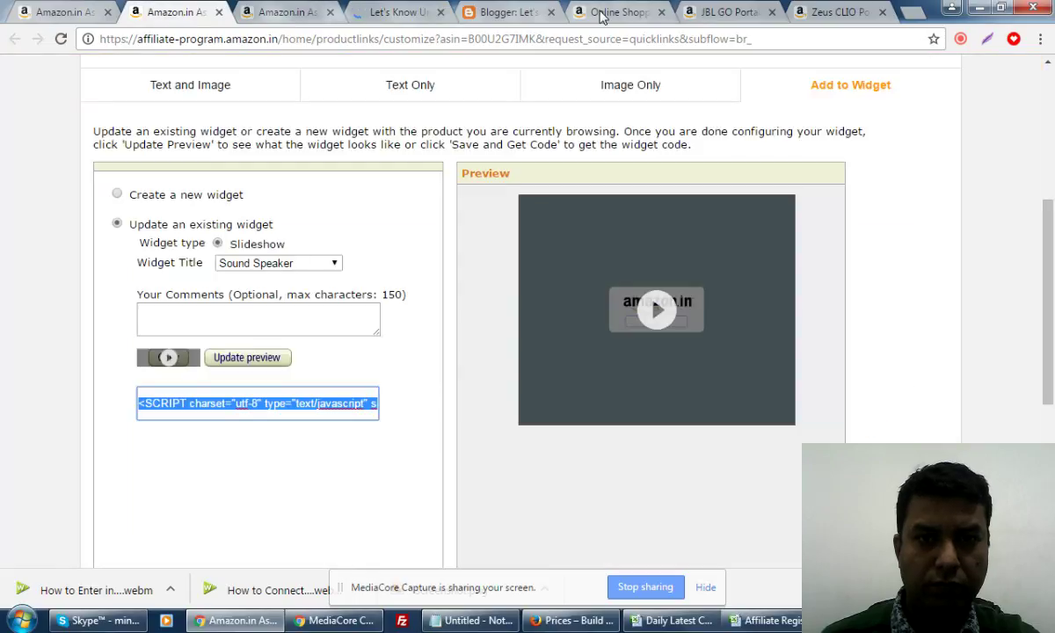
click(506, 12)
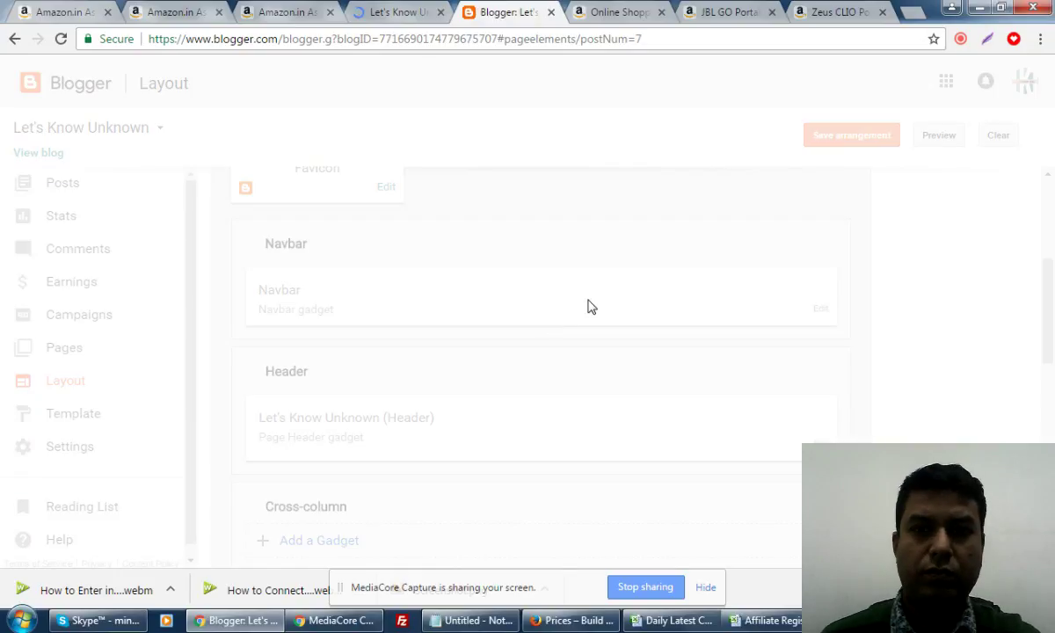
click(60, 41)
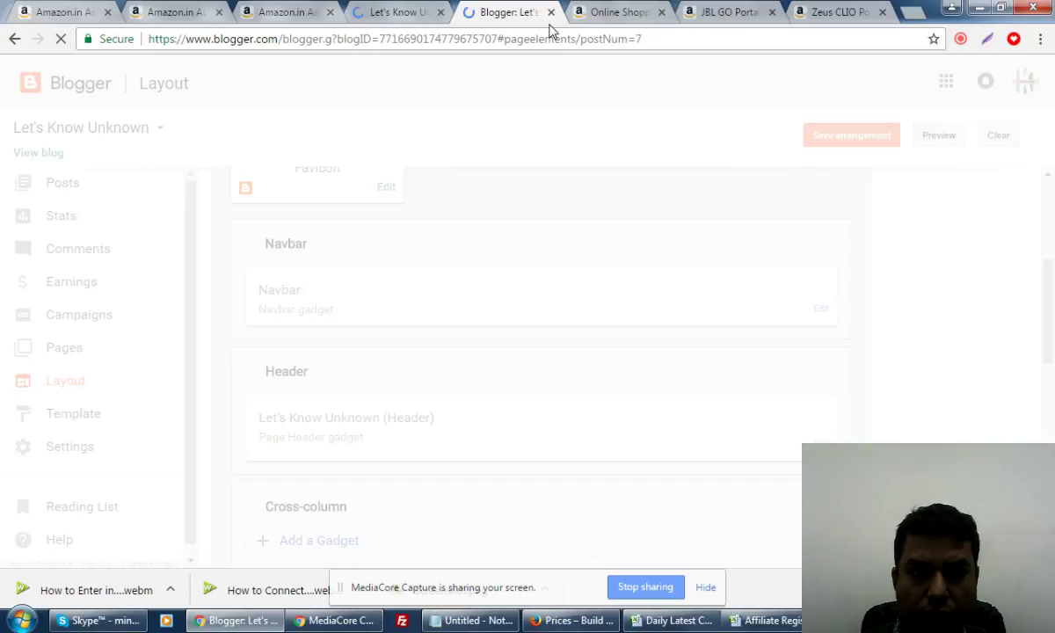
click(380, 15)
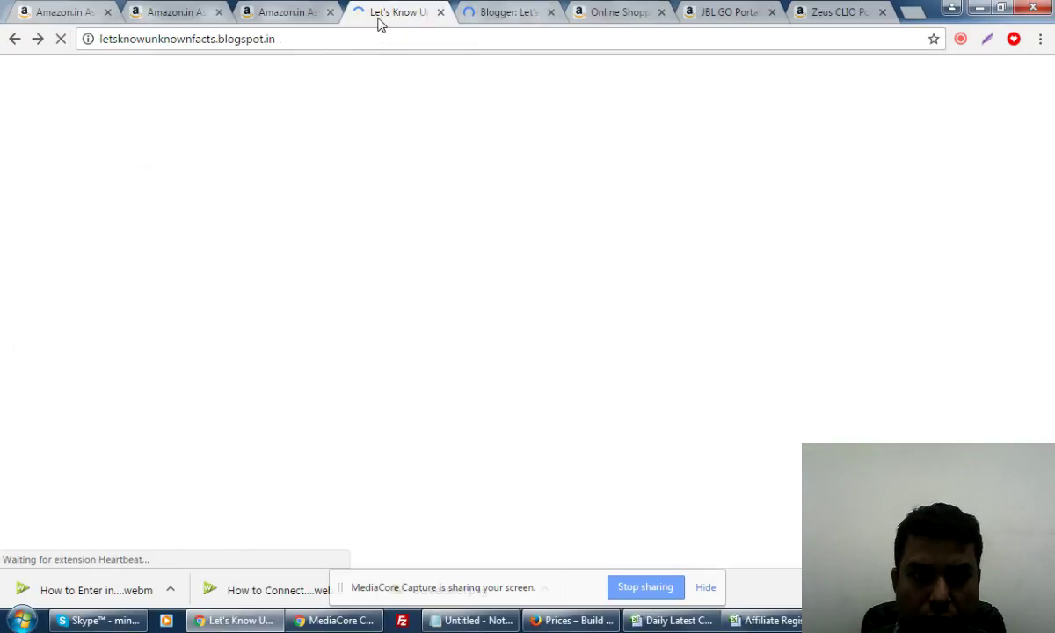
click(510, 15)
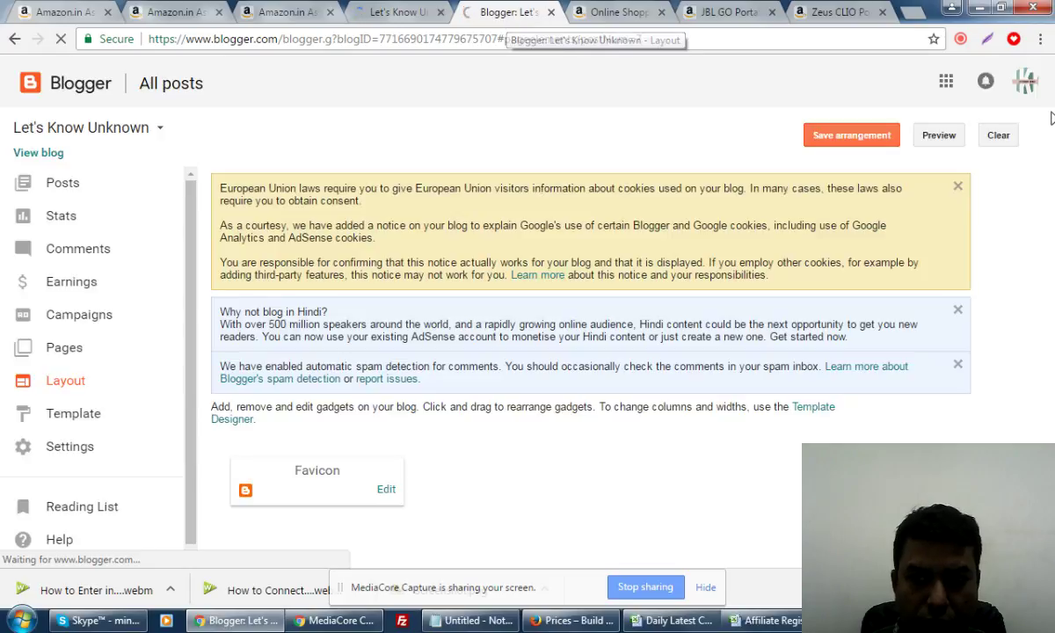
Add an HTML/JavaScript gadget with the copied Amazon widget code to sidebar-right-1, and save the gadget and the layout arrangement
drag(1052, 239, 1052, 438)
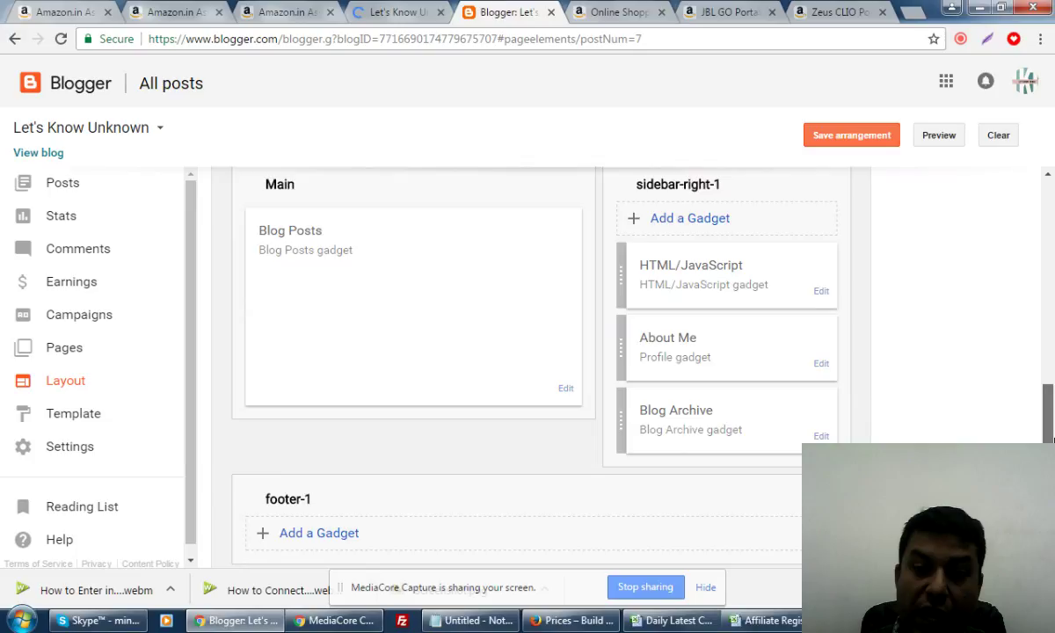
click(700, 226)
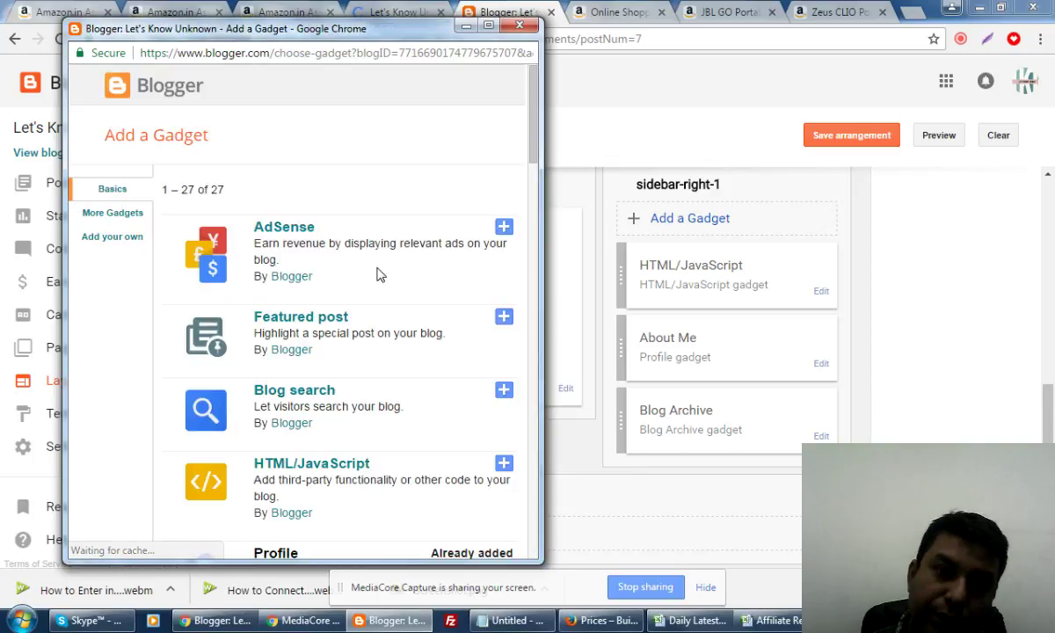
drag(534, 154, 535, 186)
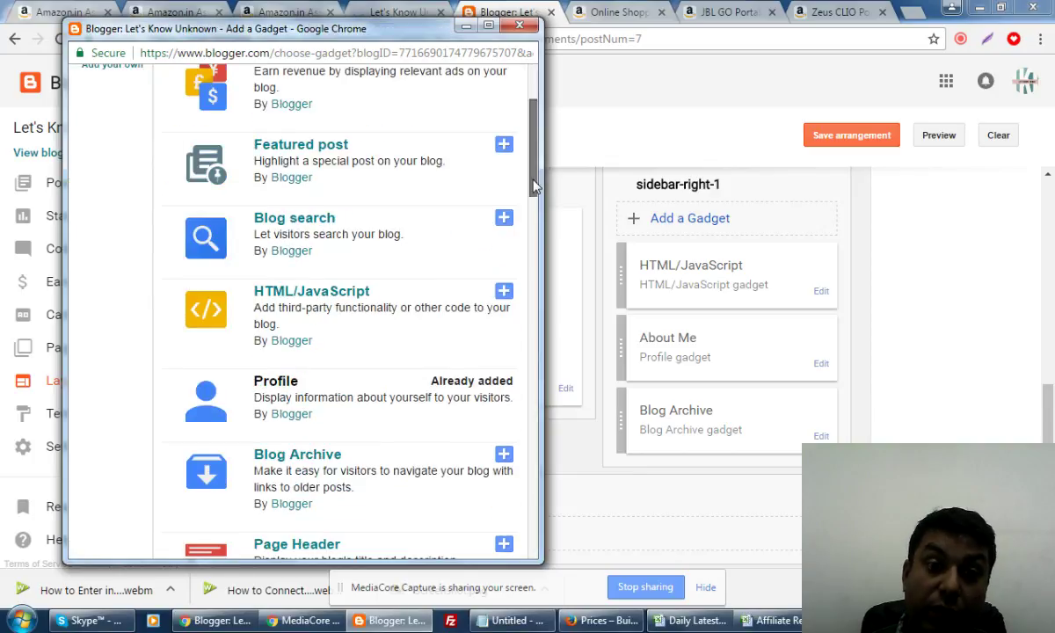
click(503, 292)
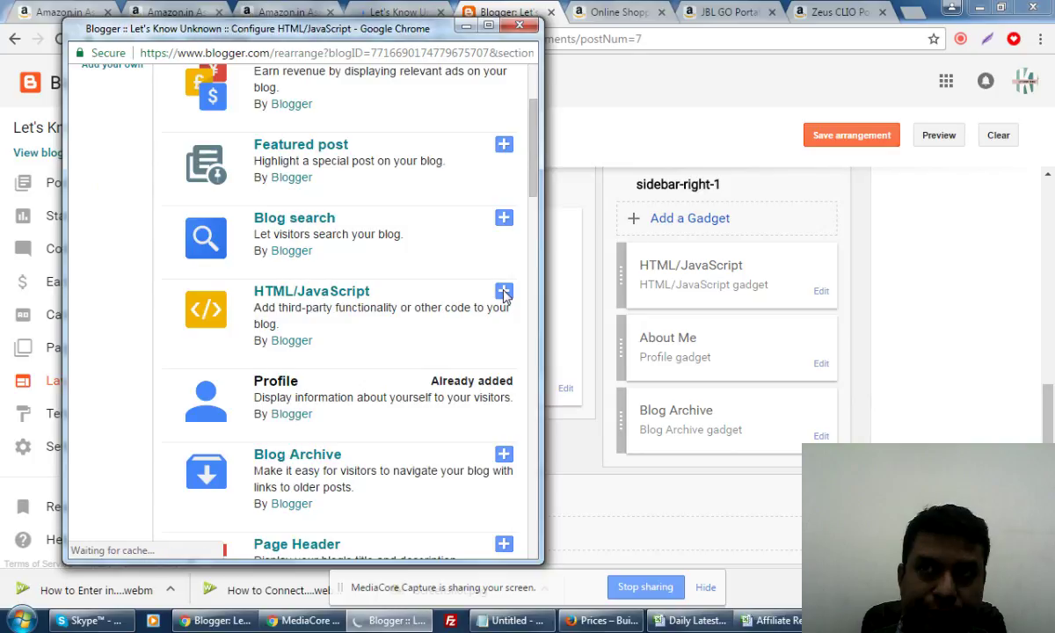
click(313, 297)
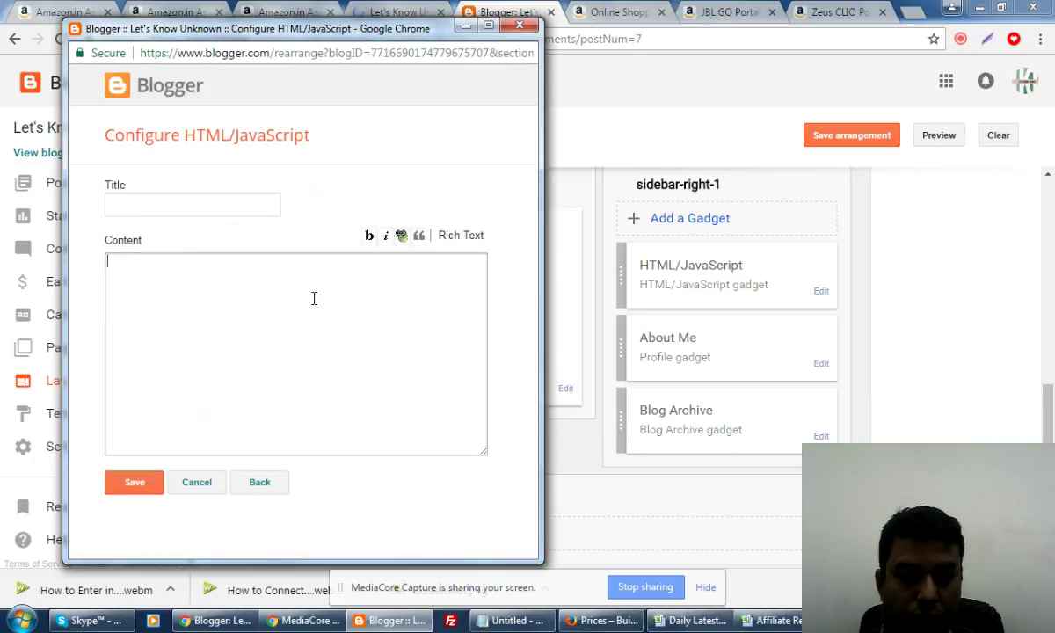
key(ctrl+v)
click(139, 484)
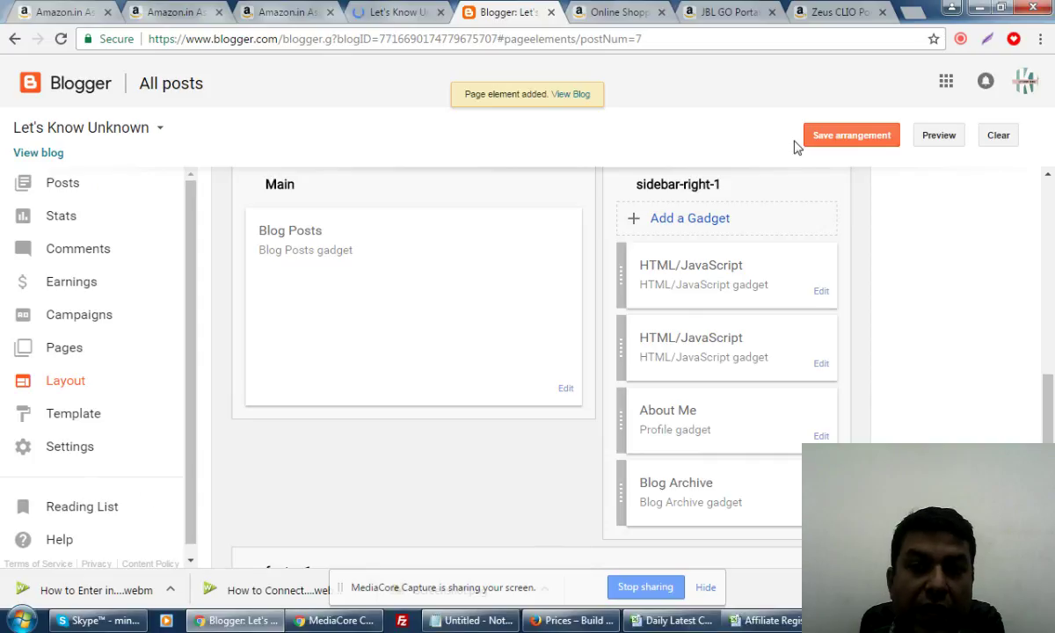
click(829, 143)
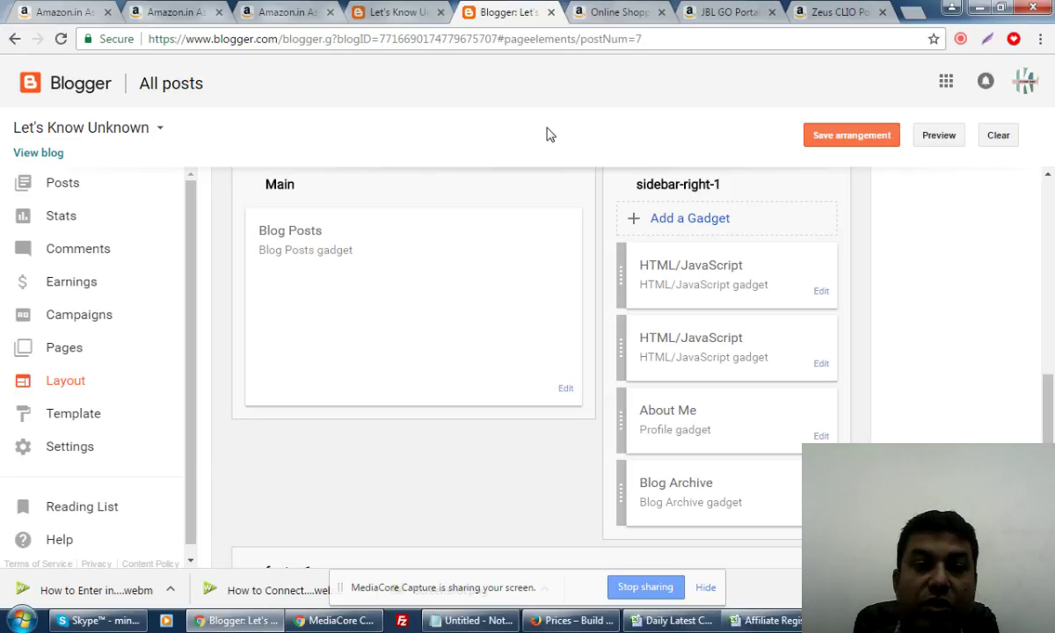
click(865, 138)
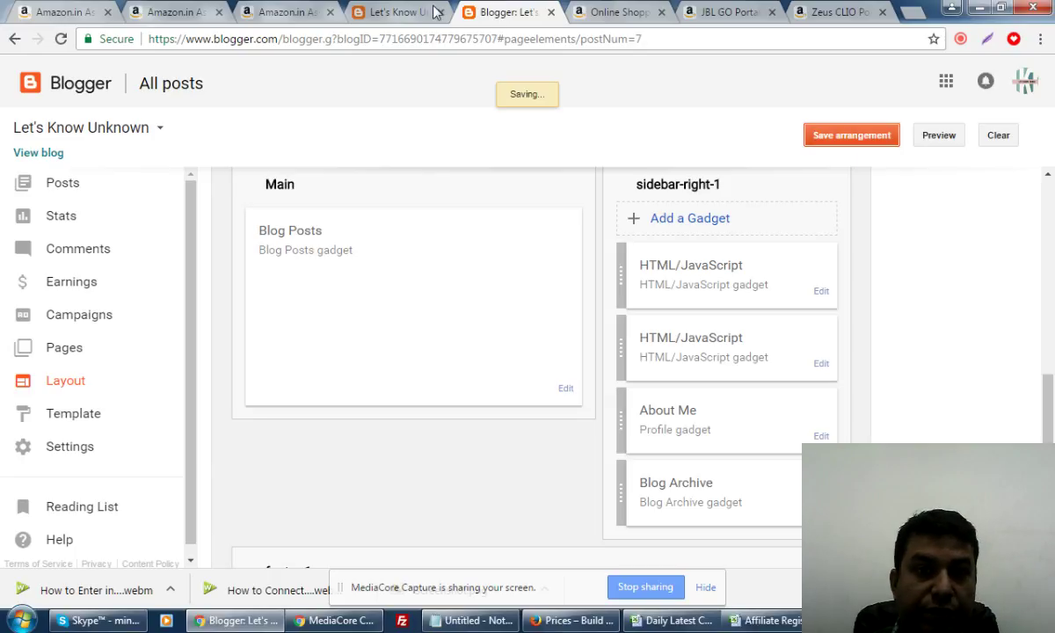
Reload the blog's home page and check the sidebar for the Amazon slideshow widget
click(417, 11)
click(61, 39)
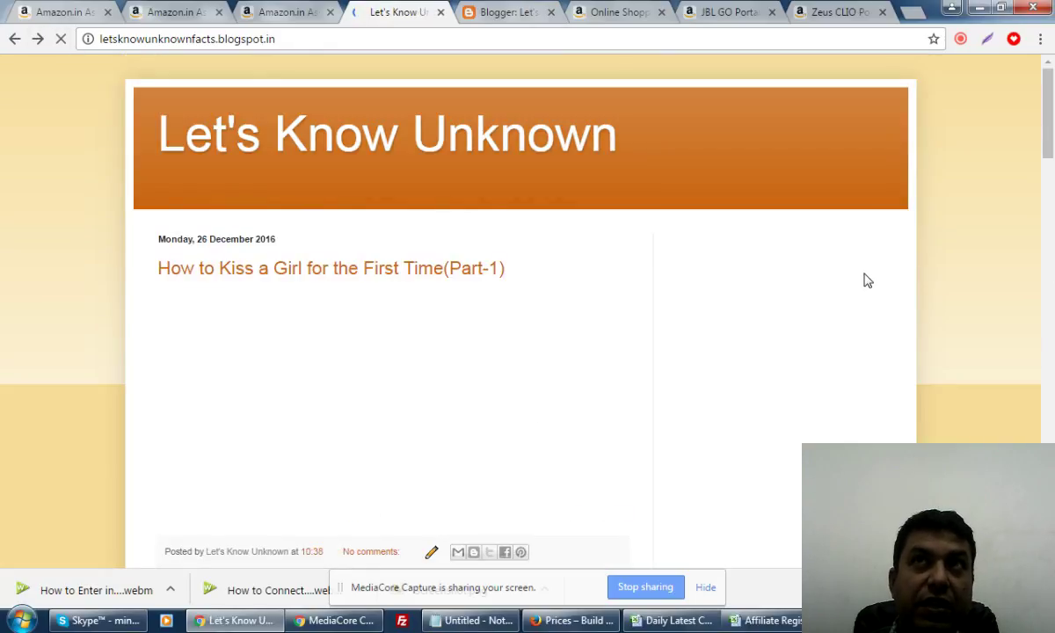
scroll(867, 278, down, 2)
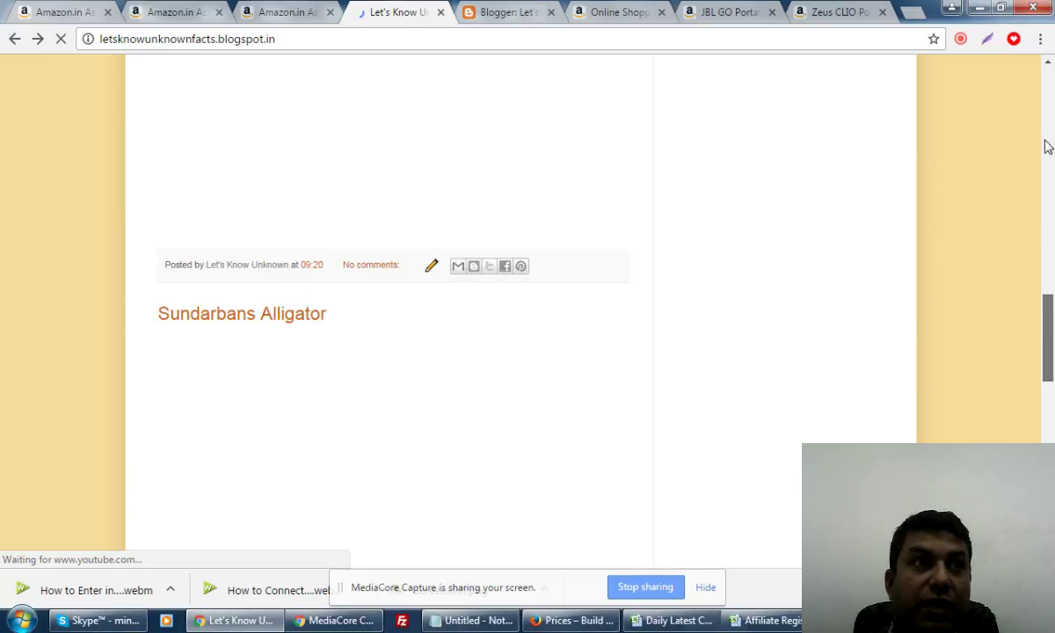
scroll(1046, 104, up, 8)
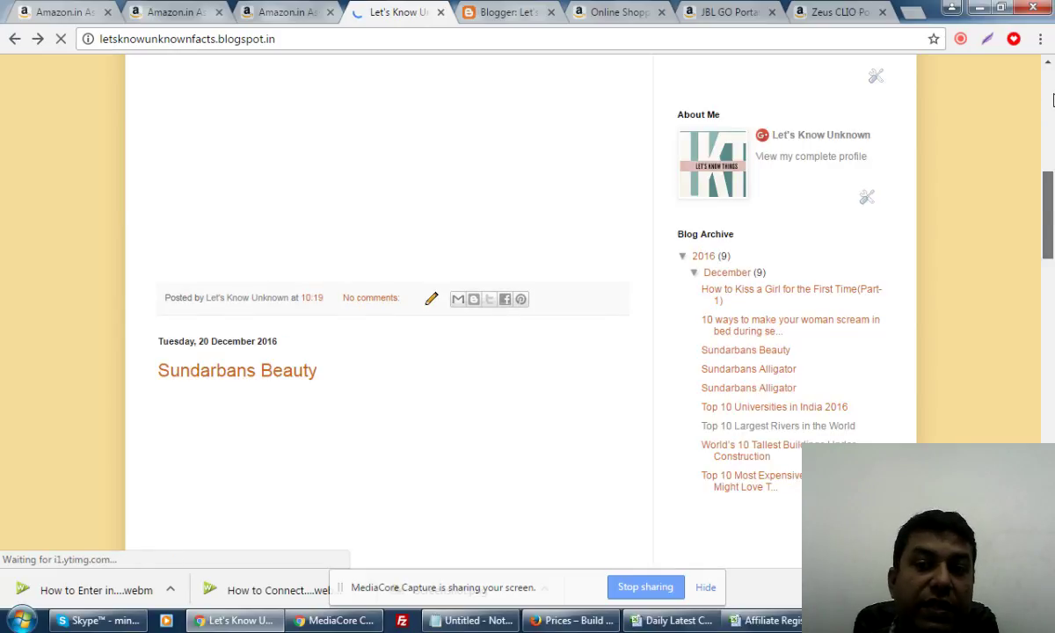
drag(1048, 197, 1048, 101)
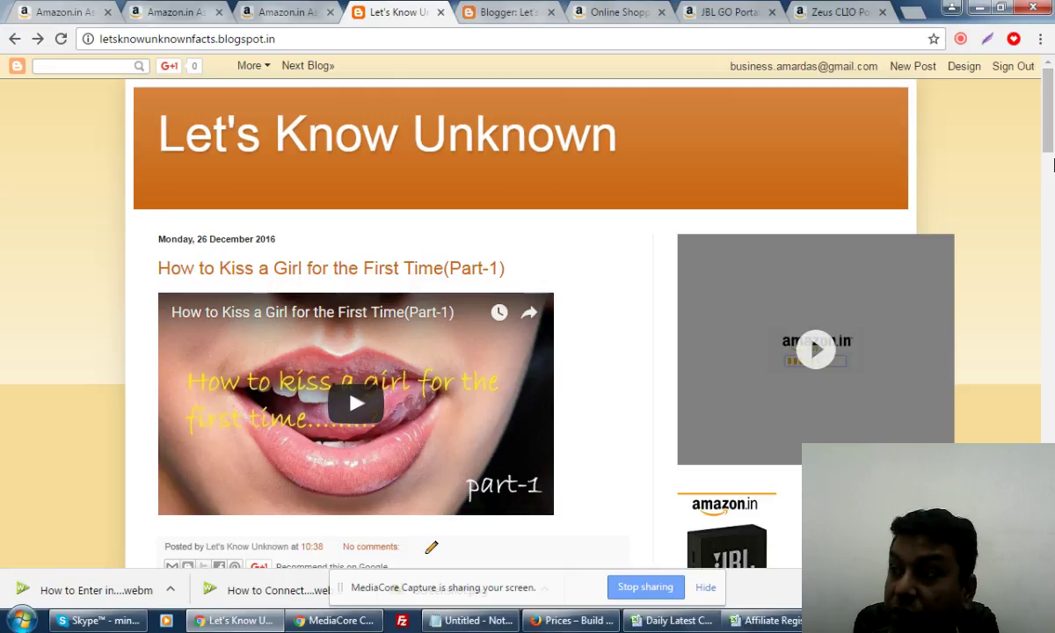
Play the Amazon slideshow in the blog sidebar and view the JBL speaker's product details
click(818, 352)
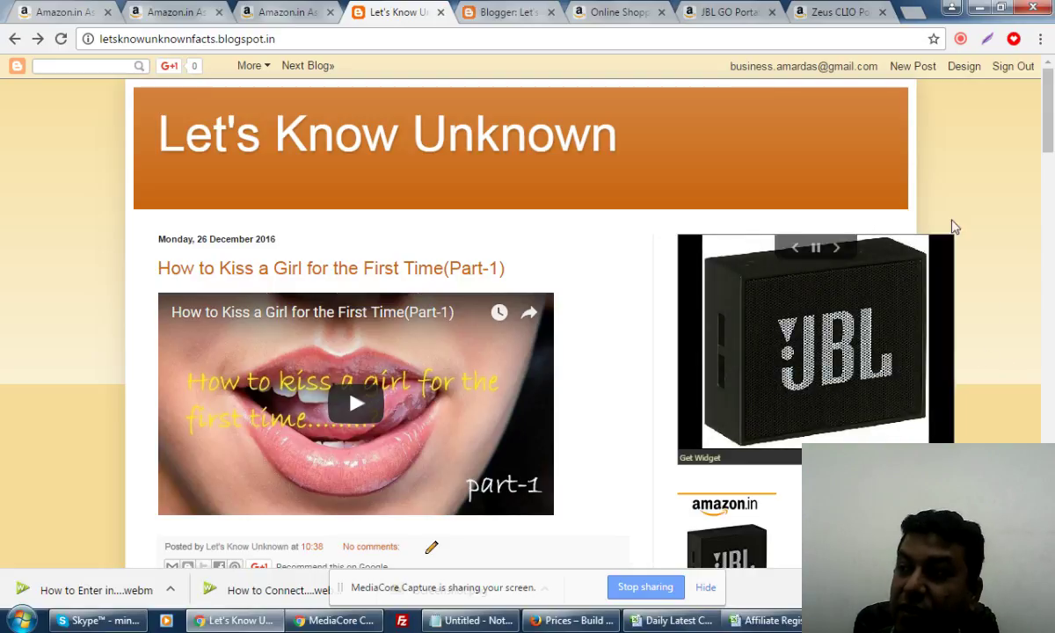
mouse_move(844, 256)
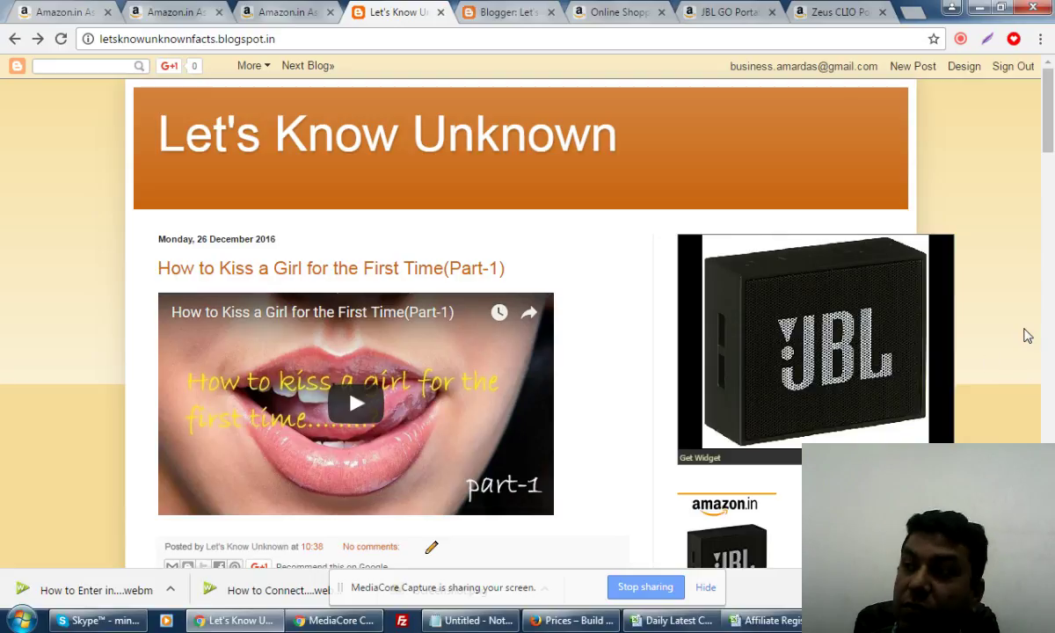
mouse_move(785, 379)
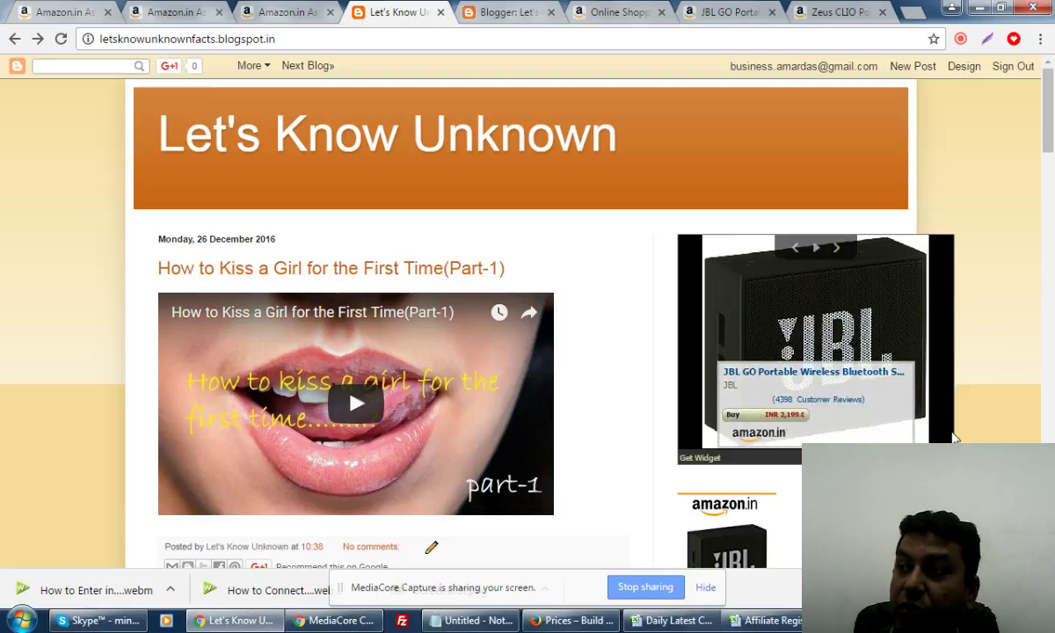
Open the JBL speaker's Amazon page from the blog's slideshow widget and check the associate tracking tag in its address
click(785, 380)
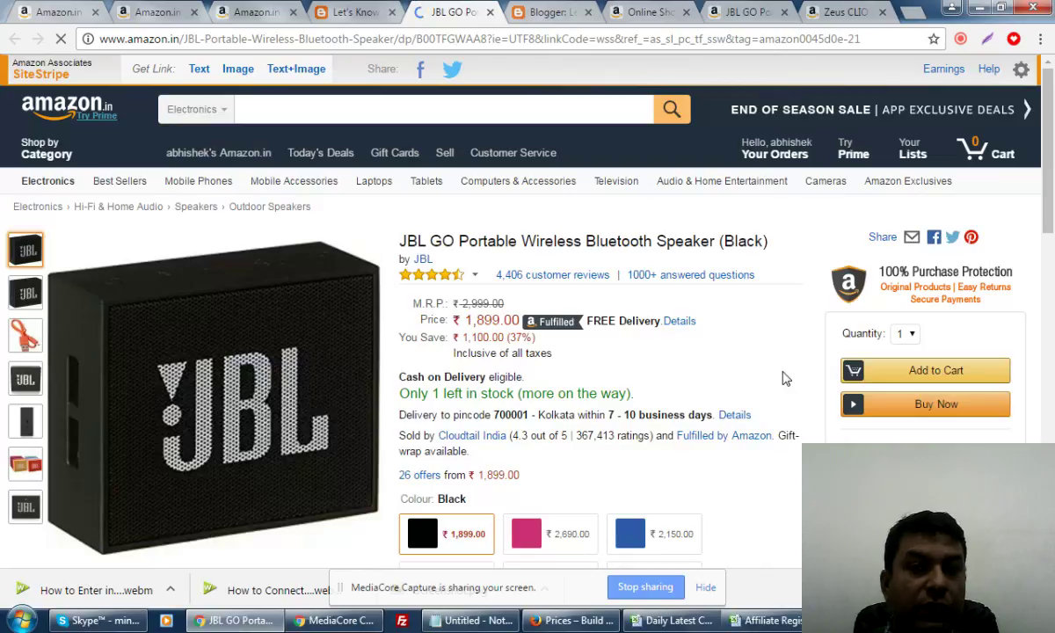
drag(764, 38, 905, 39)
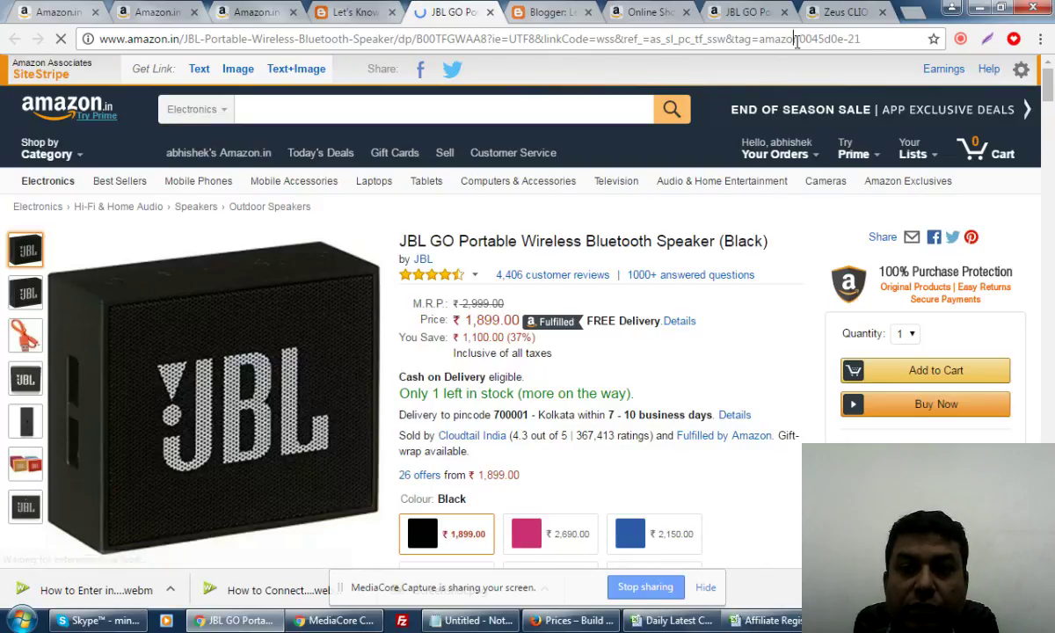
drag(753, 38, 985, 46)
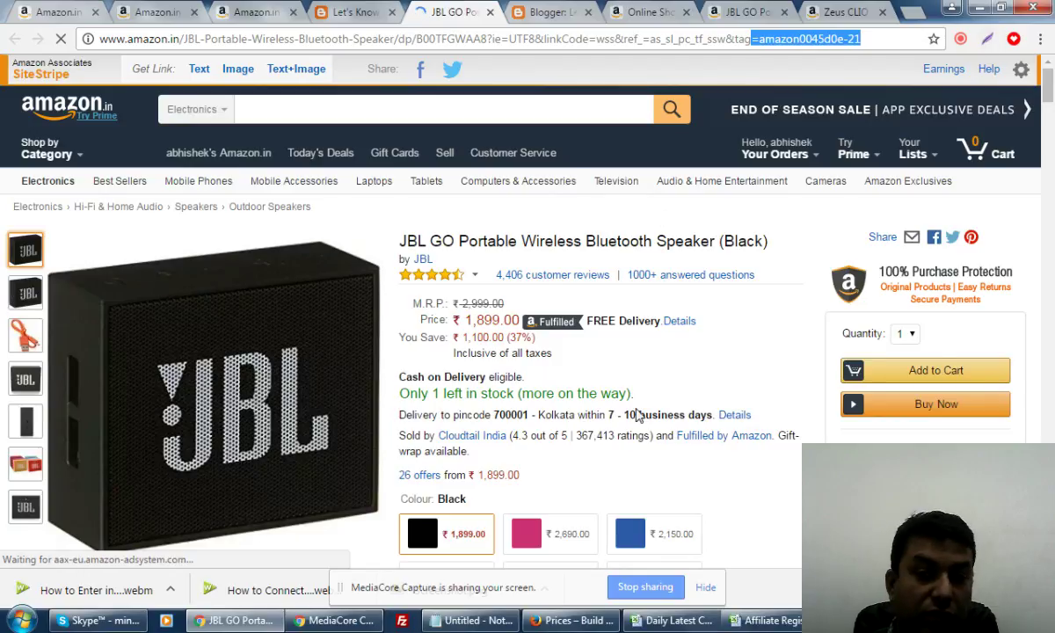
scroll(635, 417, down, 5)
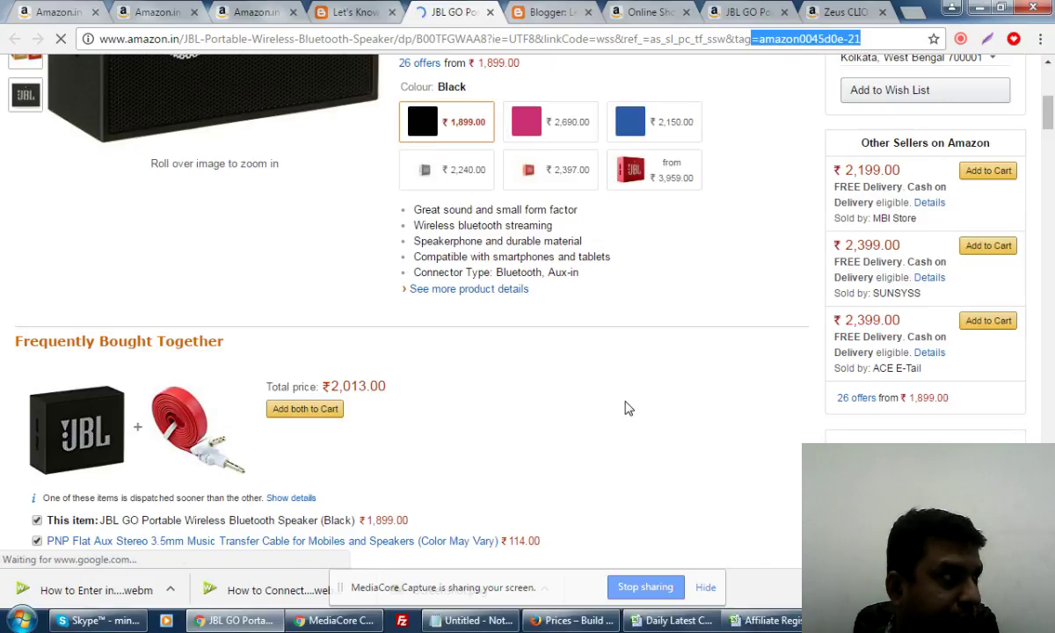
Close the Text link dialog in Amazon Associates, reload the home page and examine the Summary for This Month figures
click(145, 13)
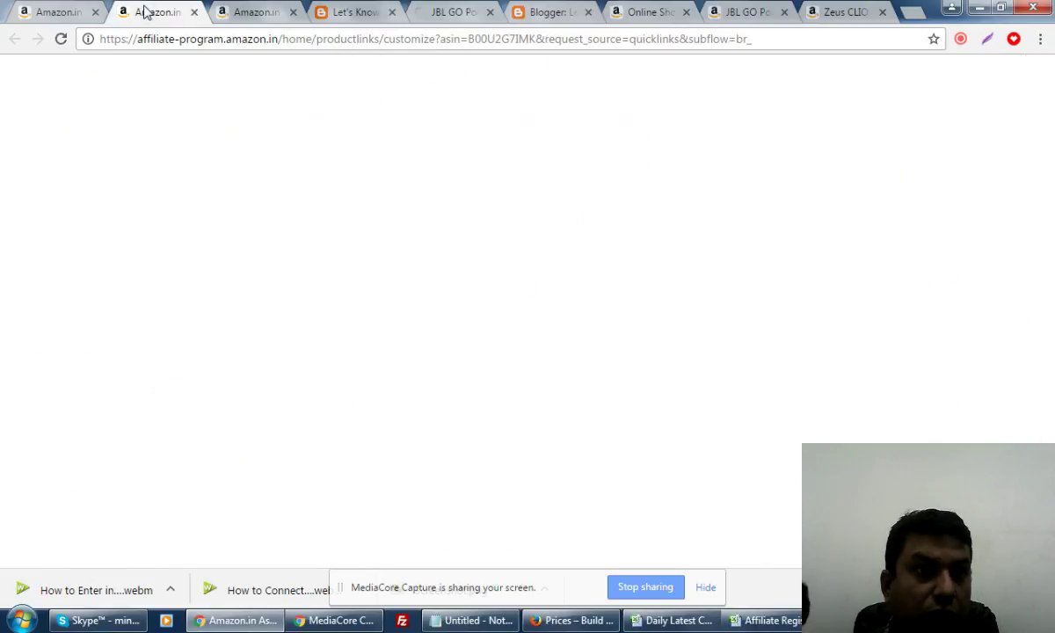
click(77, 12)
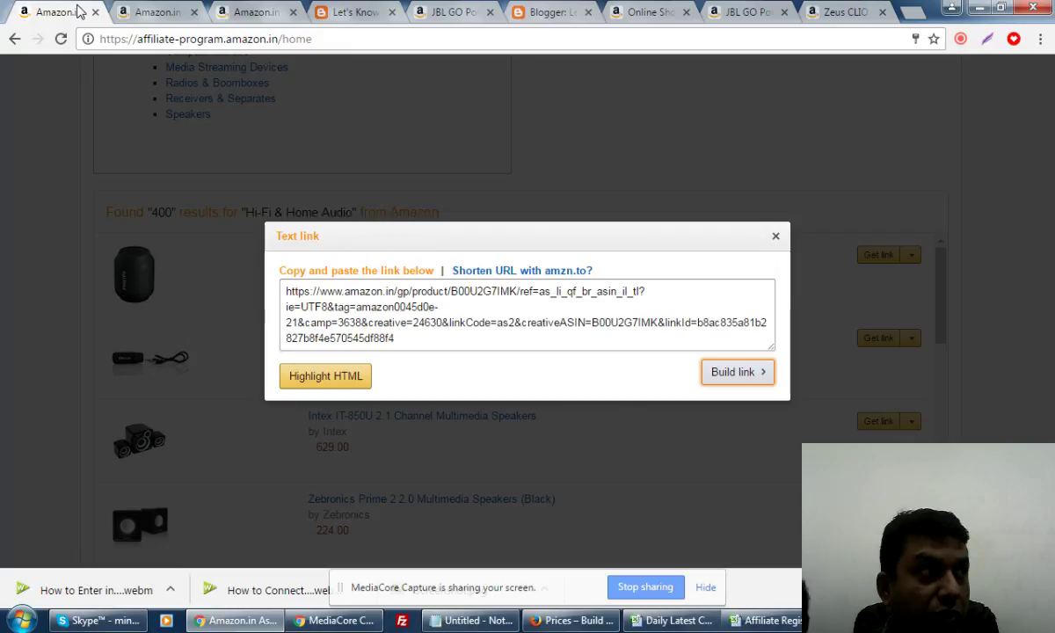
click(777, 238)
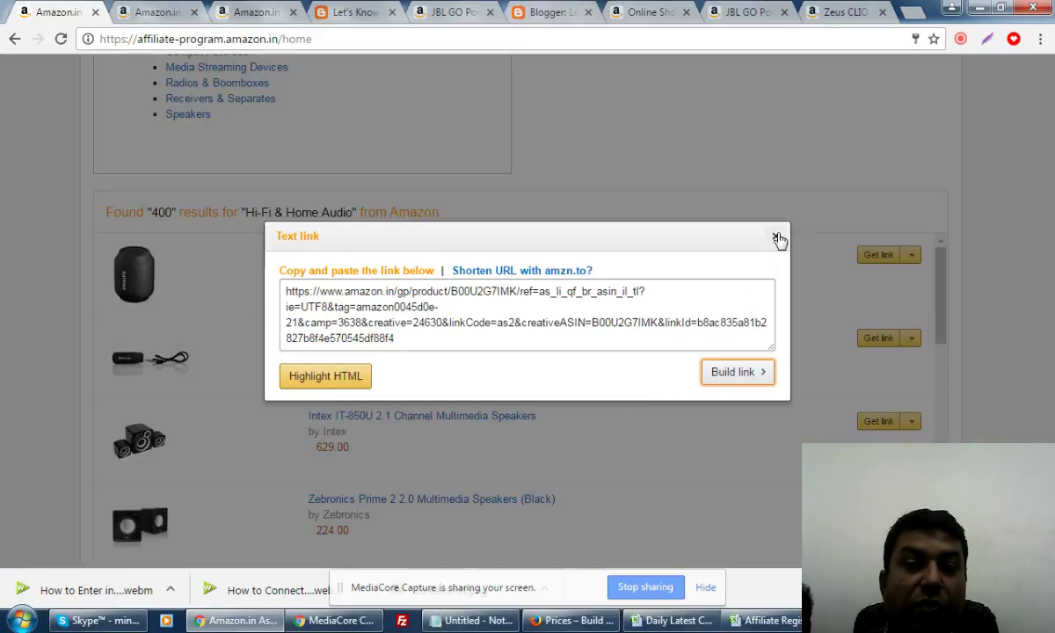
scroll(527, 263, up, 4)
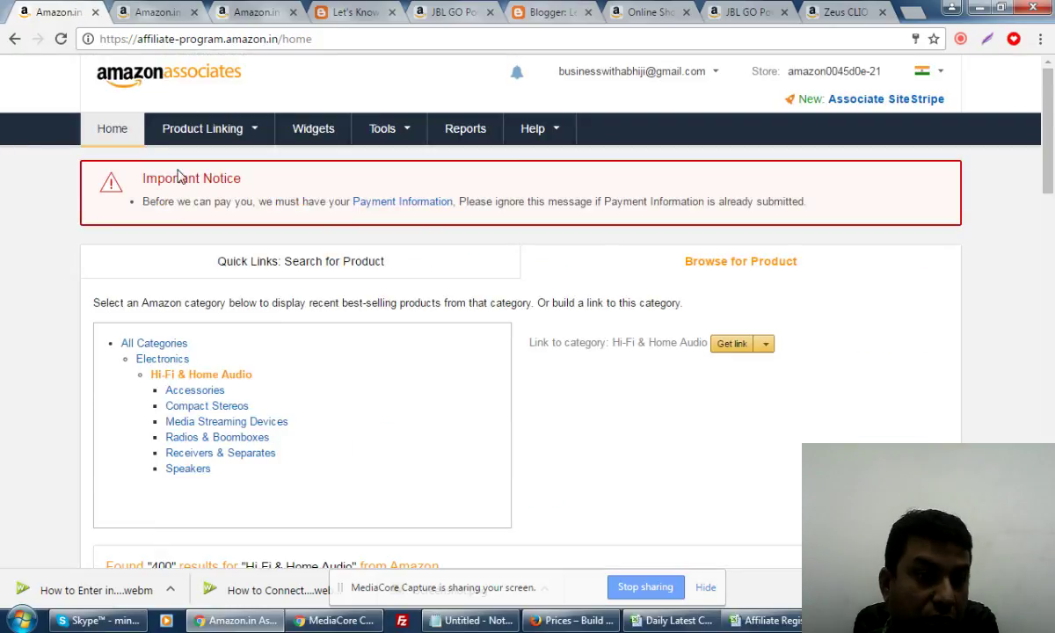
click(113, 128)
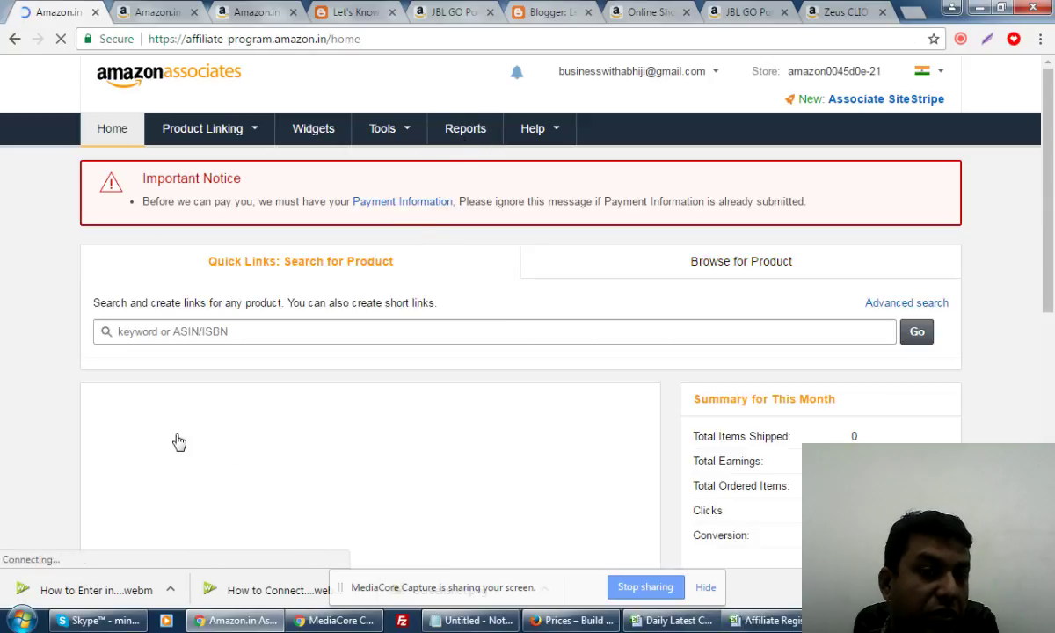
scroll(791, 396, down, 3)
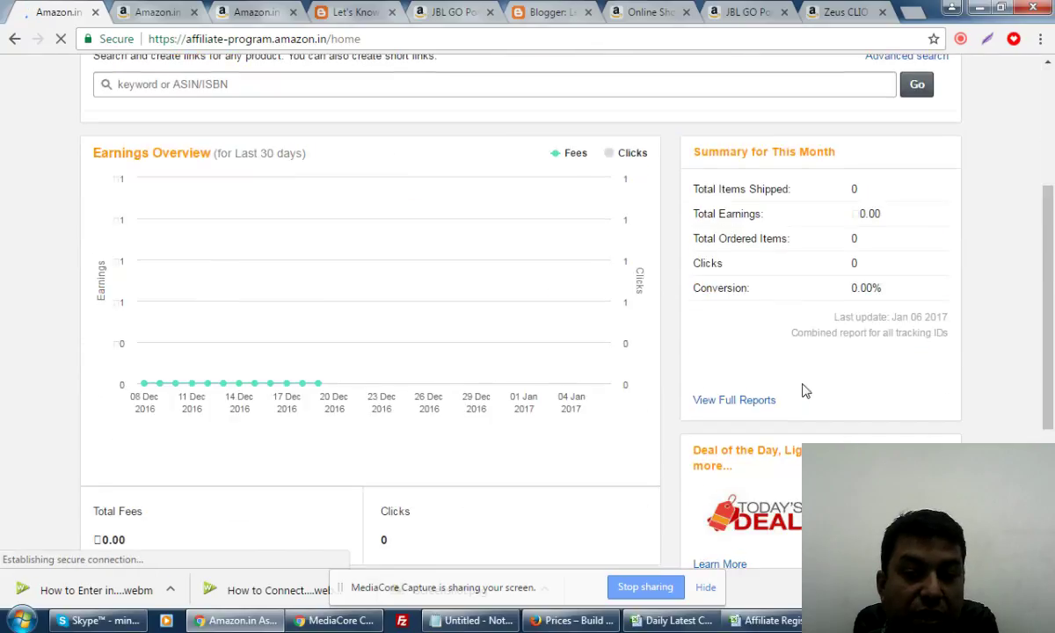
drag(783, 188, 809, 303)
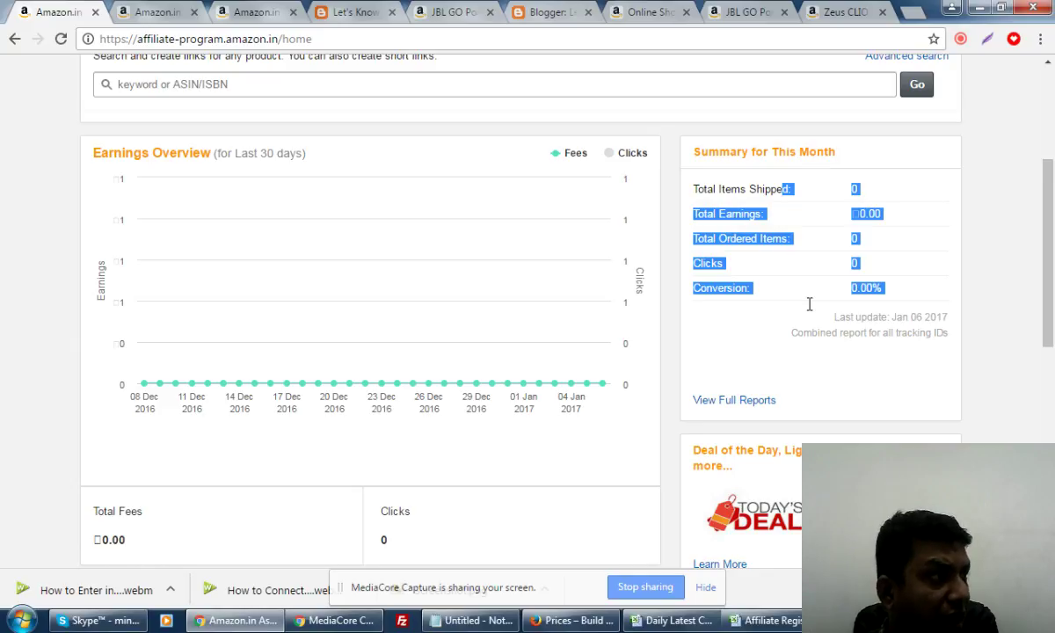
click(785, 384)
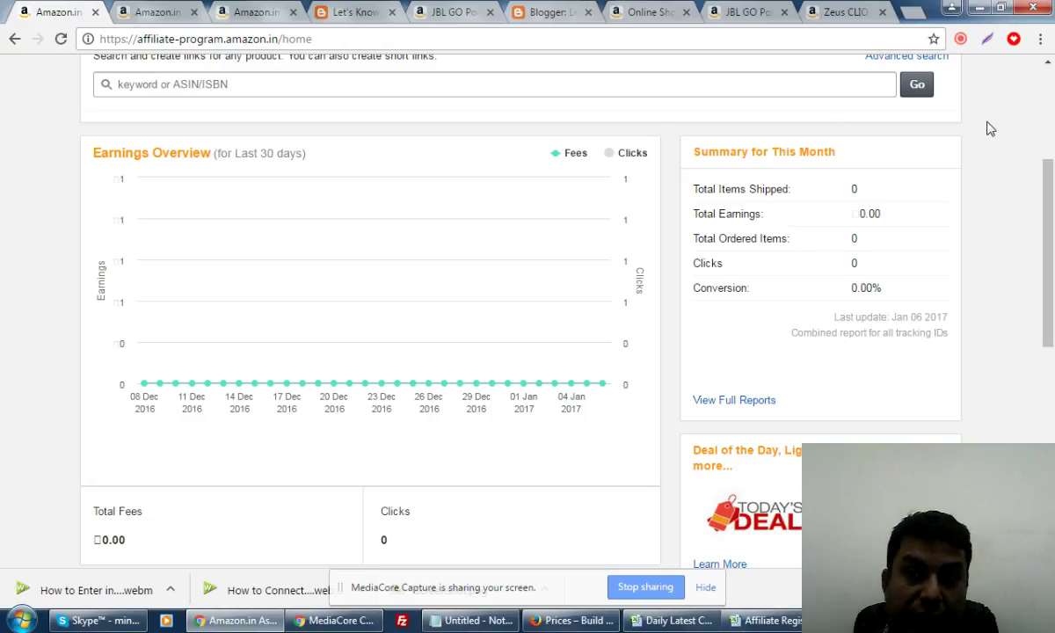
Look over the Associates home page's quick link search, earnings overview and recommendations, and show the category list for browsing products
scroll(1052, 280, up, 3)
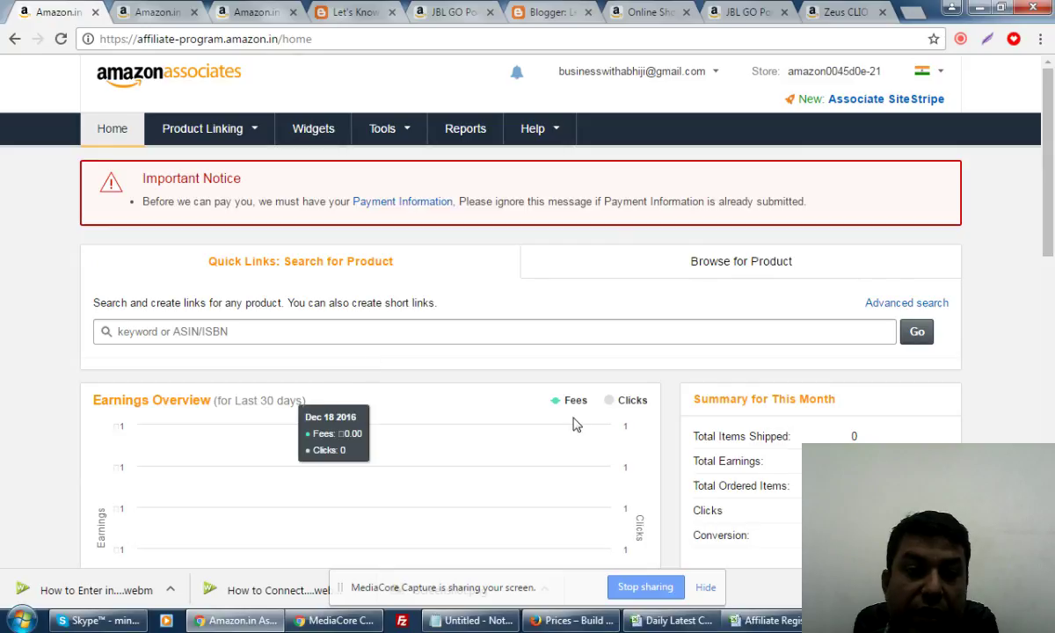
click(252, 331)
scroll(662, 363, down, 5)
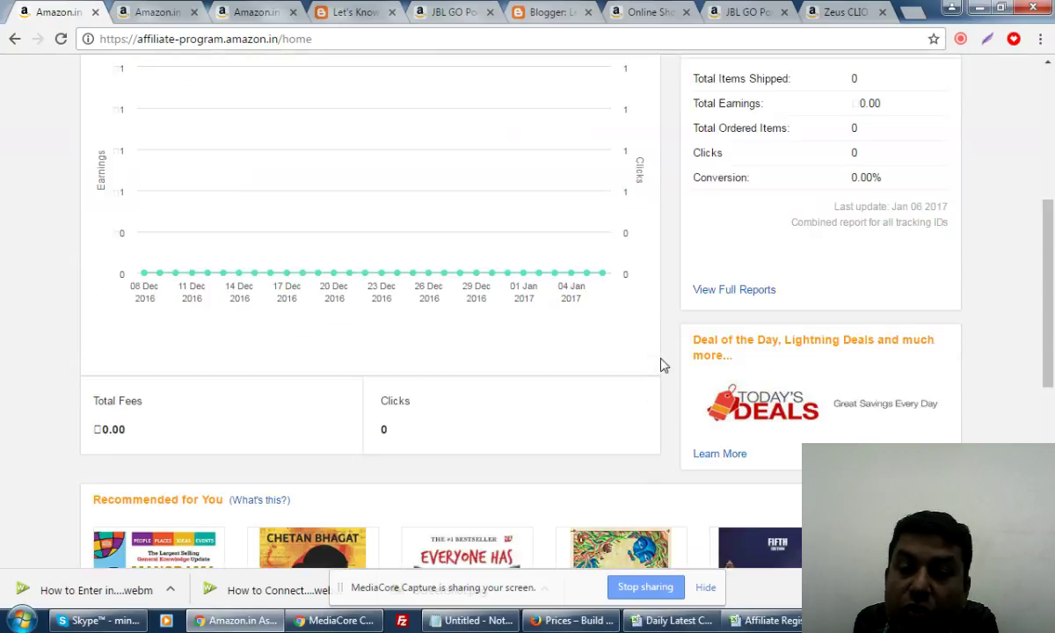
scroll(664, 364, down, 4)
scroll(664, 365, up, 8)
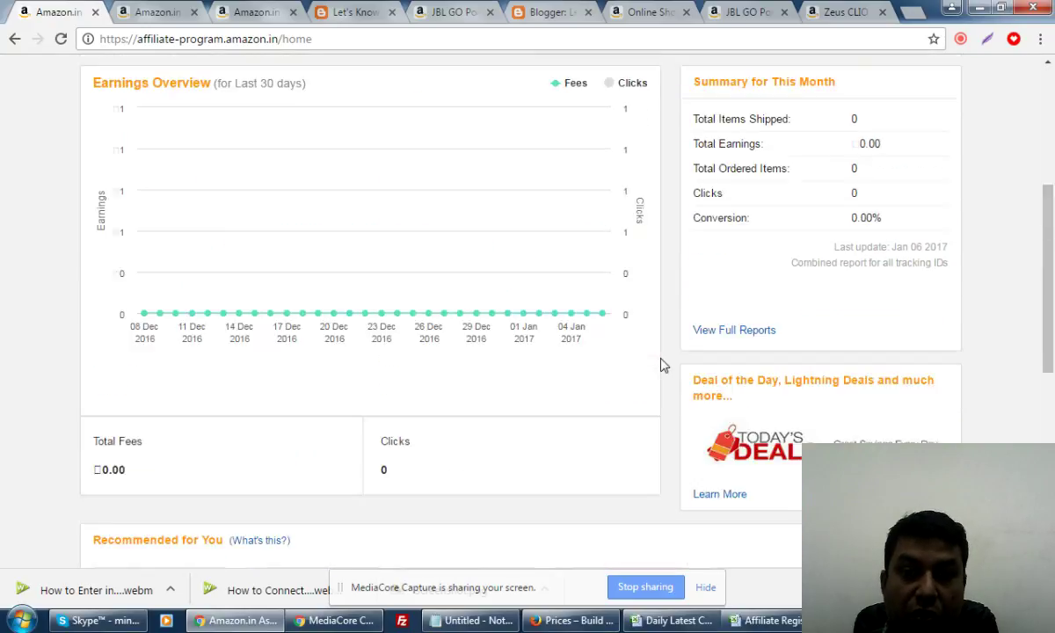
scroll(664, 364, up, 1)
click(758, 270)
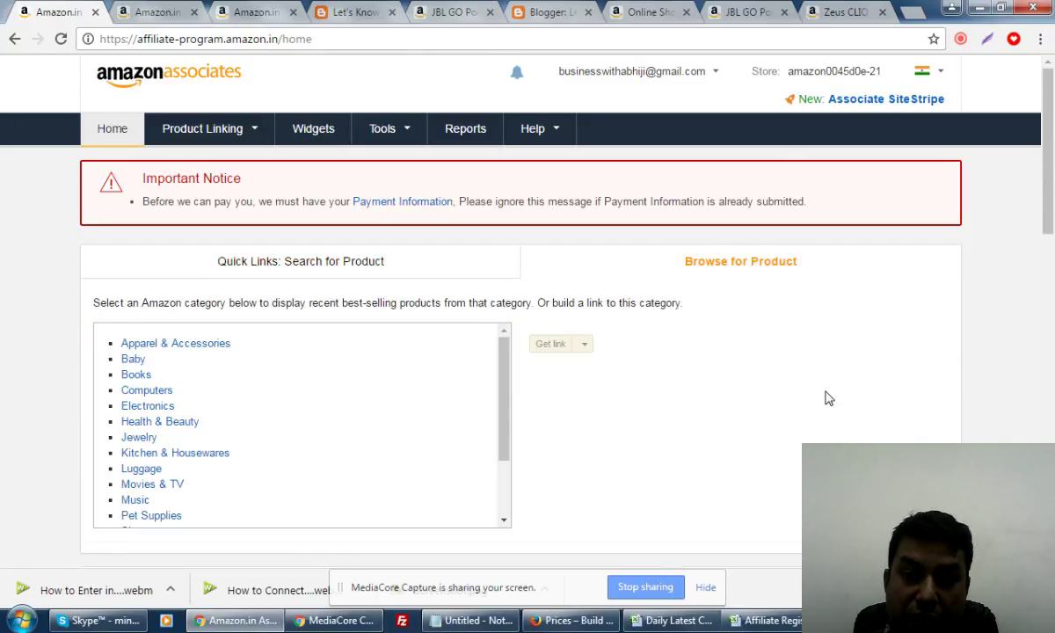
scroll(826, 398, down, 7)
scroll(826, 395, up, 8)
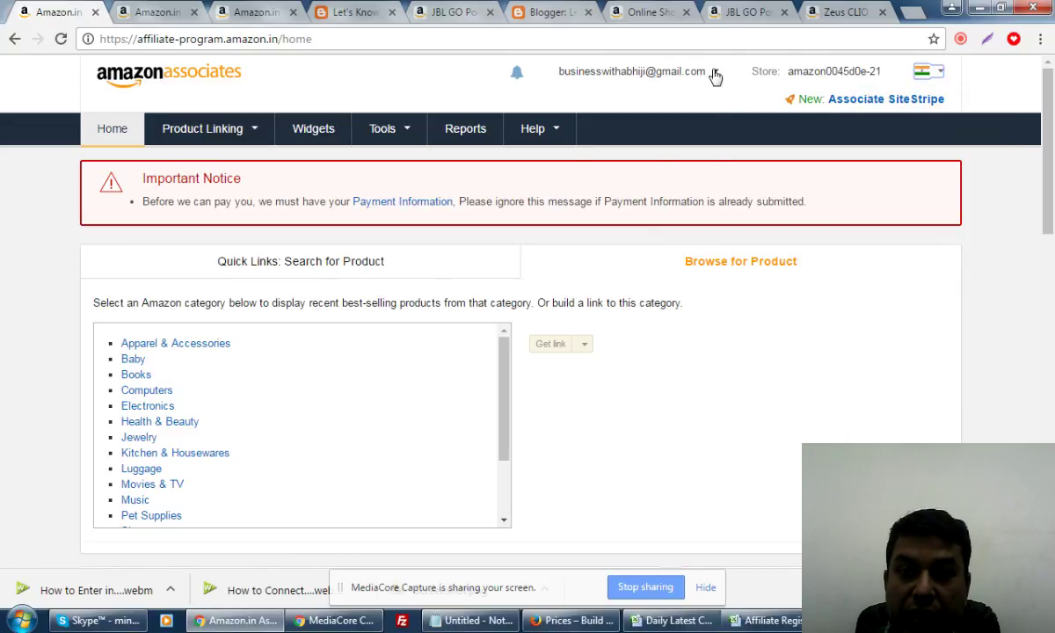
Sign out of the Amazon Associates account and the Blogger account
mouse_move(669, 71)
click(598, 180)
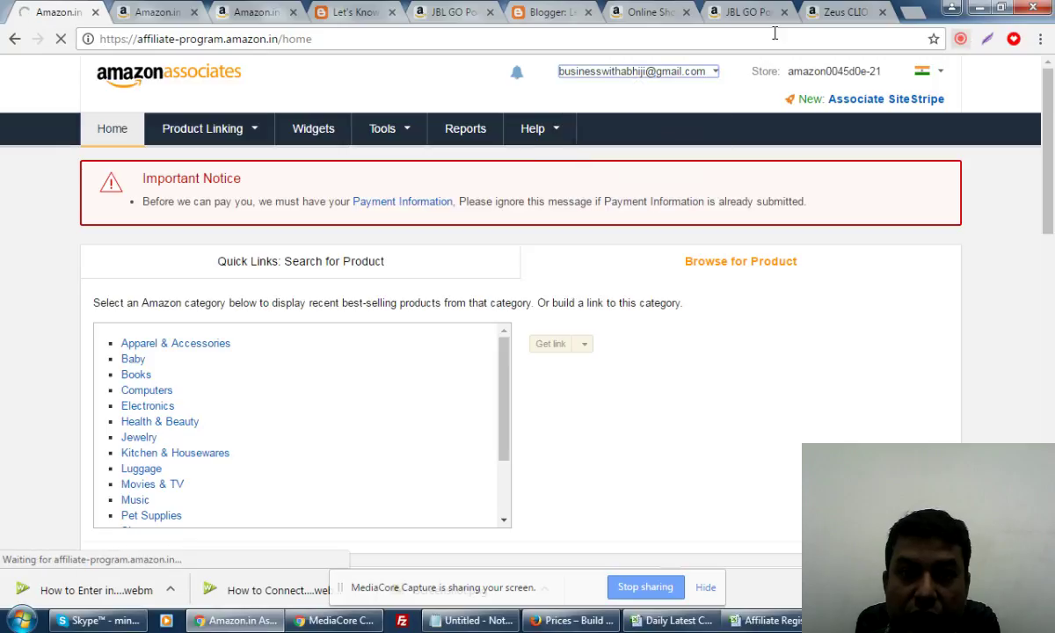
click(536, 12)
click(1024, 88)
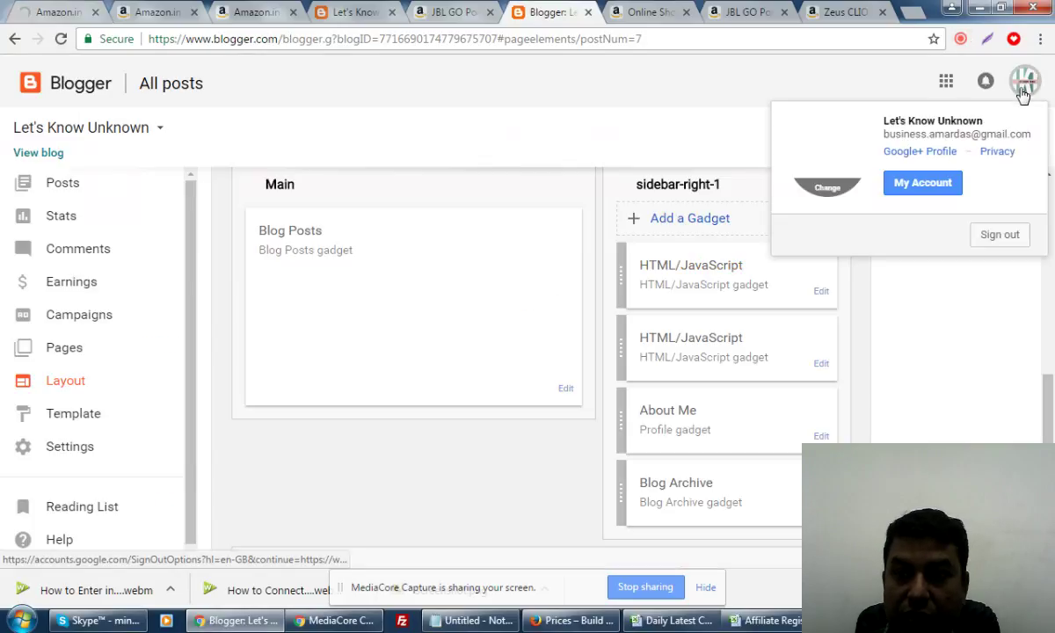
click(1004, 239)
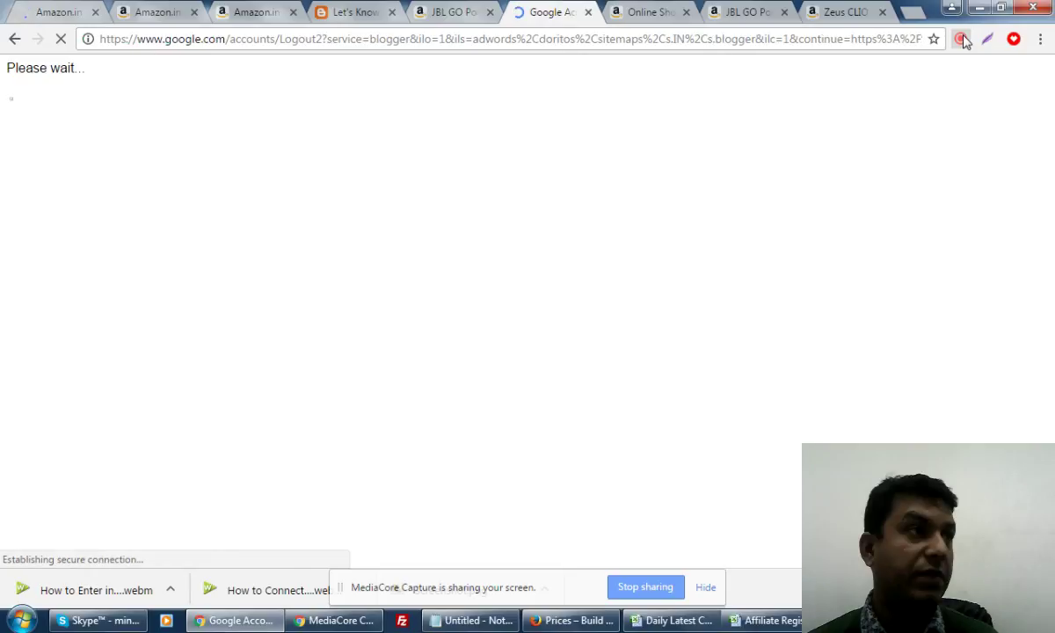
click(960, 40)
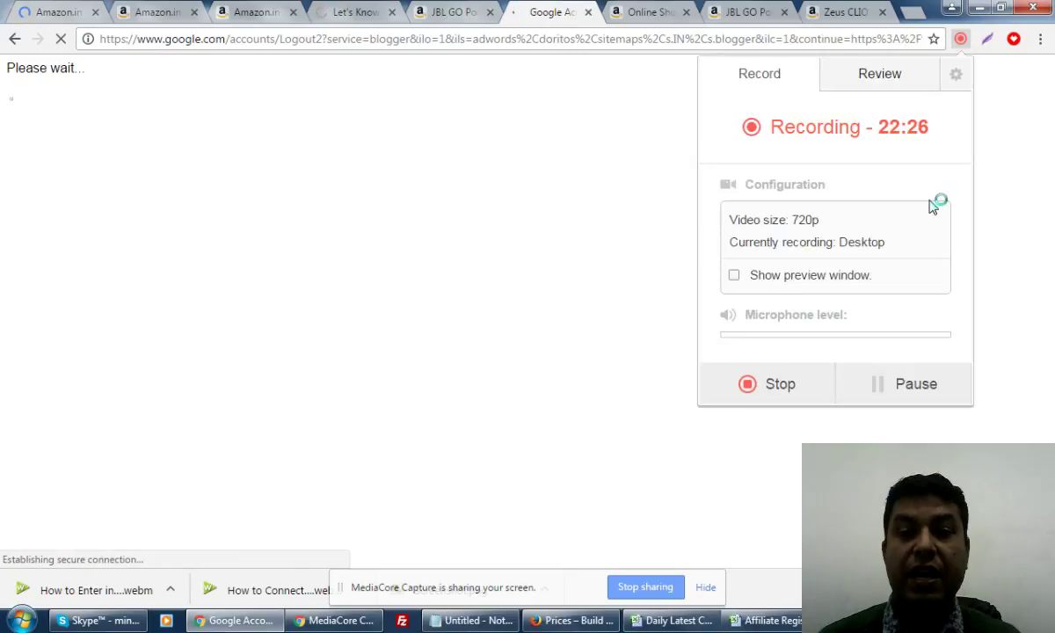